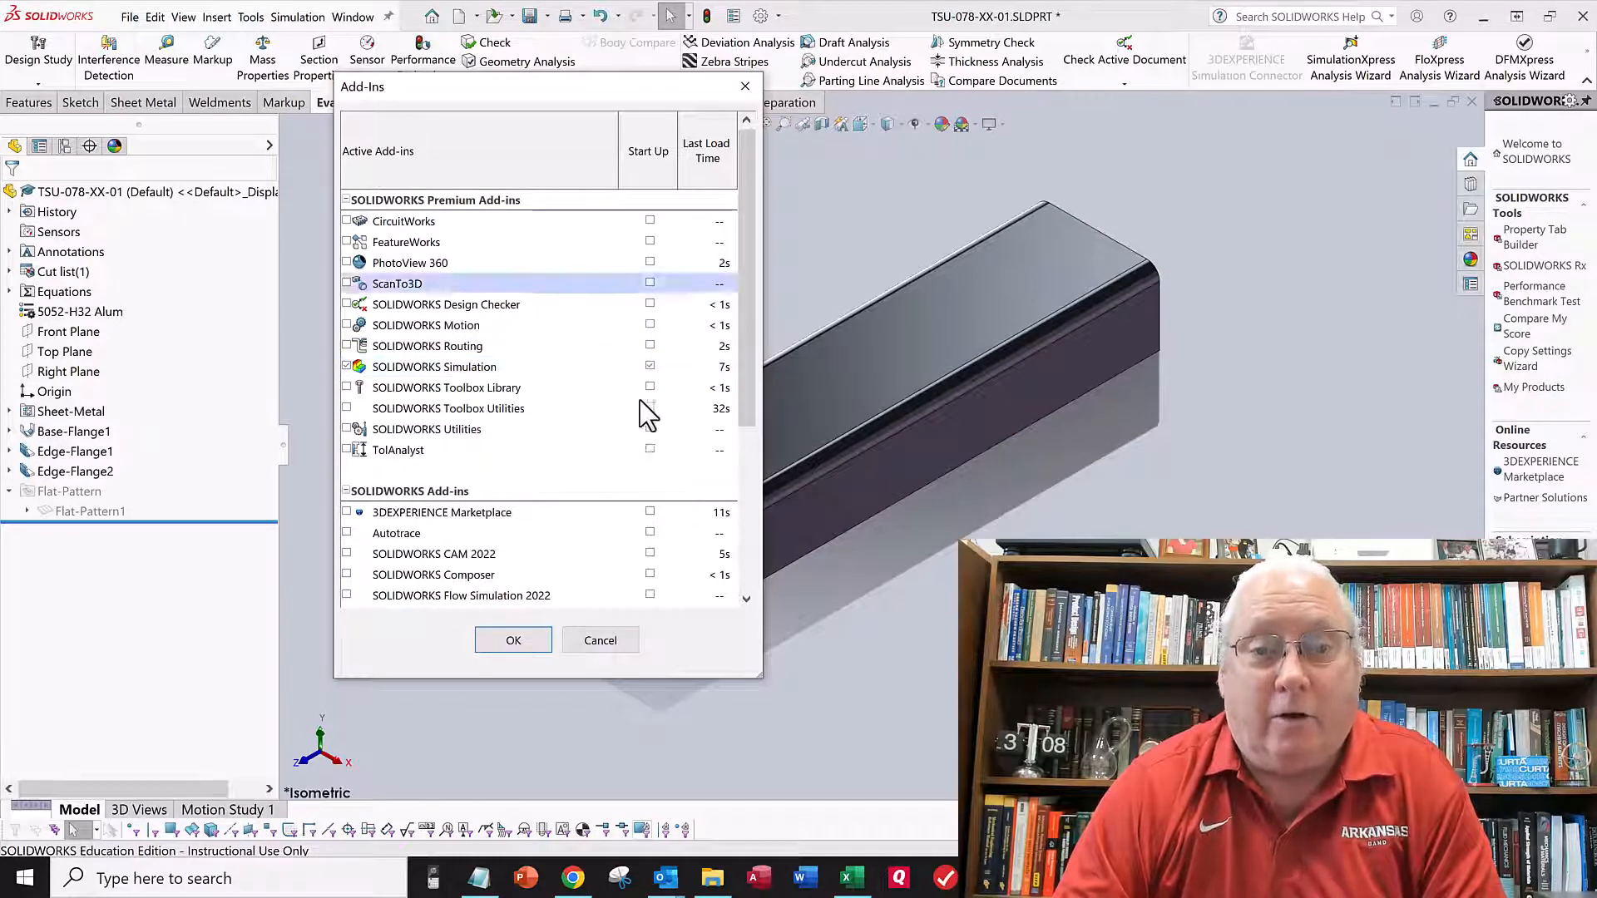
Check that the SOLIDWORKS Simulation add-in is set to load at start-up, and close the add-ins list.
click(649, 366)
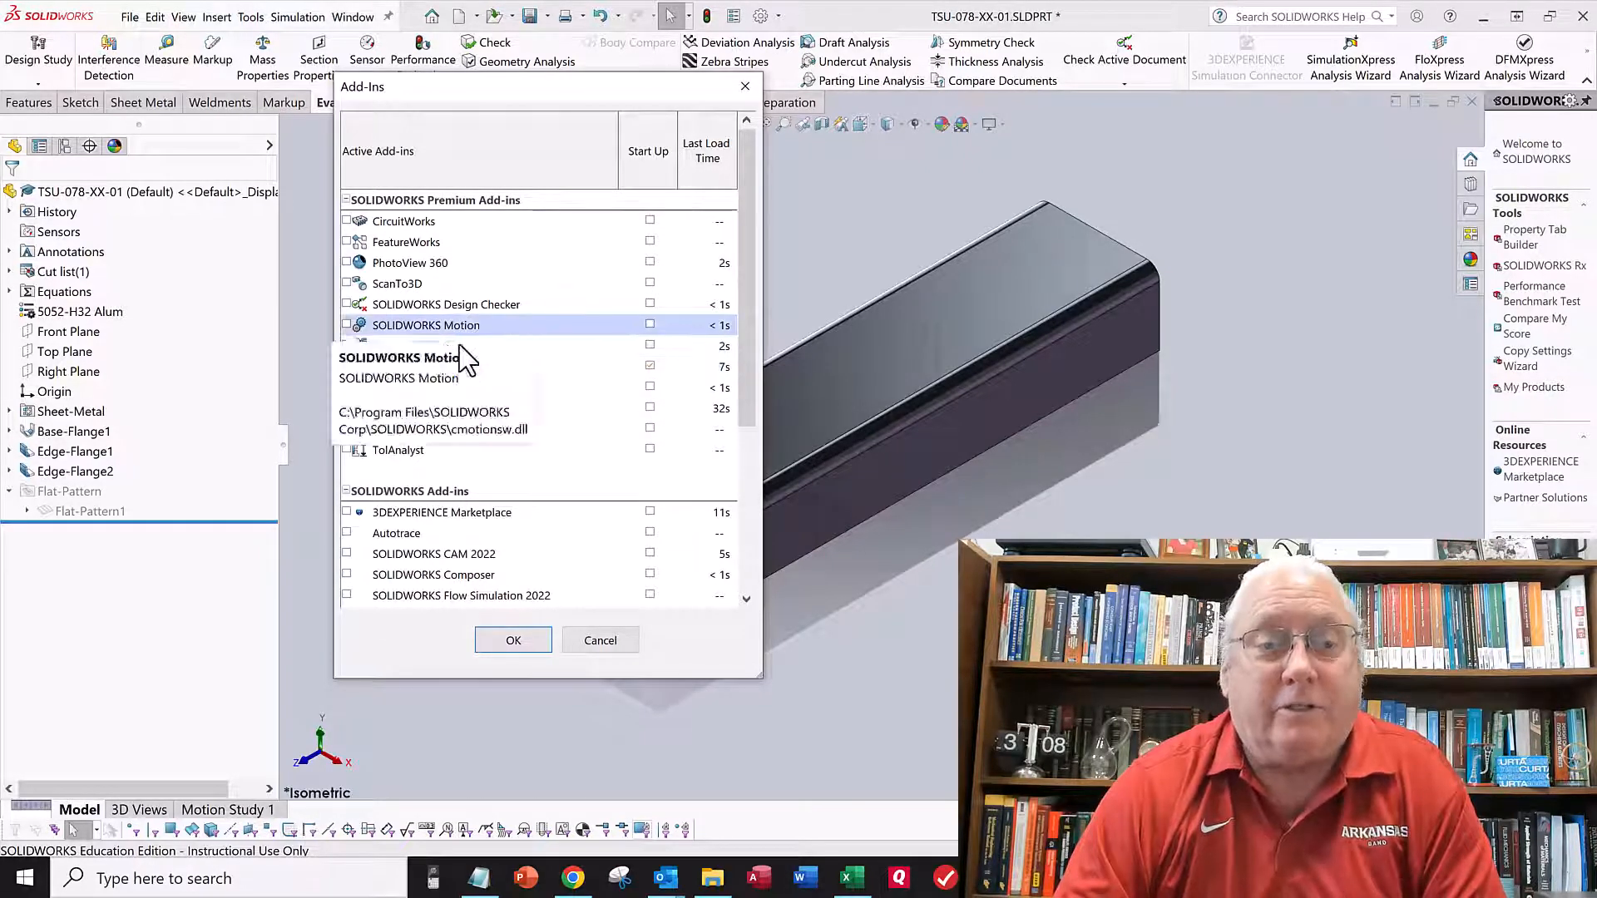
click(744, 85)
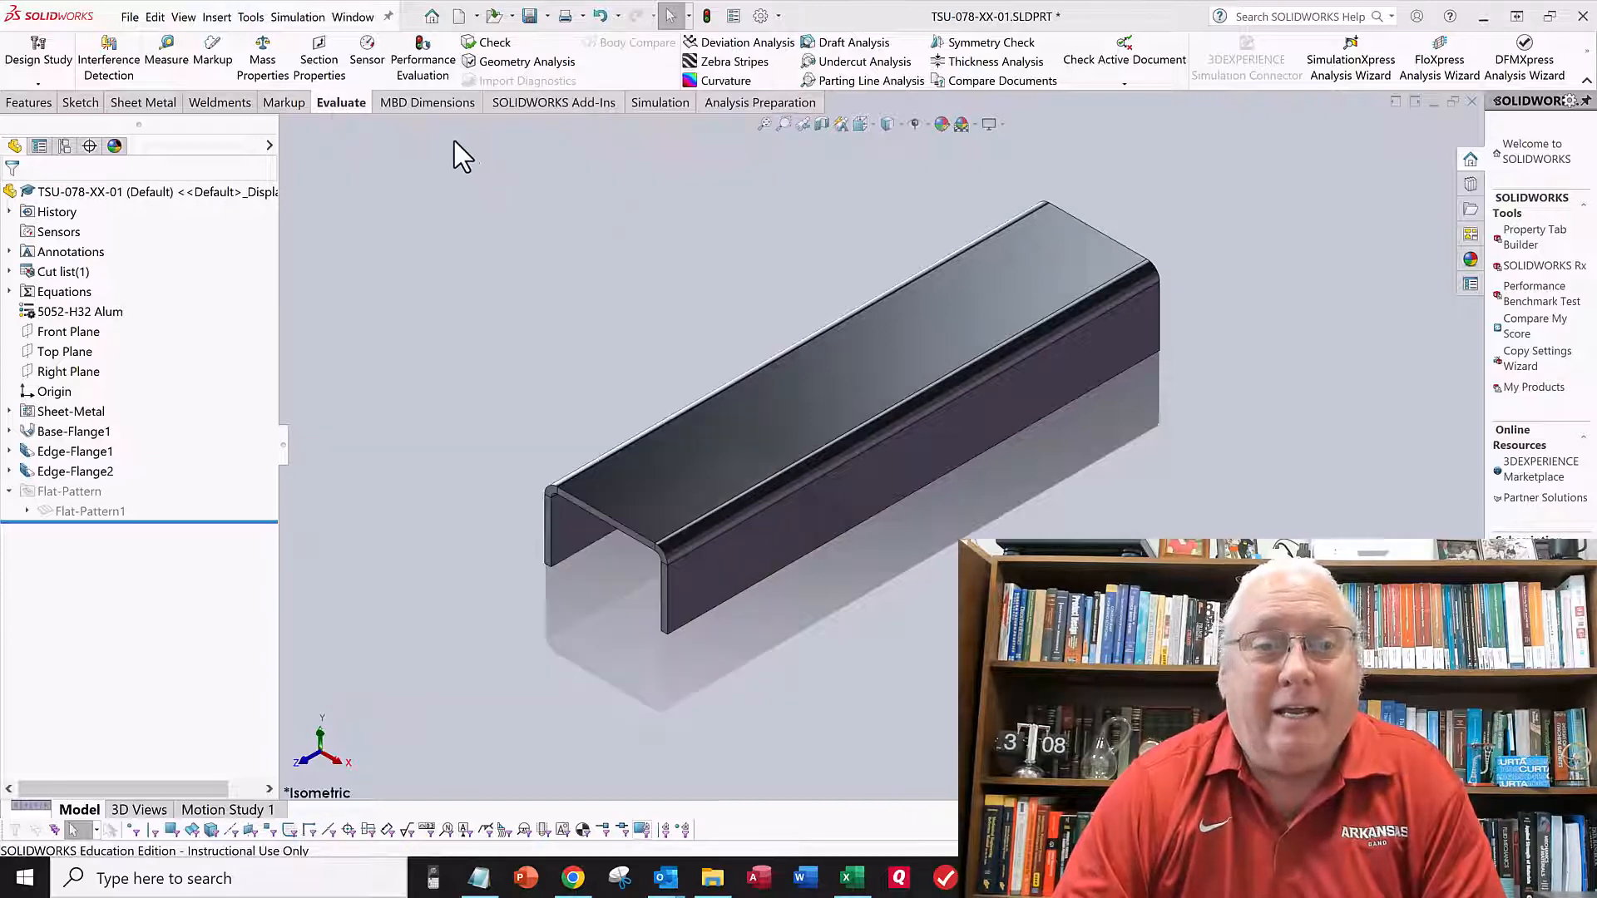
Create a static simulation study named TSU-078-00-01.
click(649, 107)
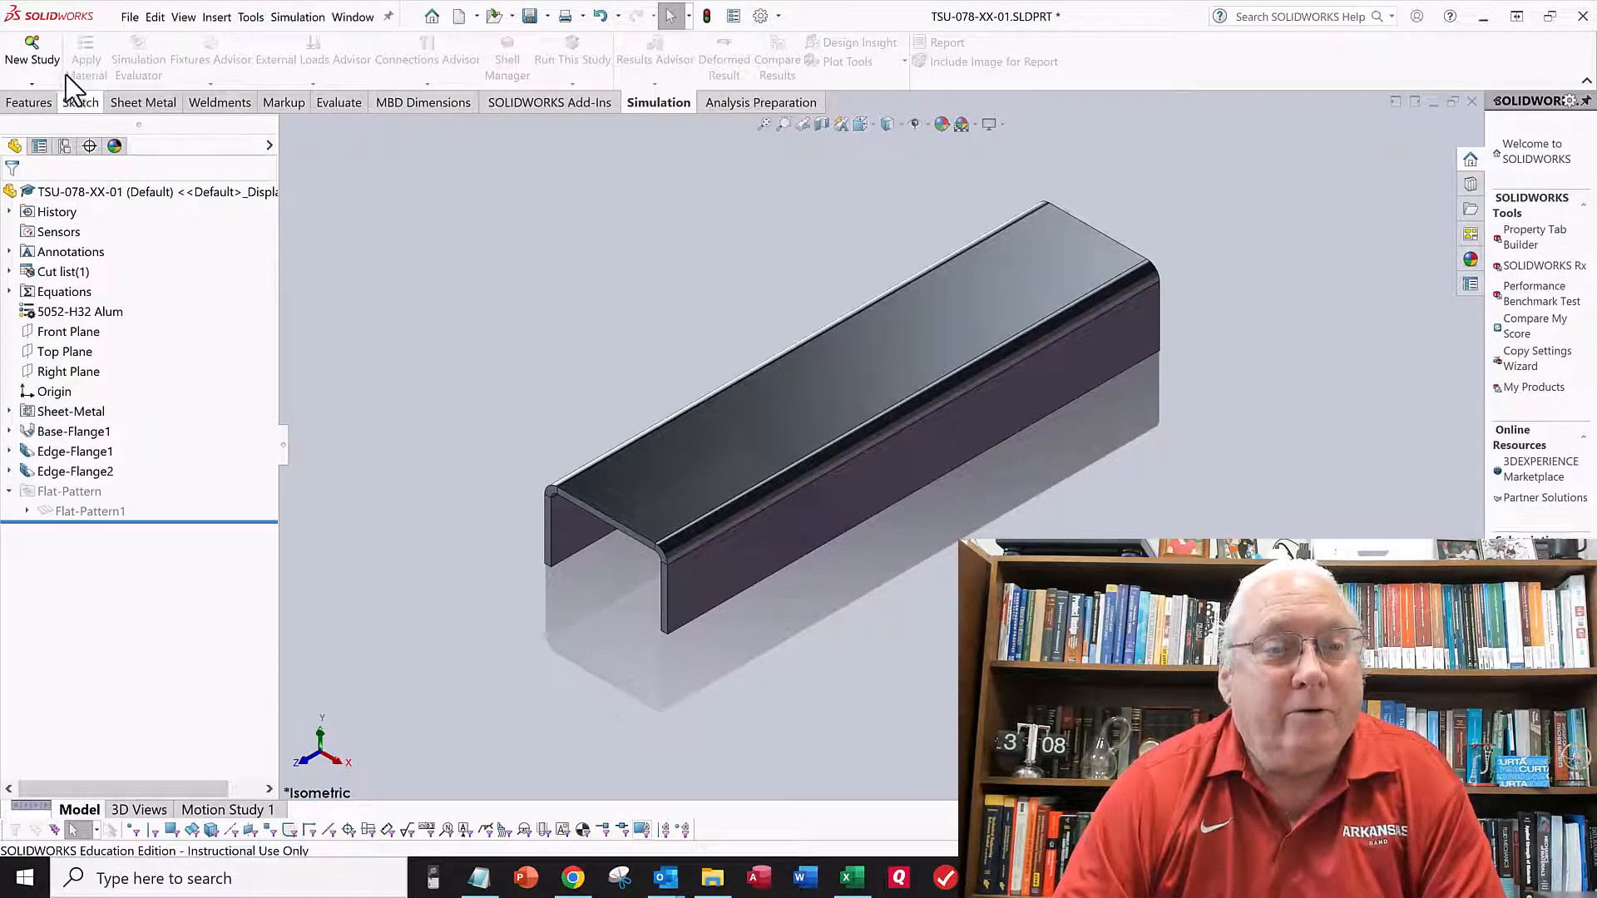
click(31, 52)
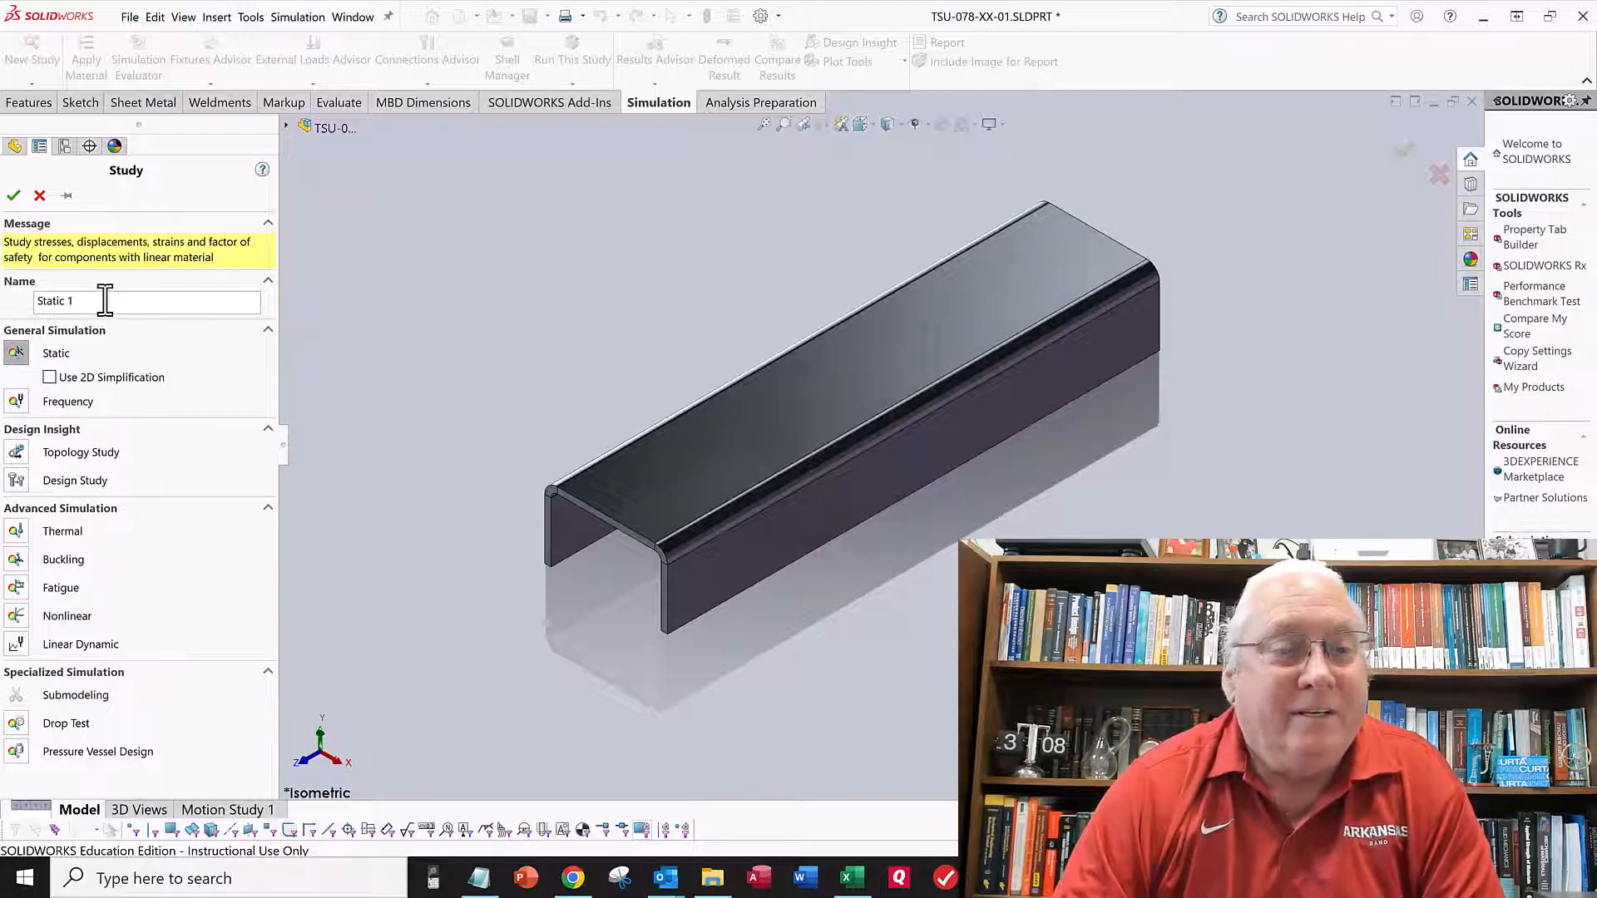
drag(105, 301, 30, 300)
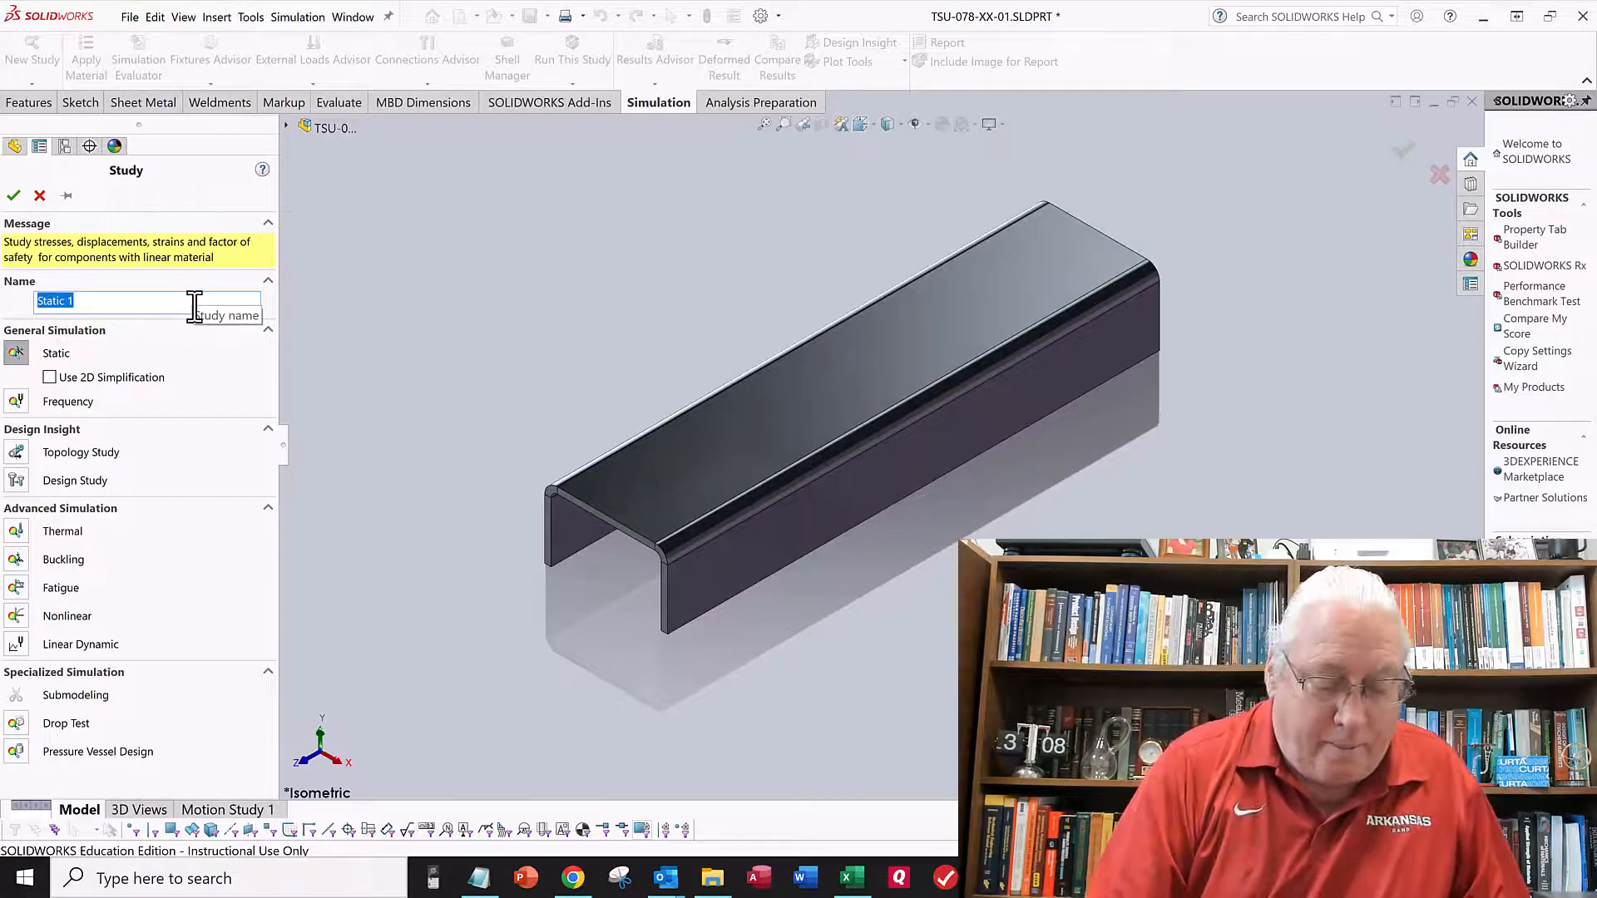
text(TSU-)
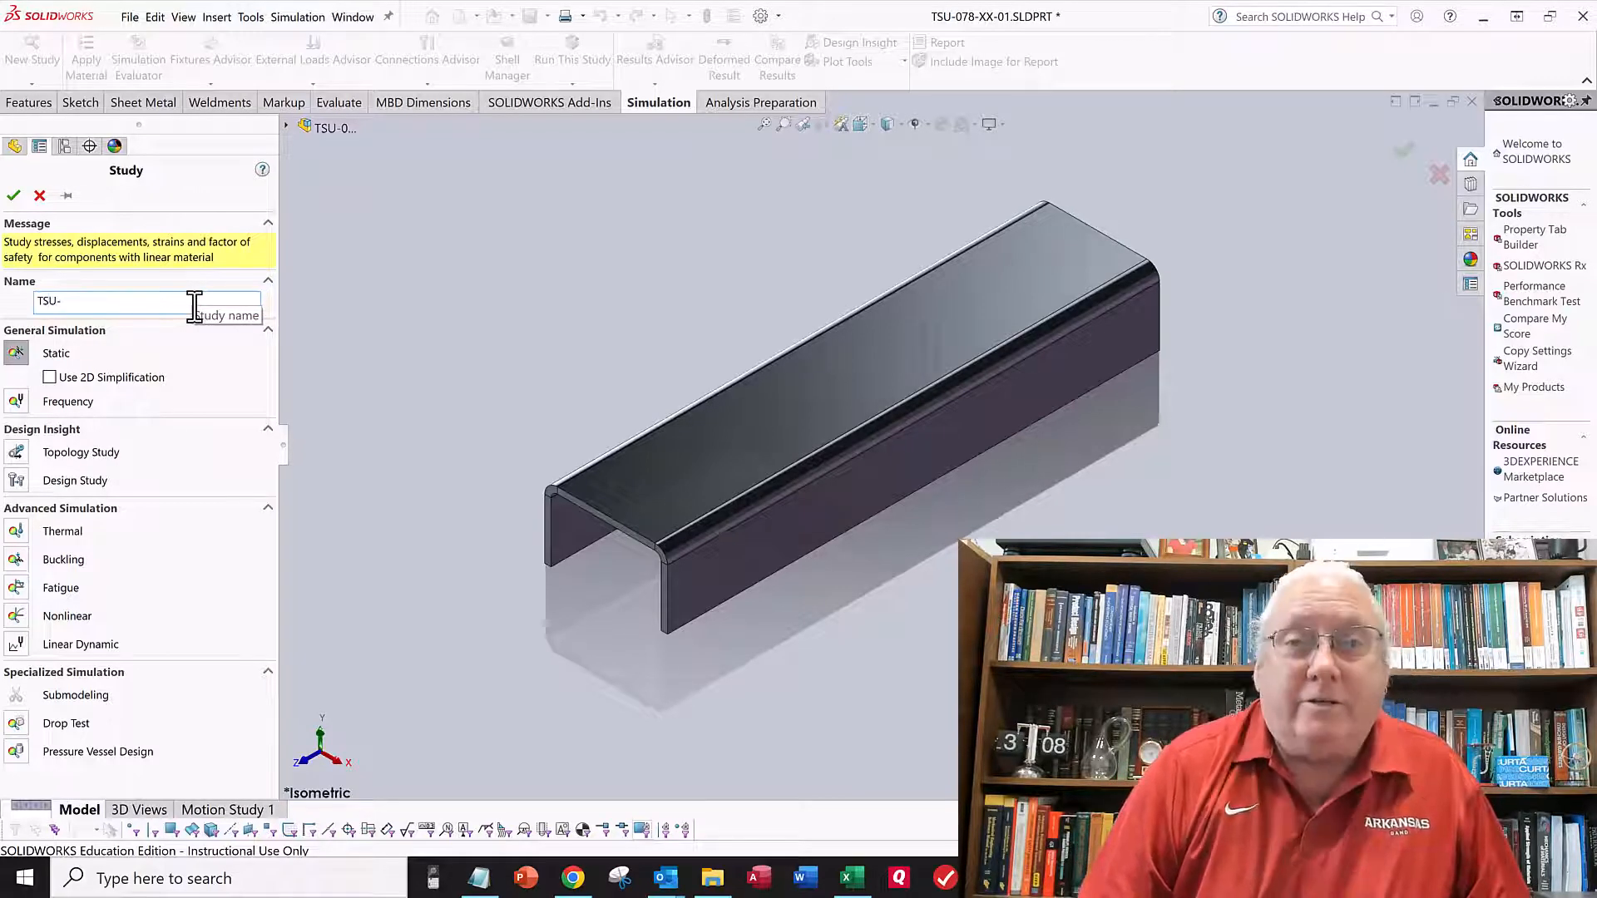
text(078-00)
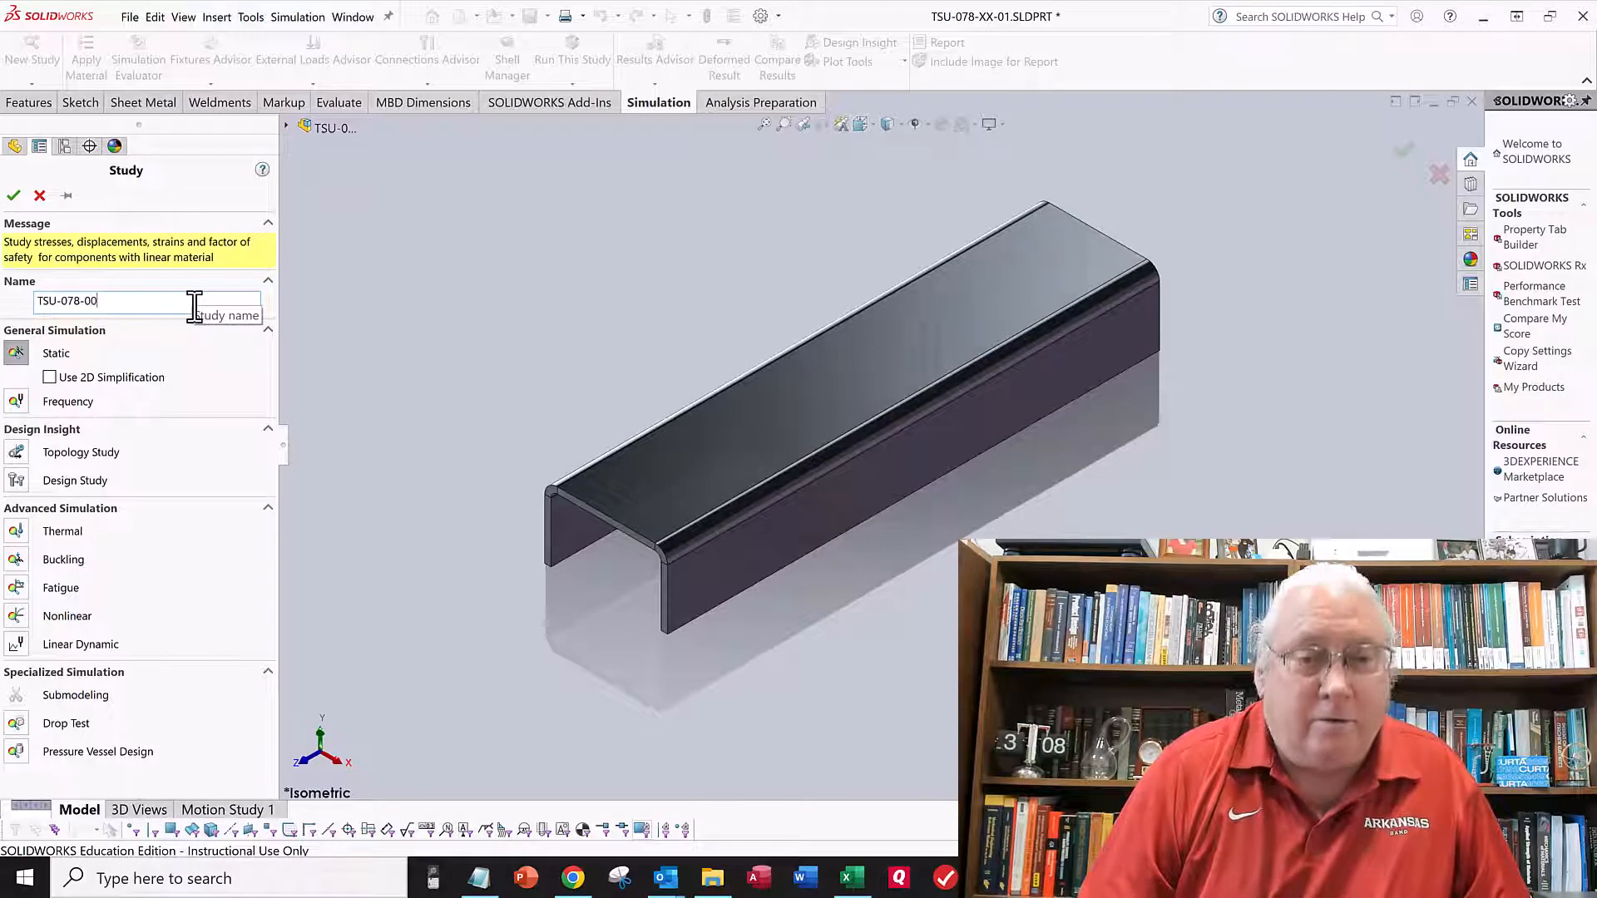
text(-01)
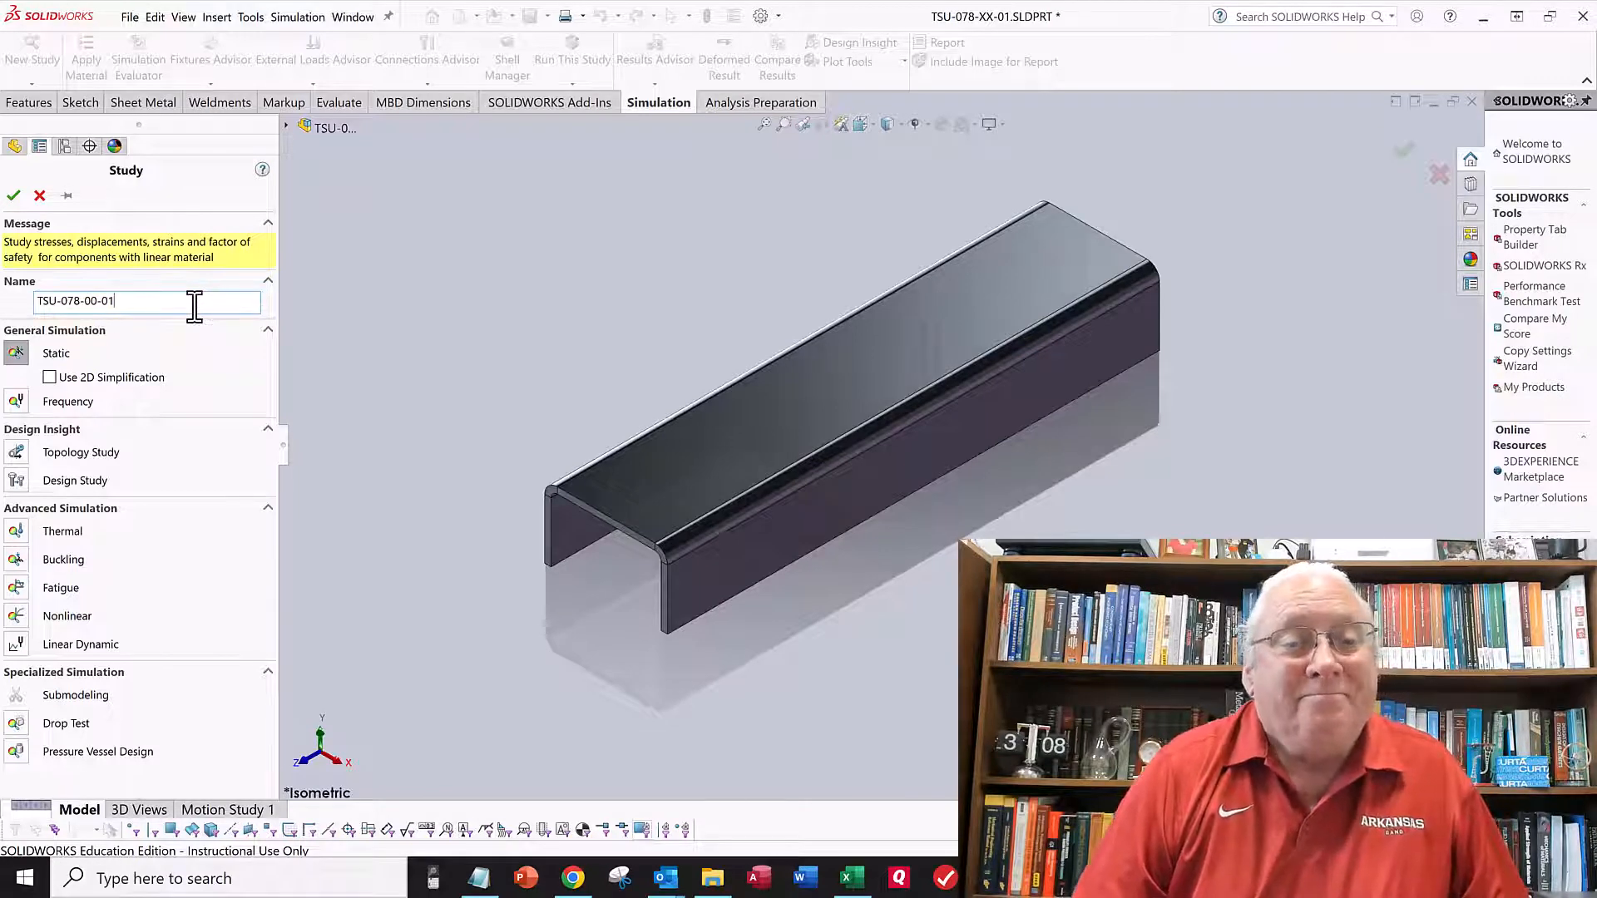
click(14, 196)
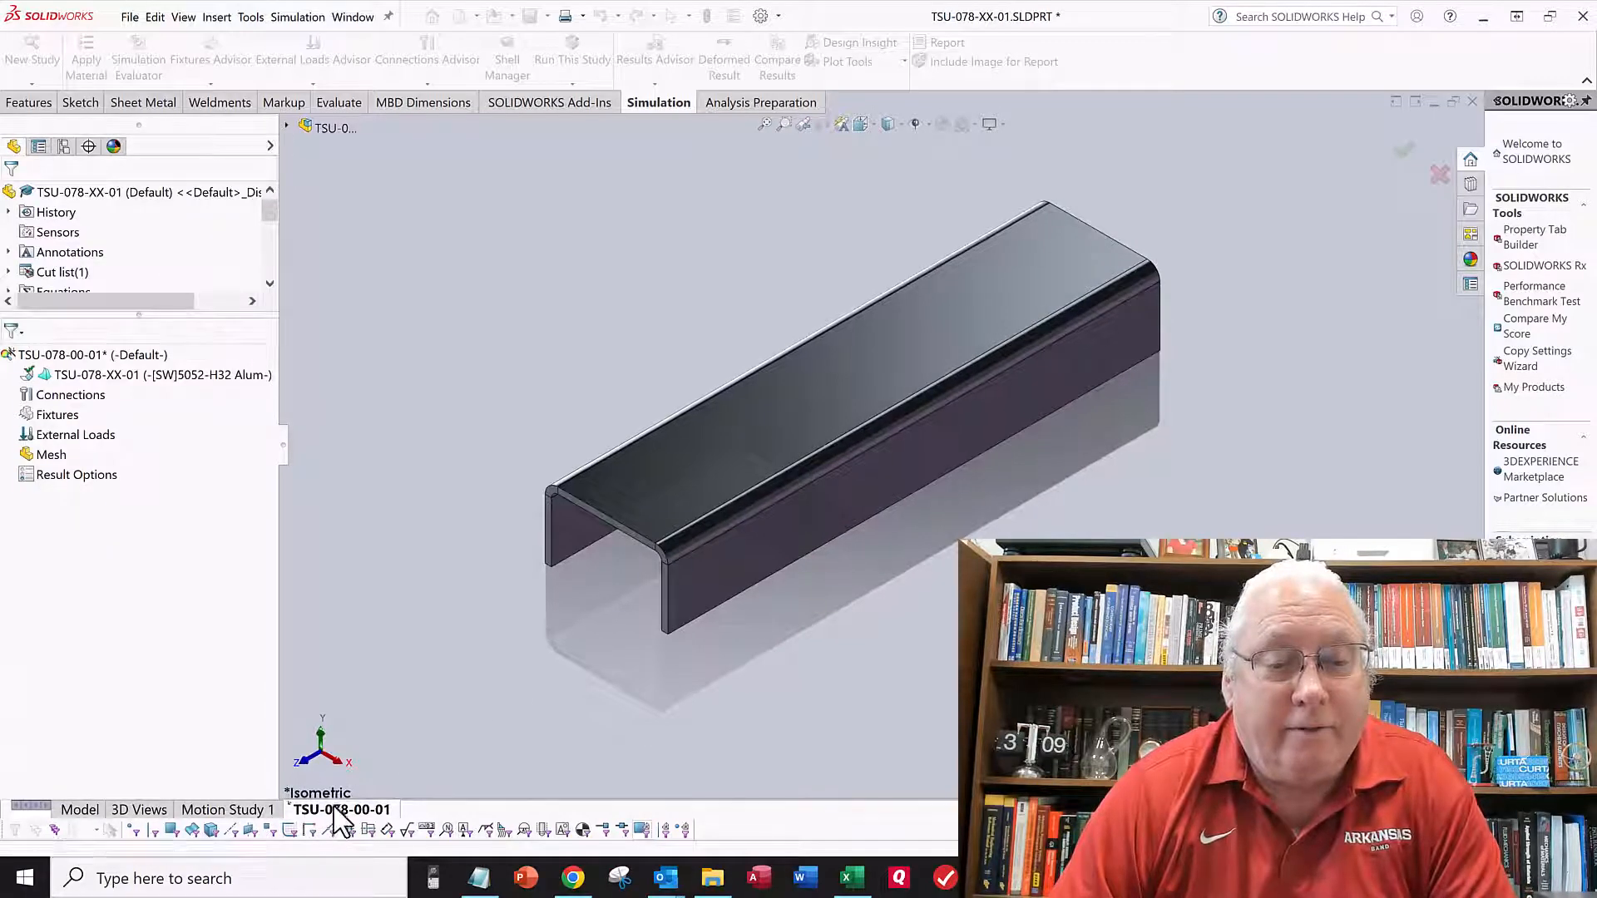
View the part model outside the study and return to the TSU-078-00-01 study.
click(83, 807)
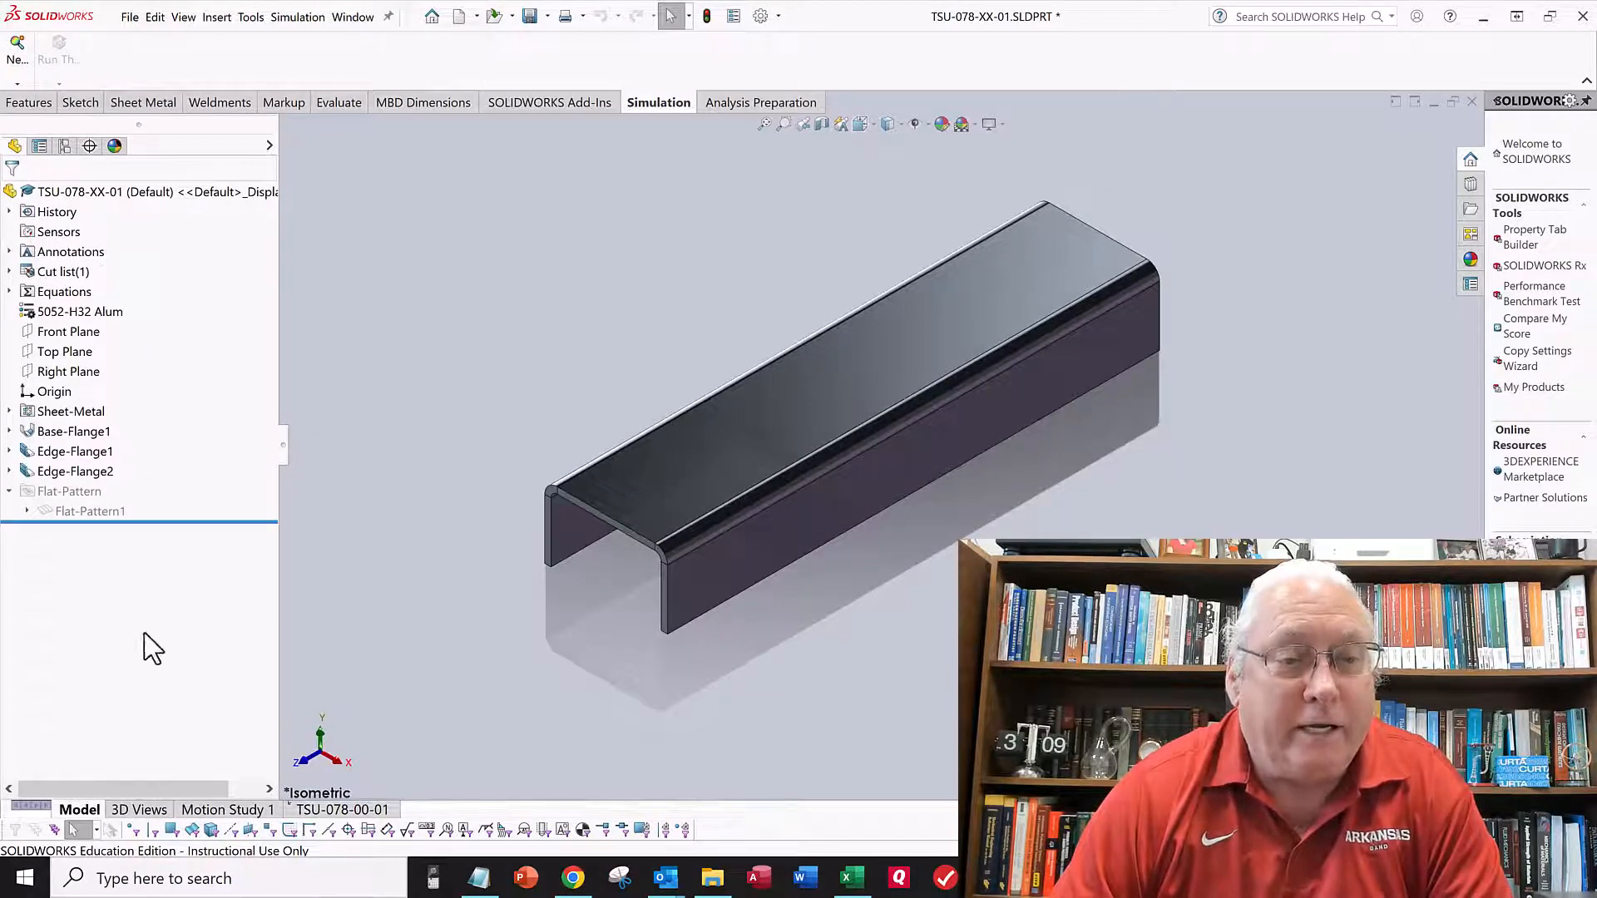
click(315, 811)
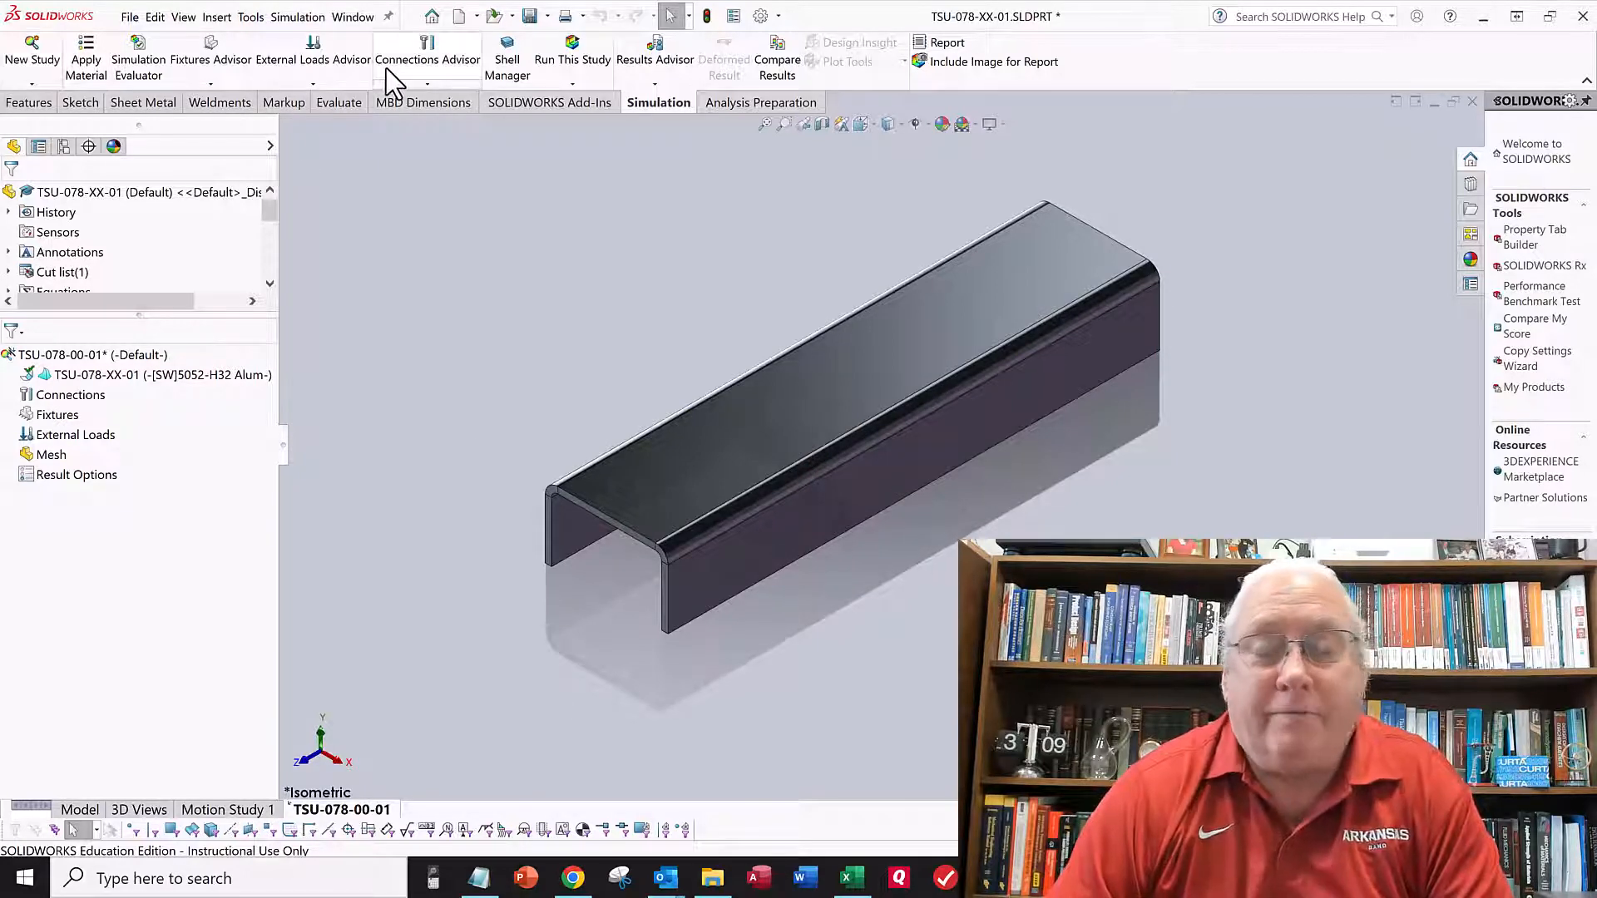
Apply the 5052-H32 Alum material from the TSU library's MFGE 3316 category to the part in the study.
click(93, 58)
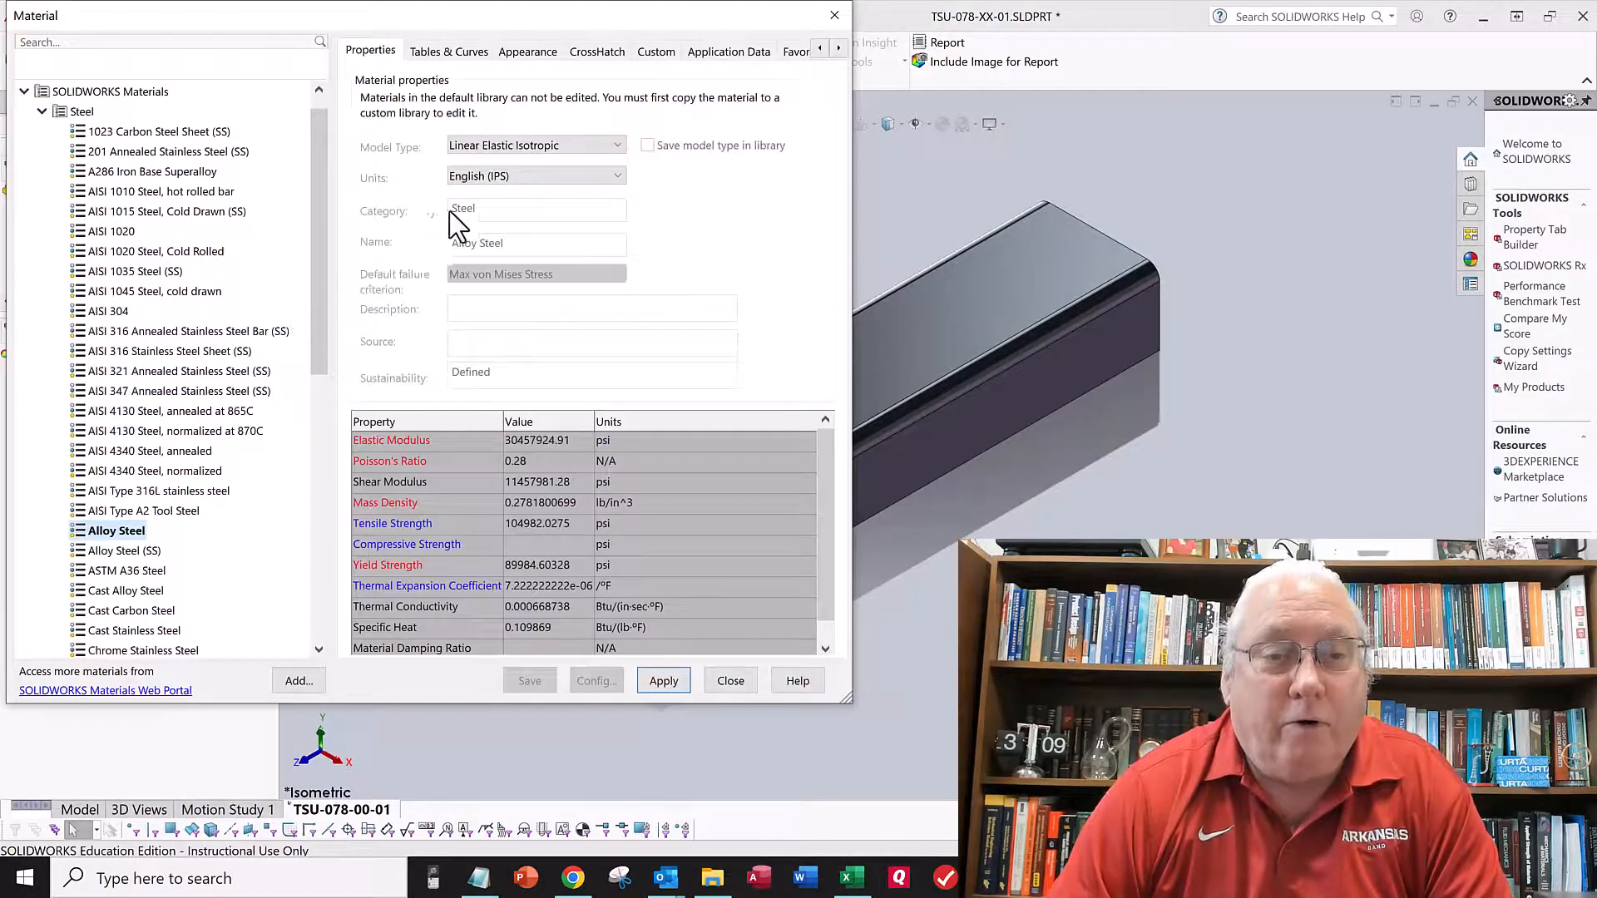
click(41, 112)
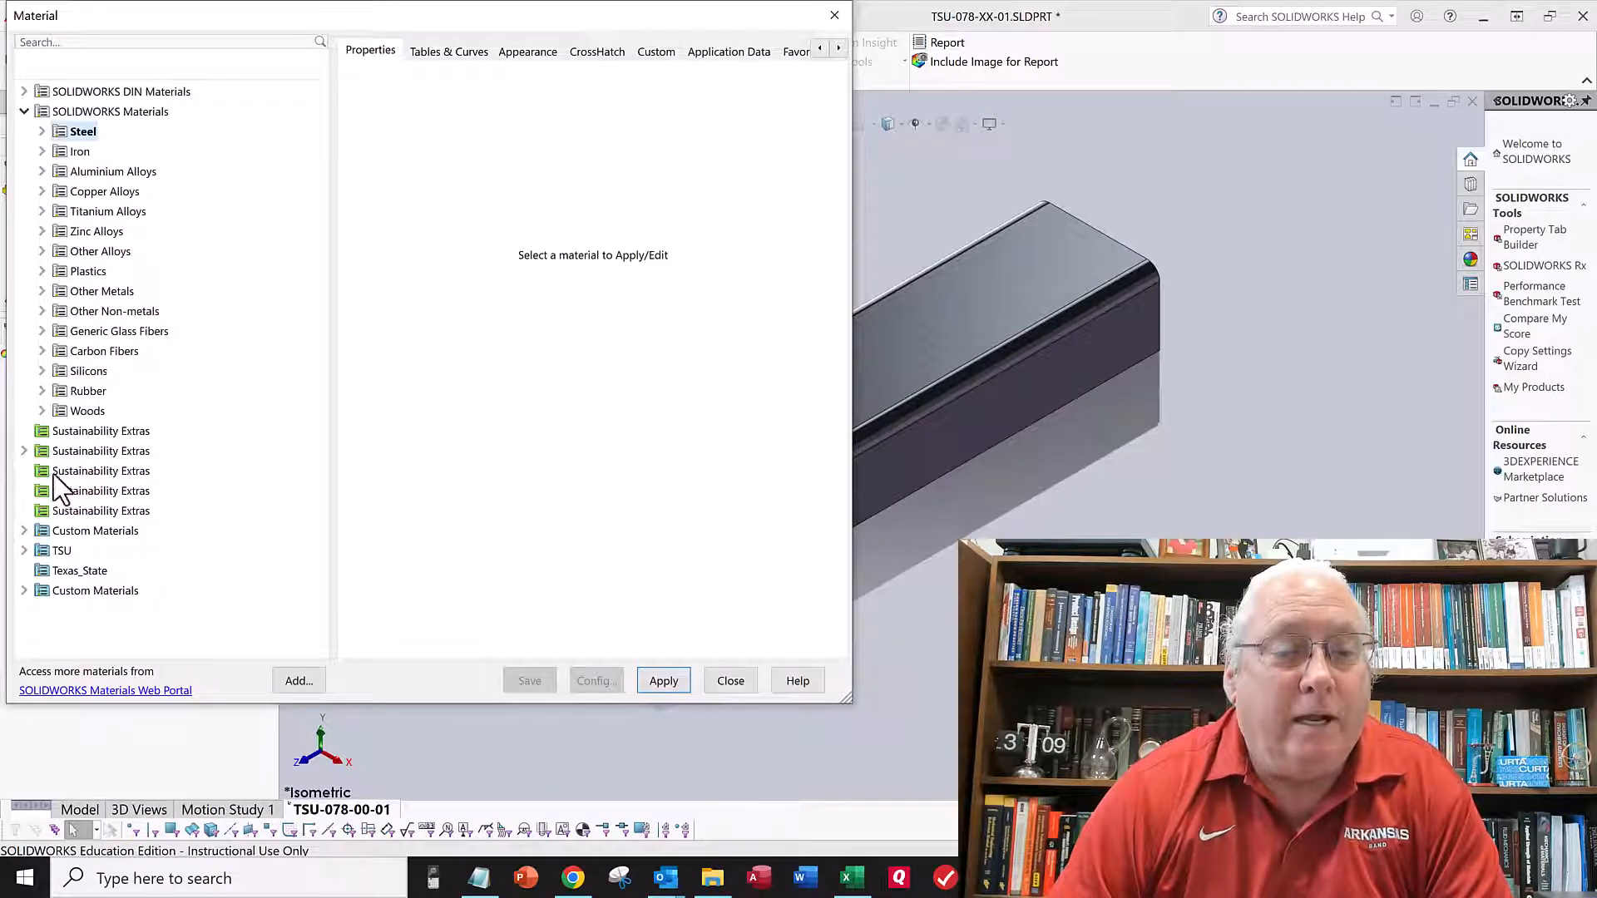
click(25, 551)
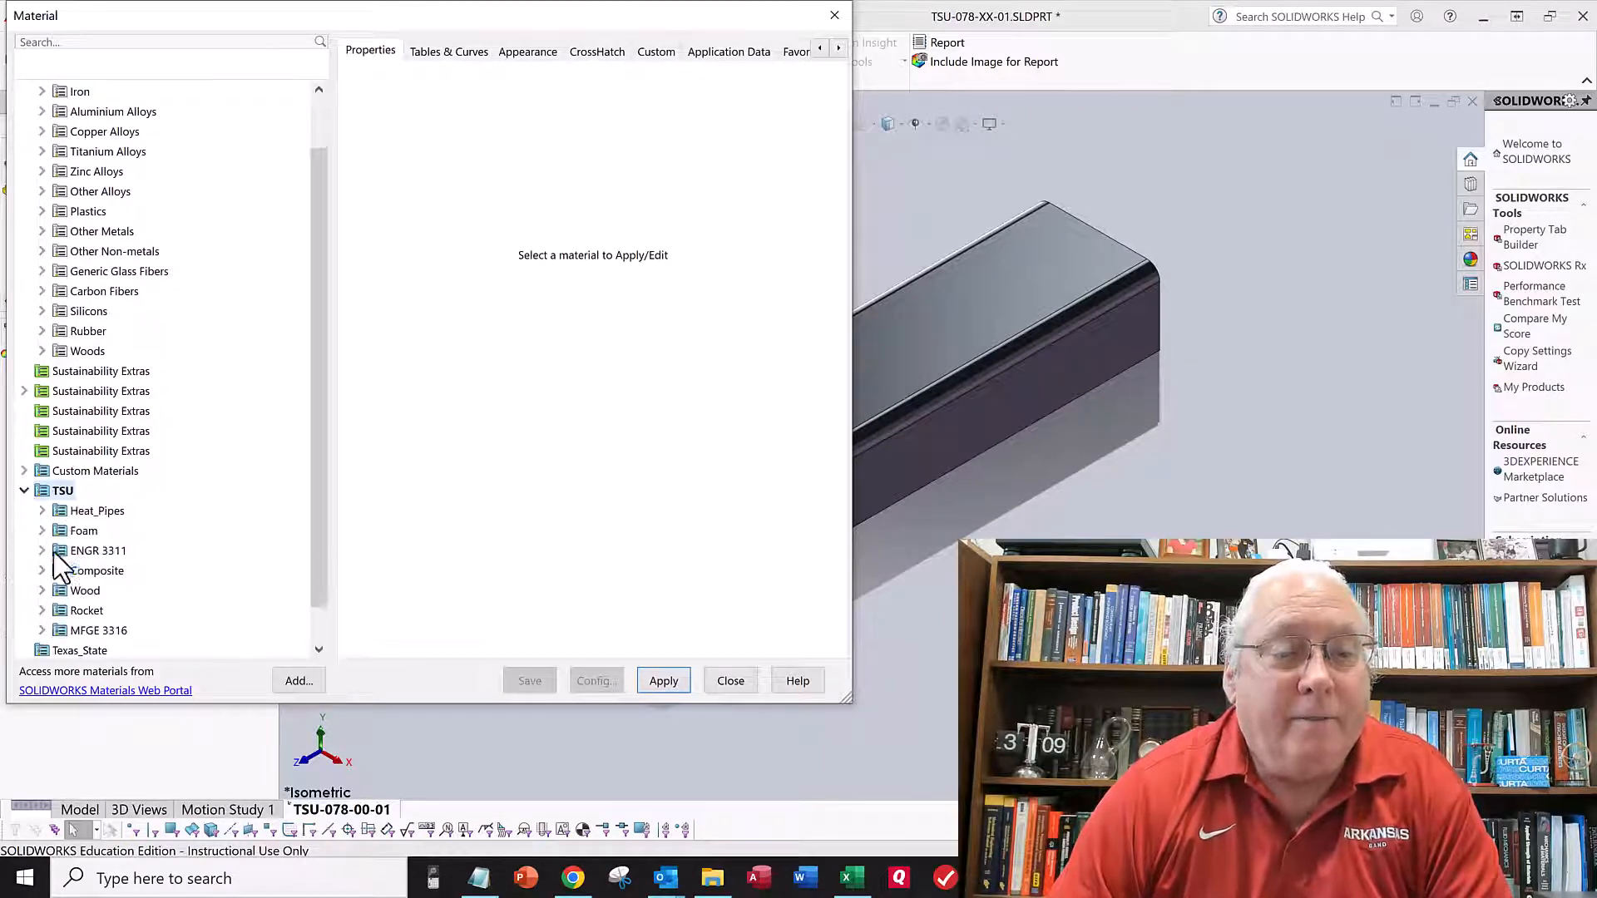
click(42, 630)
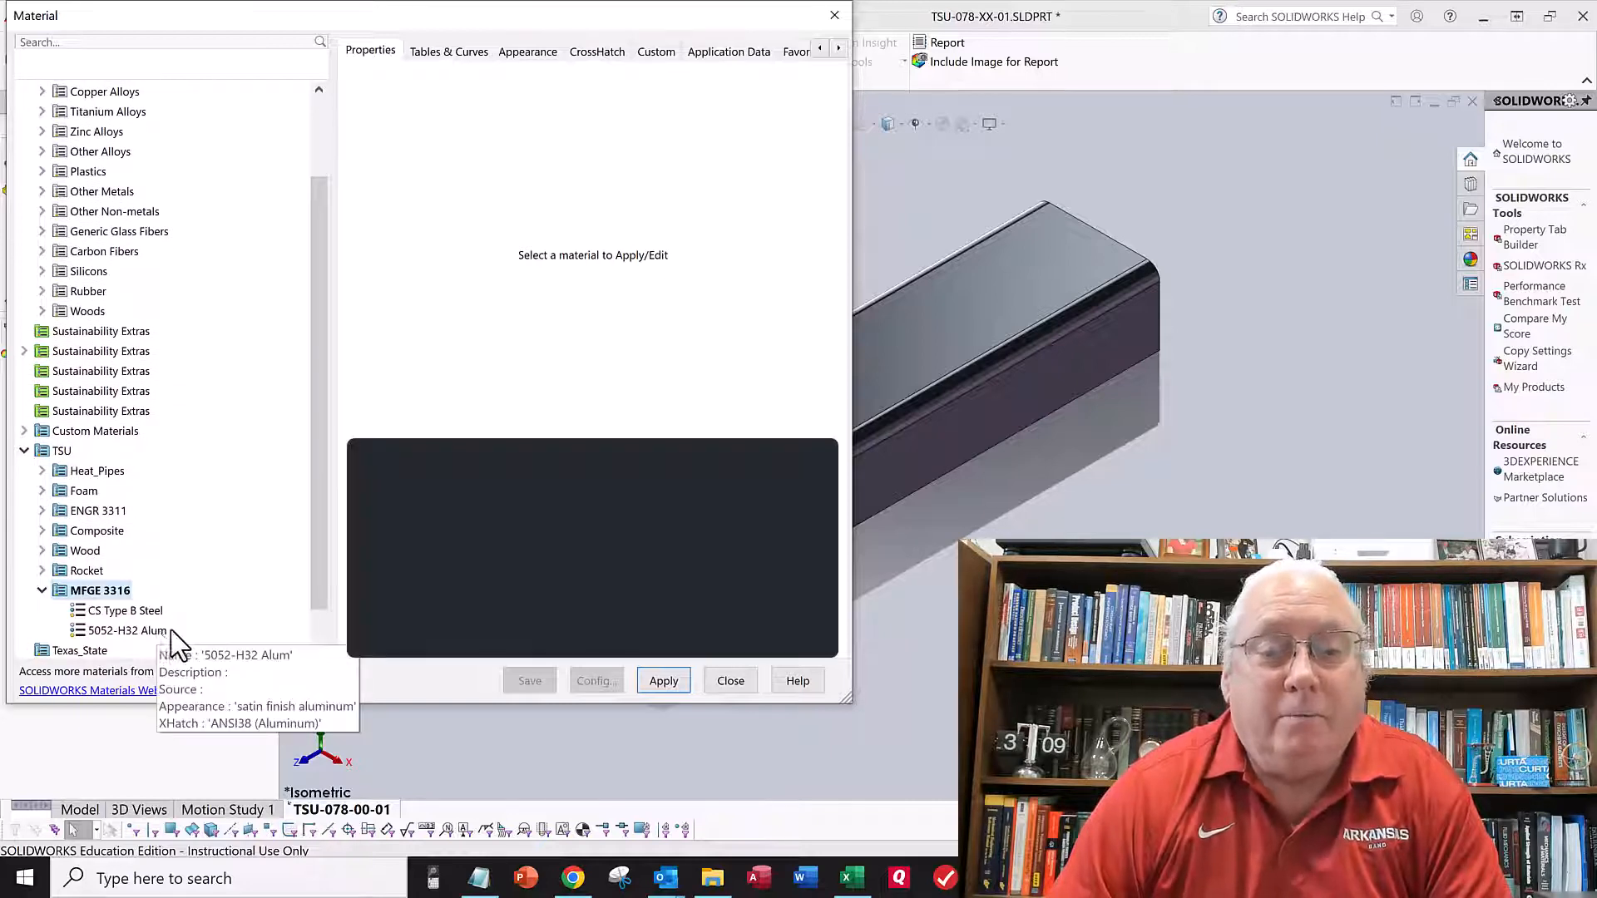
click(170, 636)
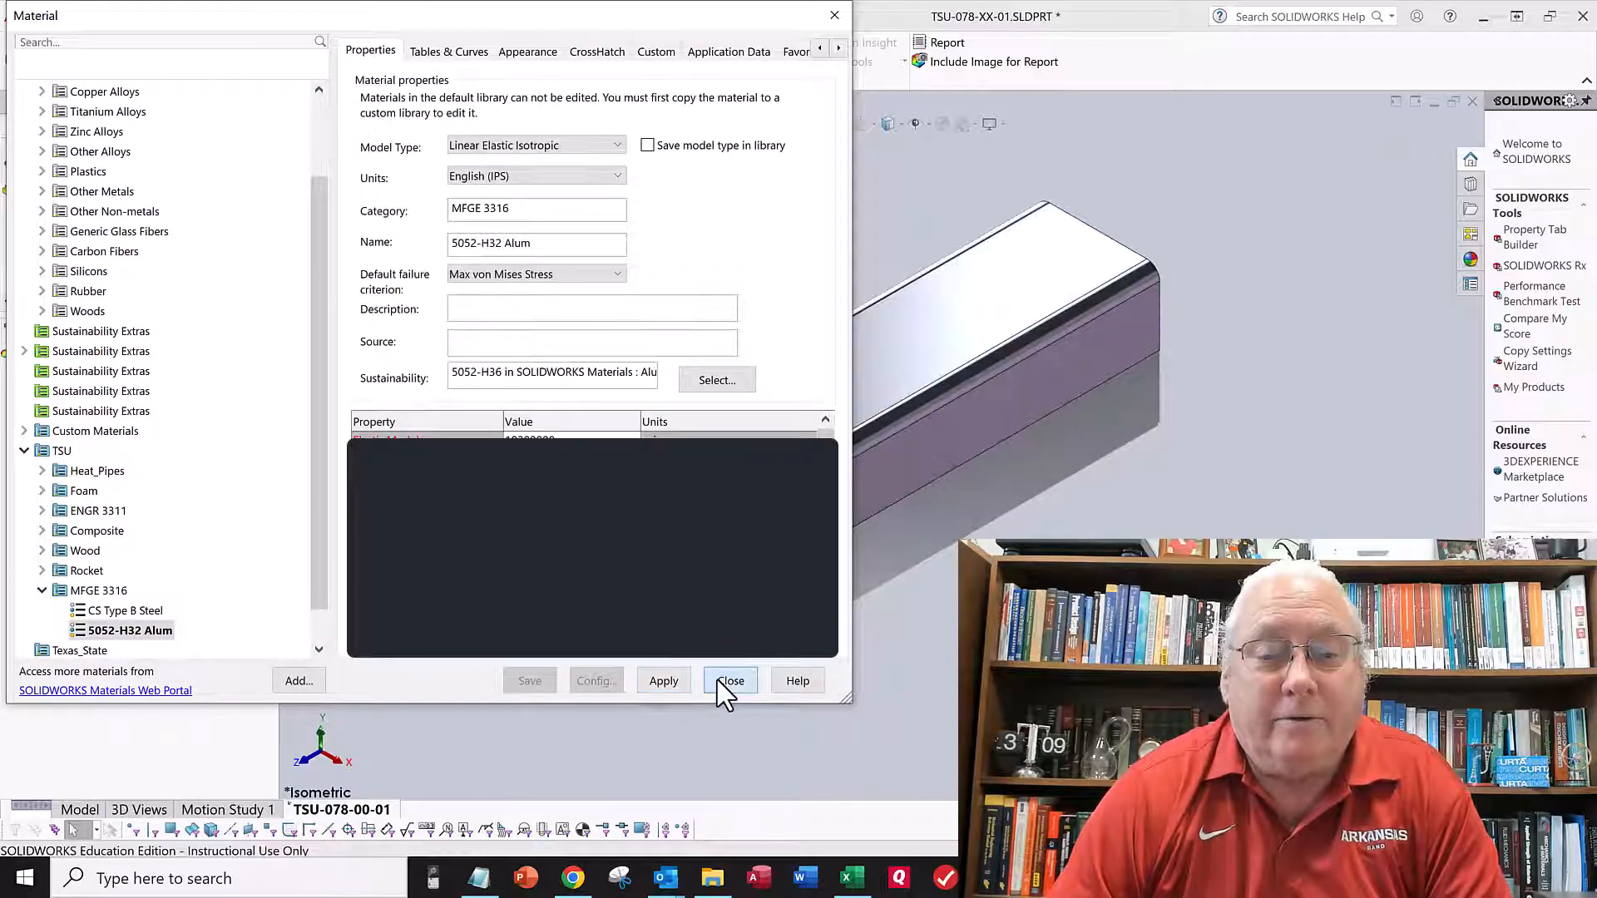
click(720, 682)
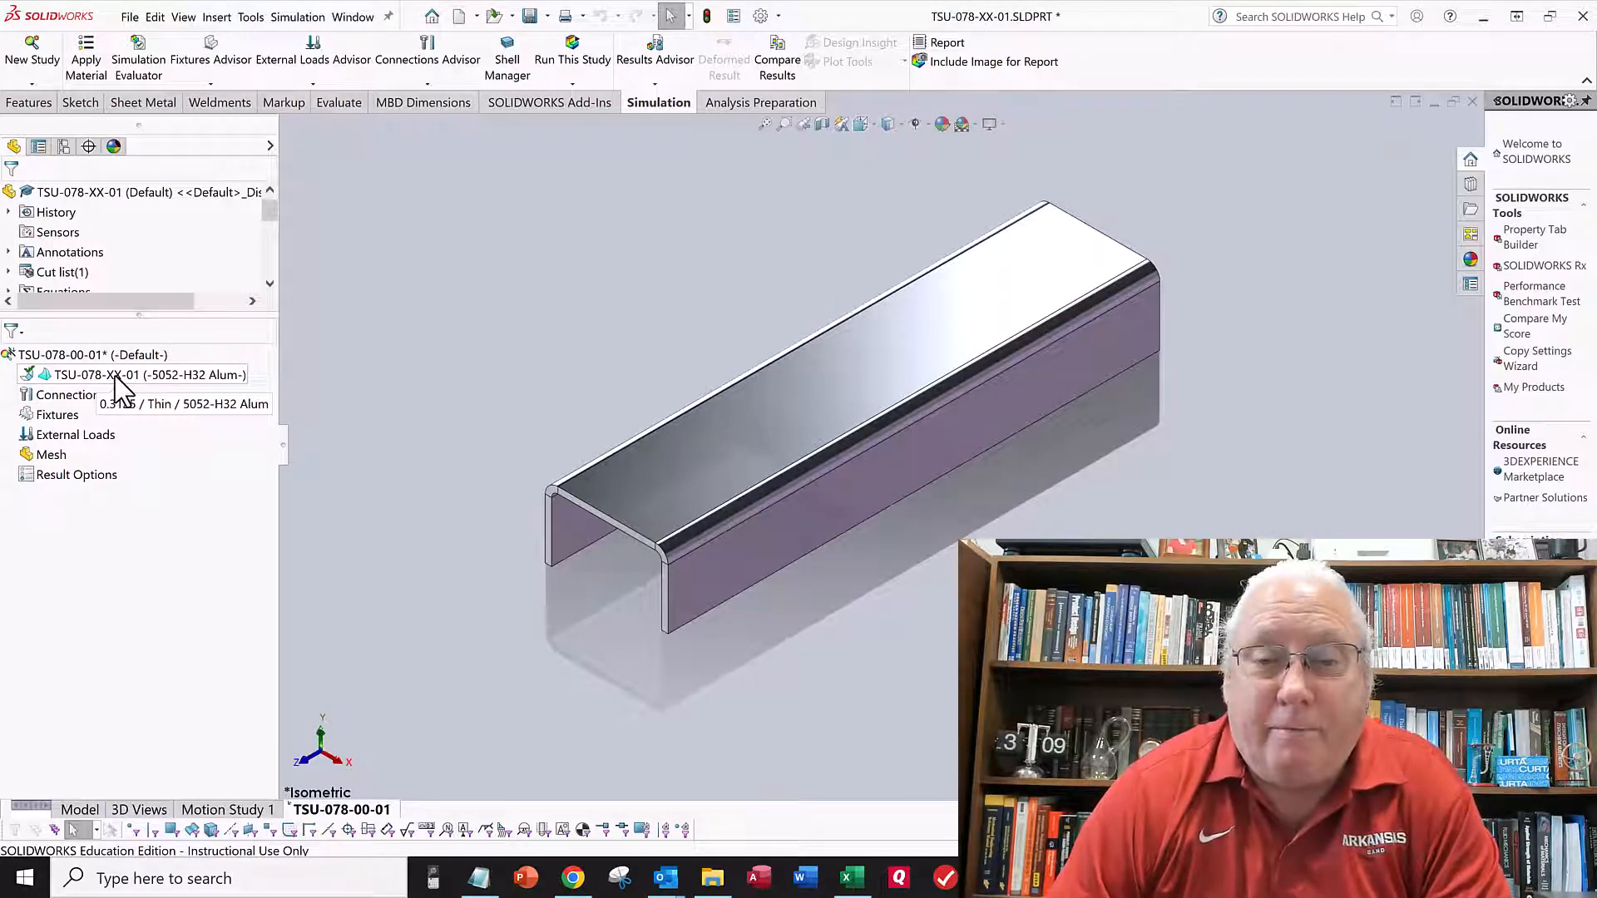
Start a fixed geometry fixture and select the short bottom edges at the near end of both side flanges.
click(212, 84)
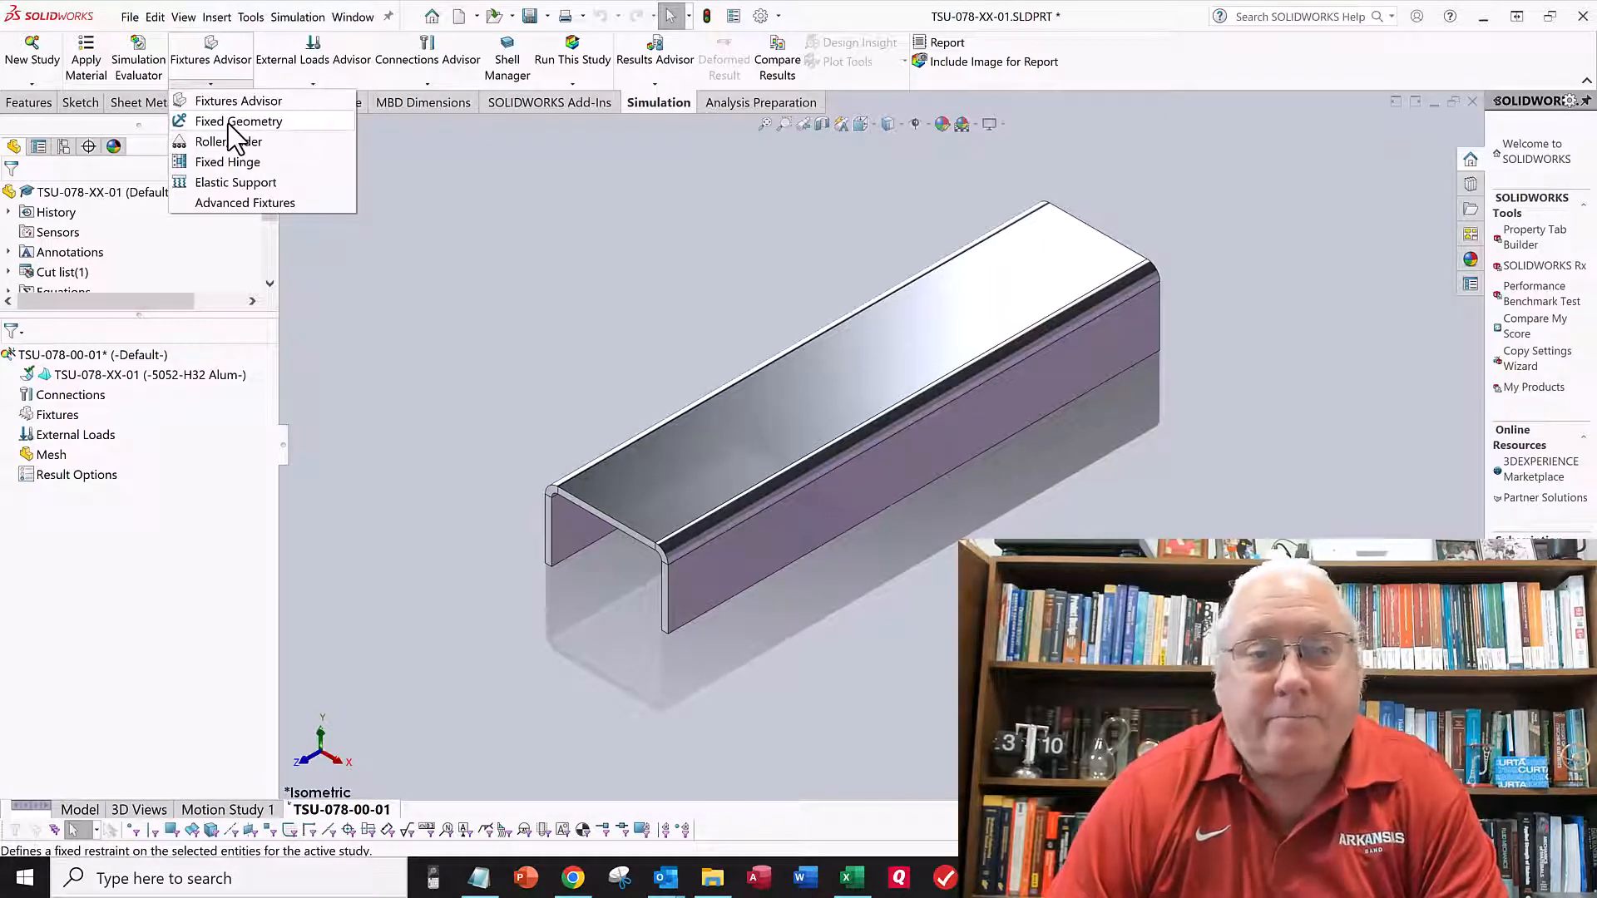
click(230, 123)
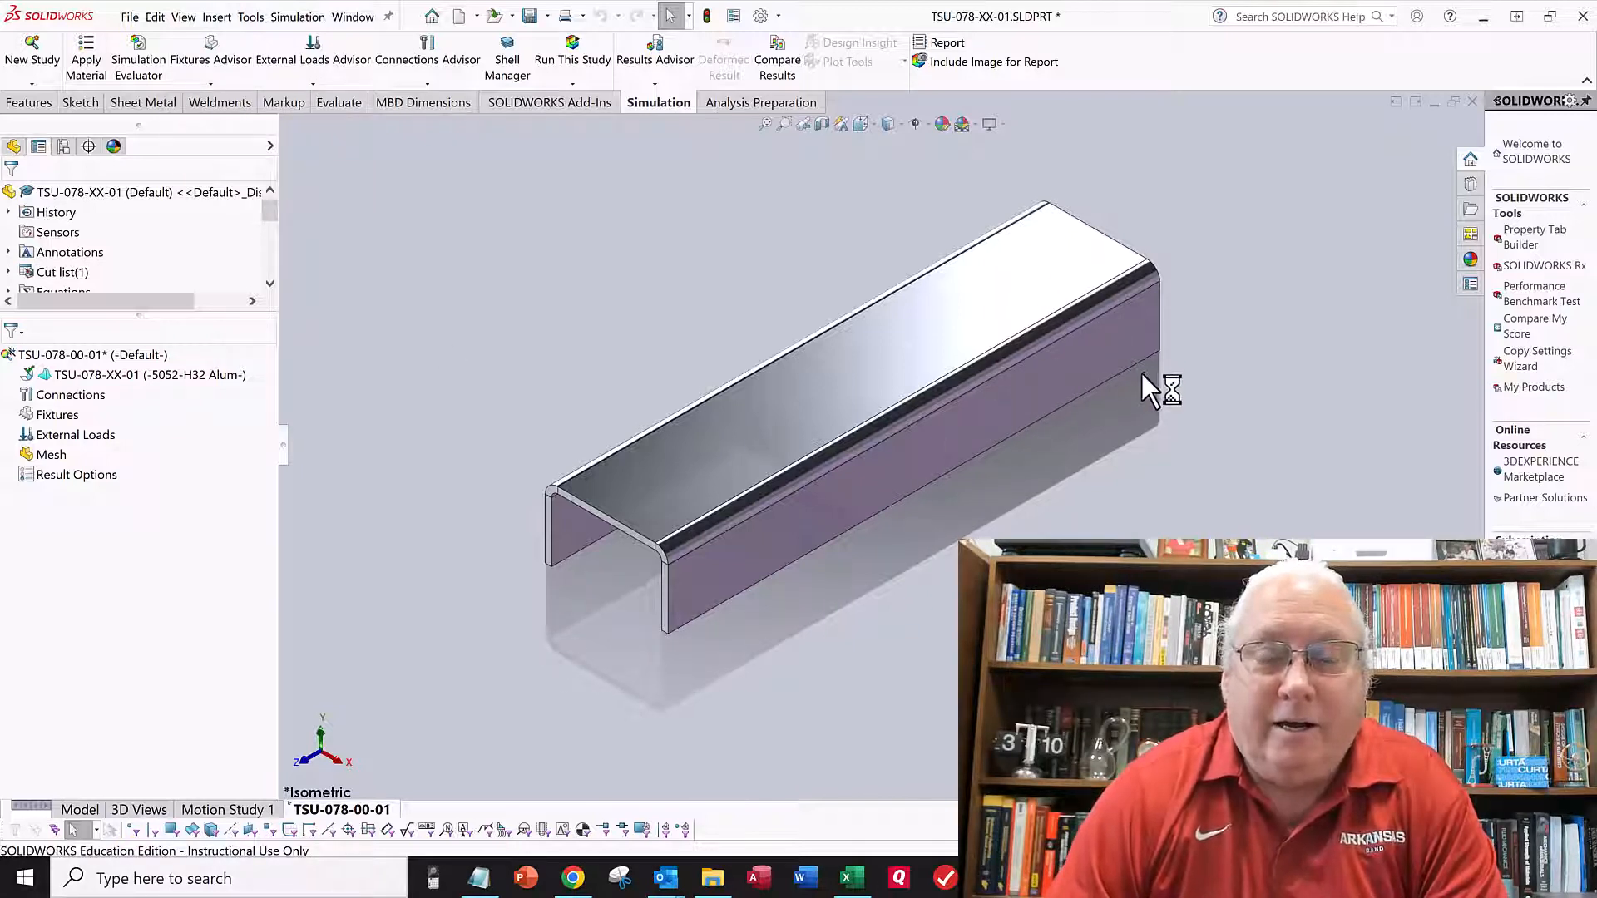
scroll(597, 588, down, 3)
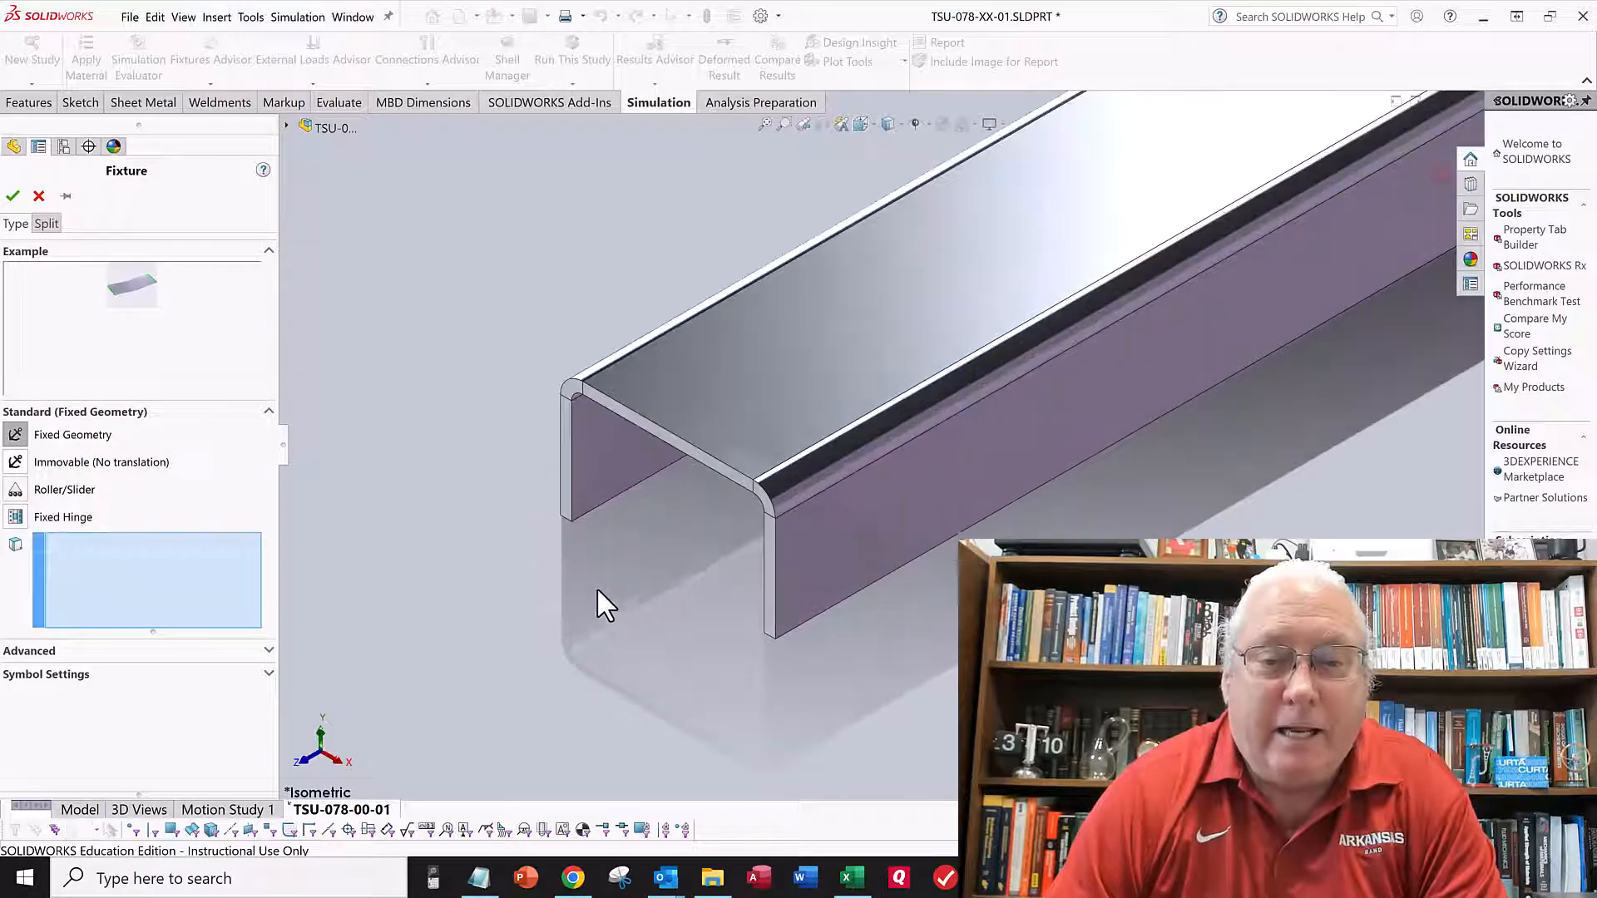
scroll(697, 542, down, 3)
scroll(666, 491, down, 2)
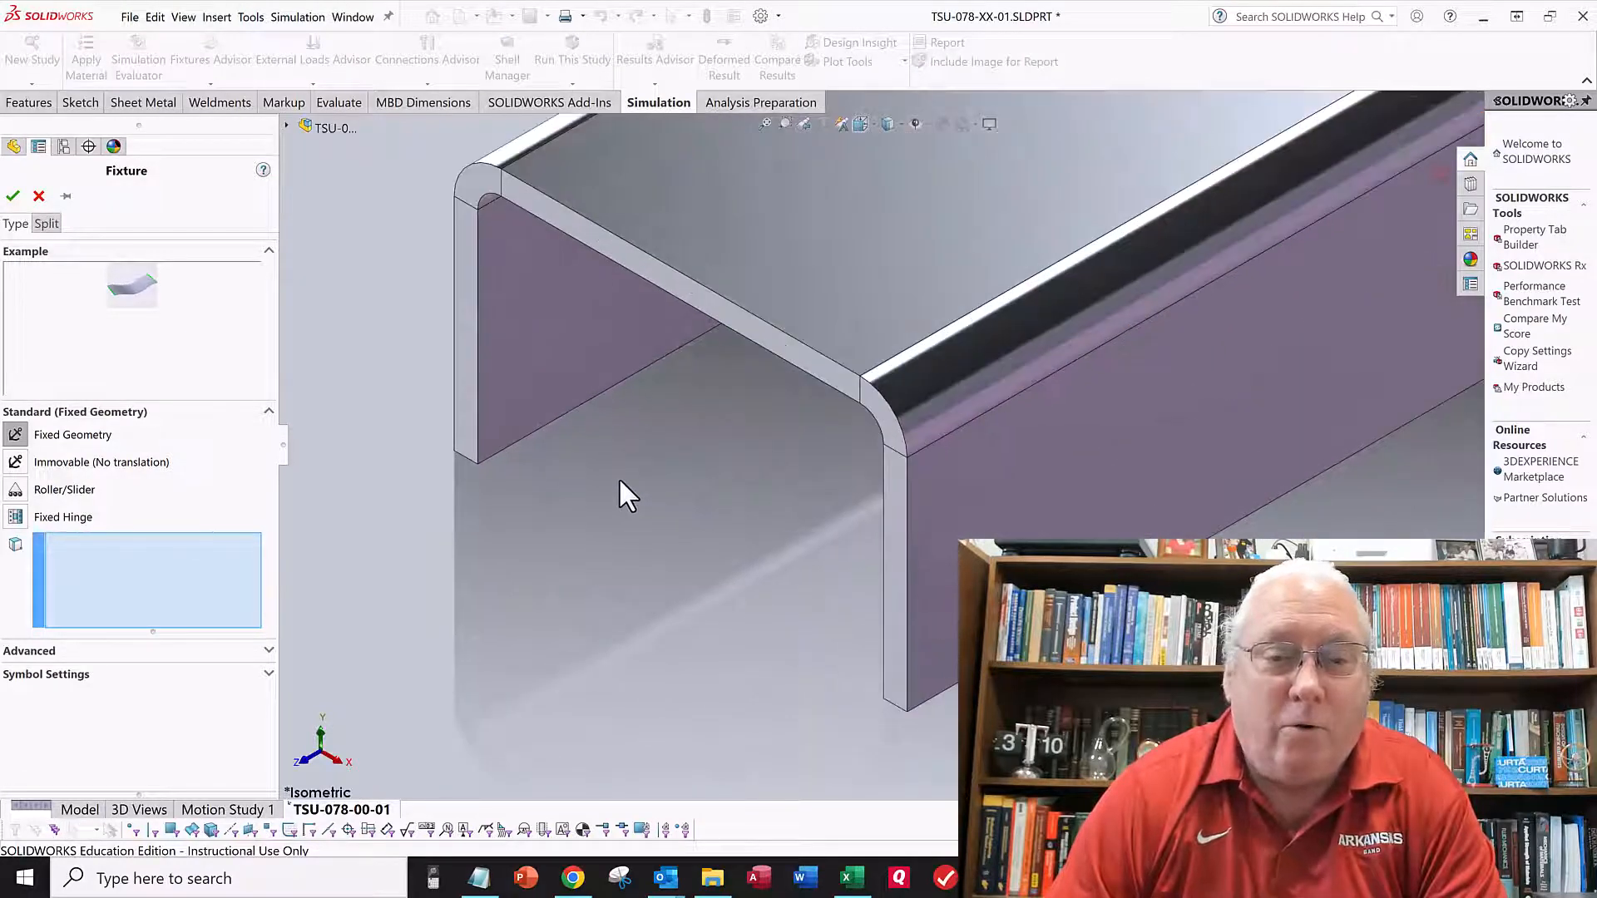
scroll(619, 478, down, 1)
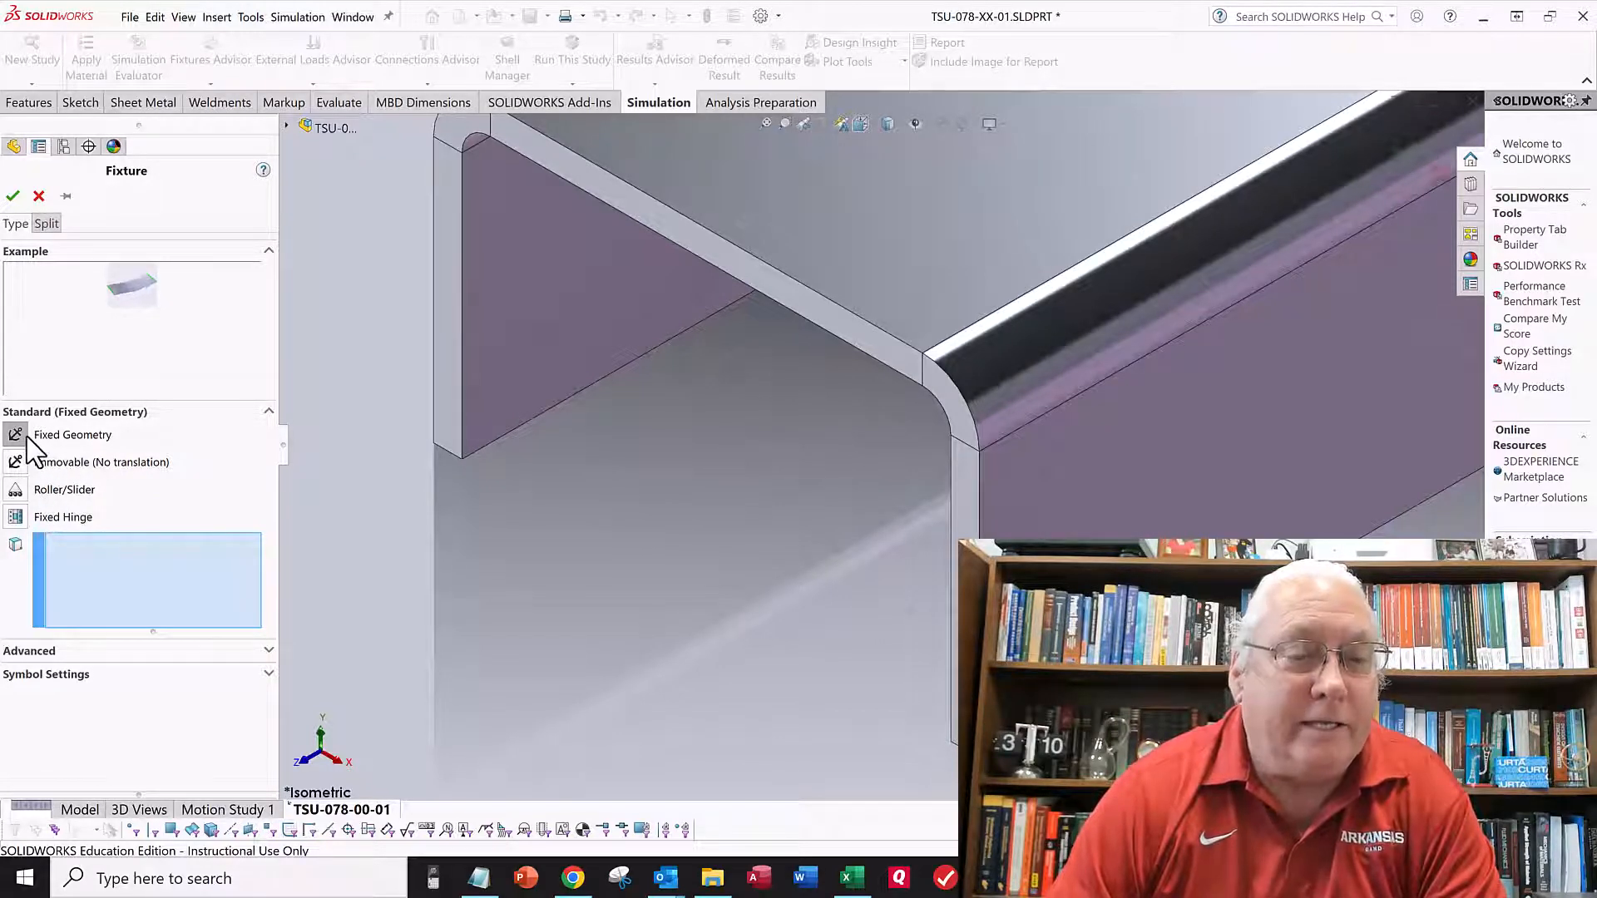
click(453, 438)
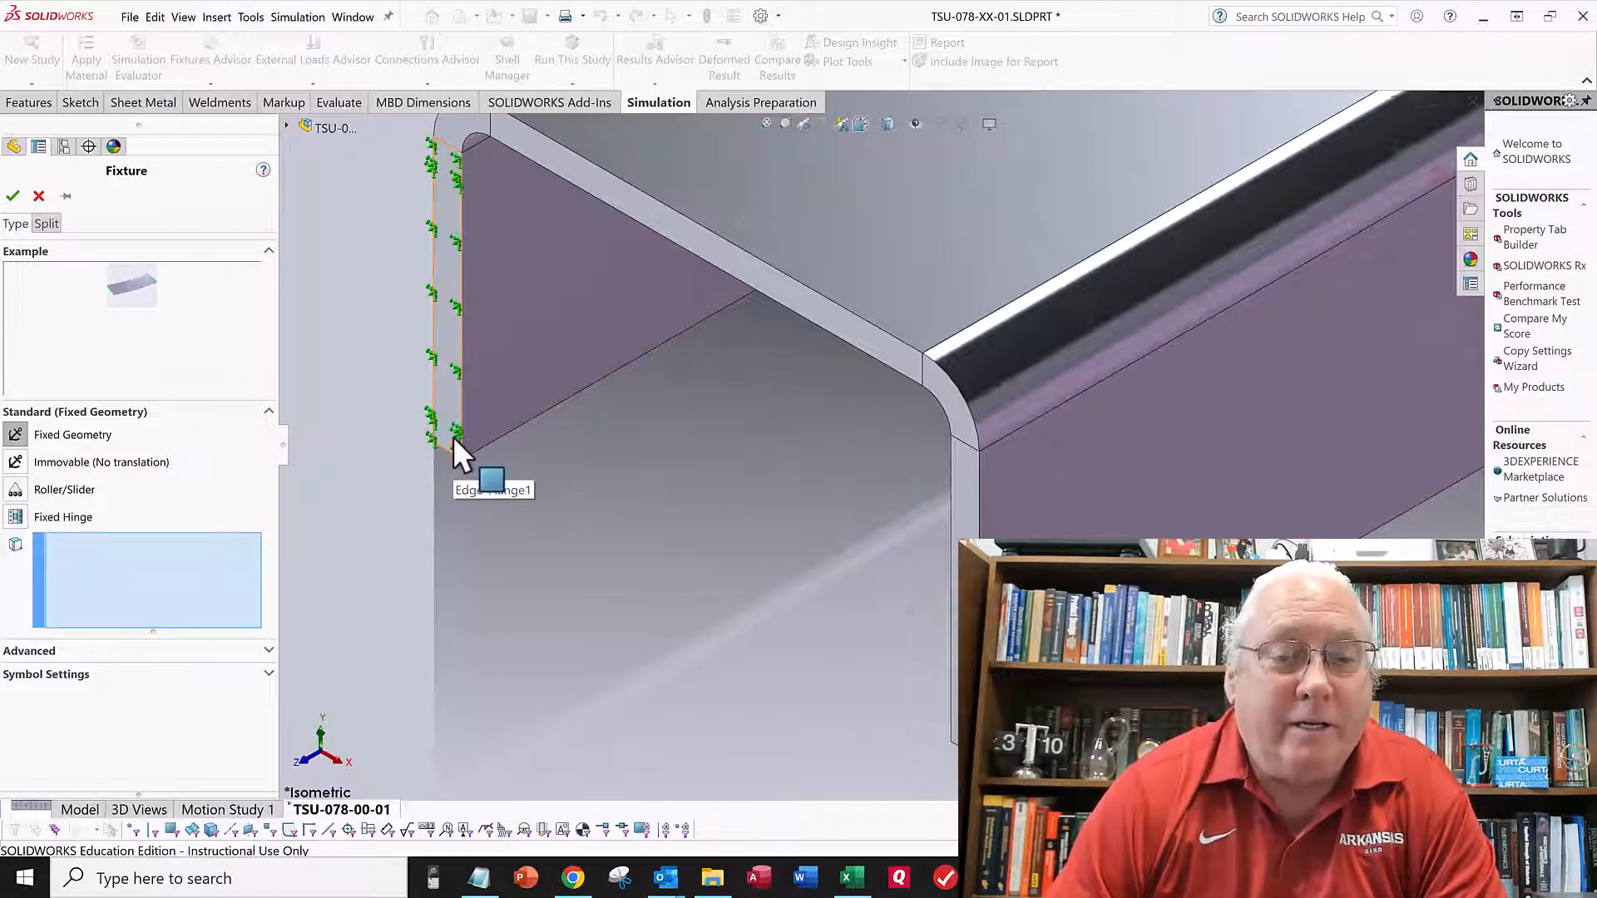
click(446, 451)
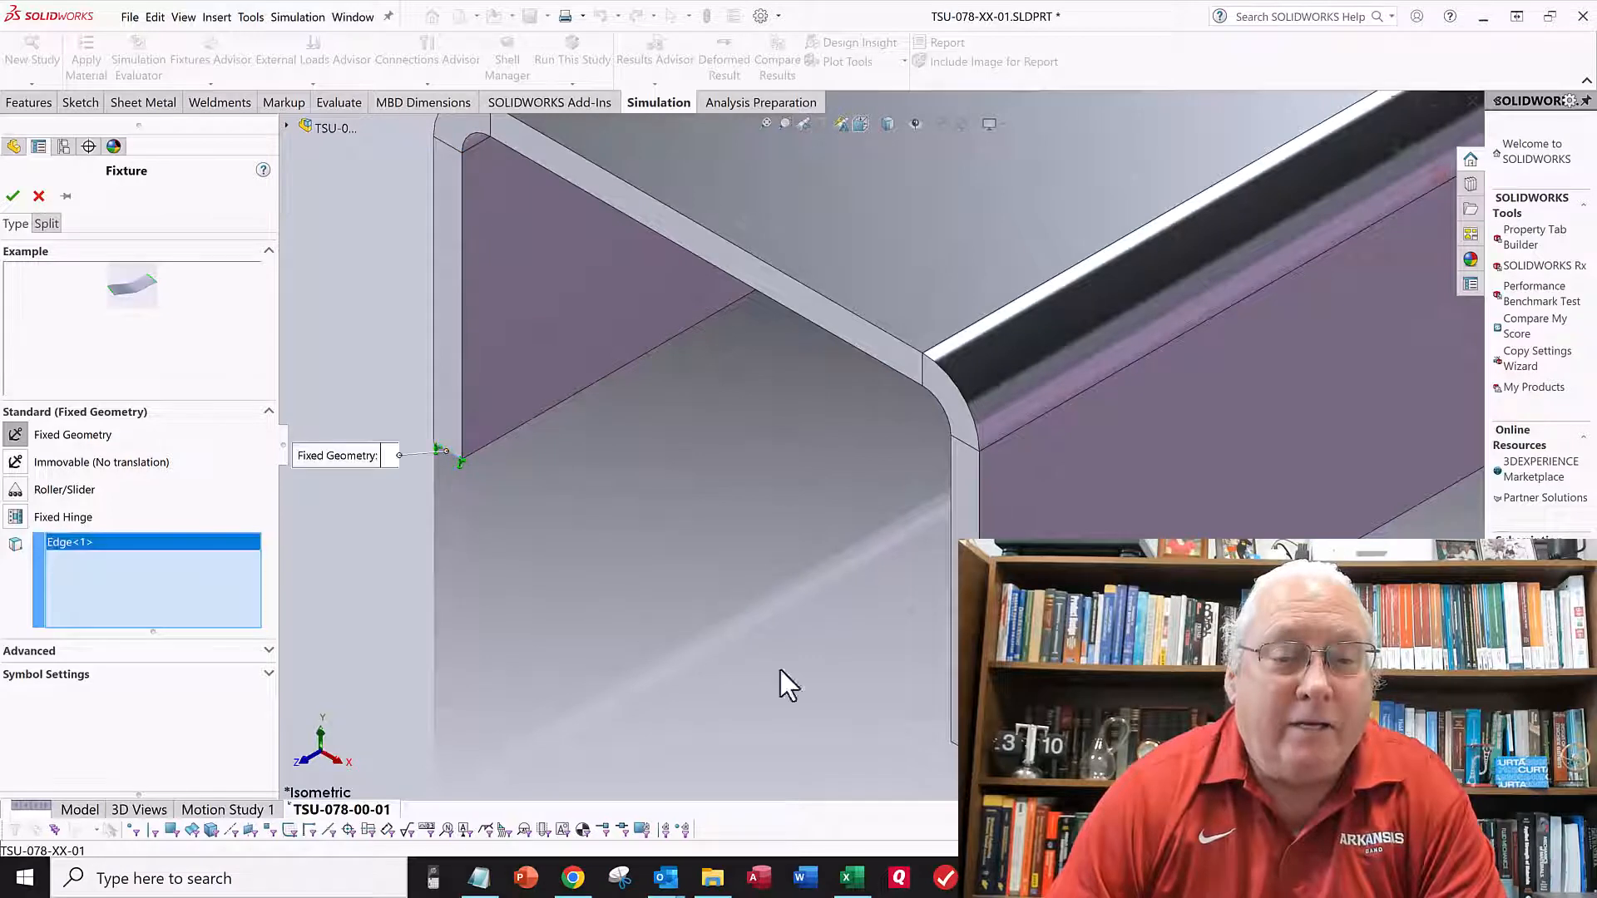
click(741, 697)
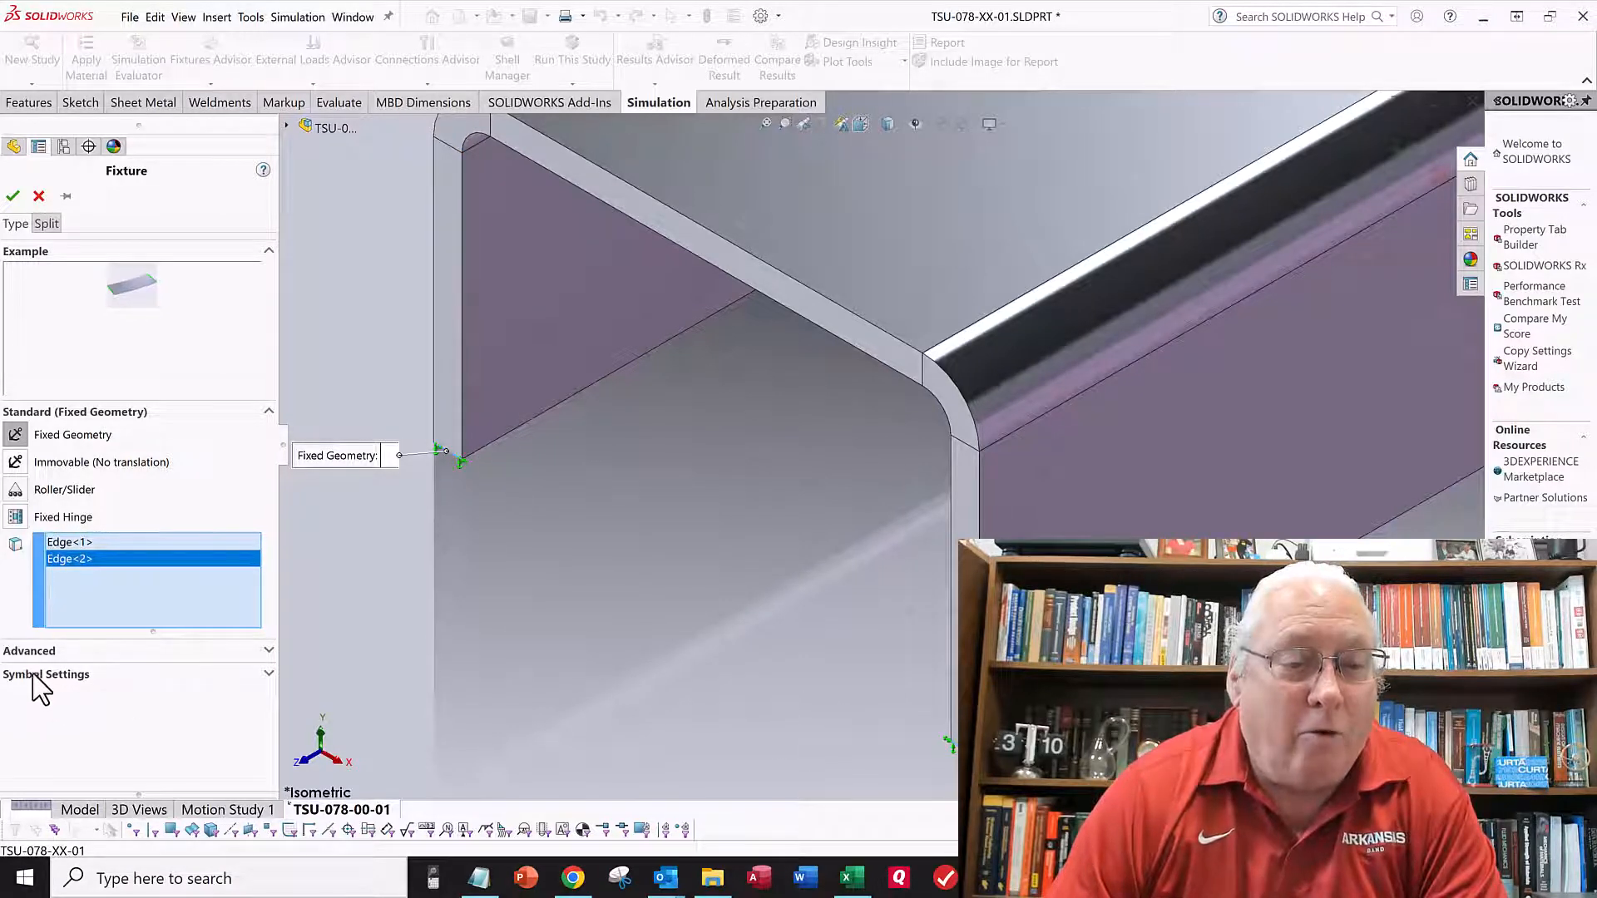
Set the fixture symbol size to 200.
click(260, 674)
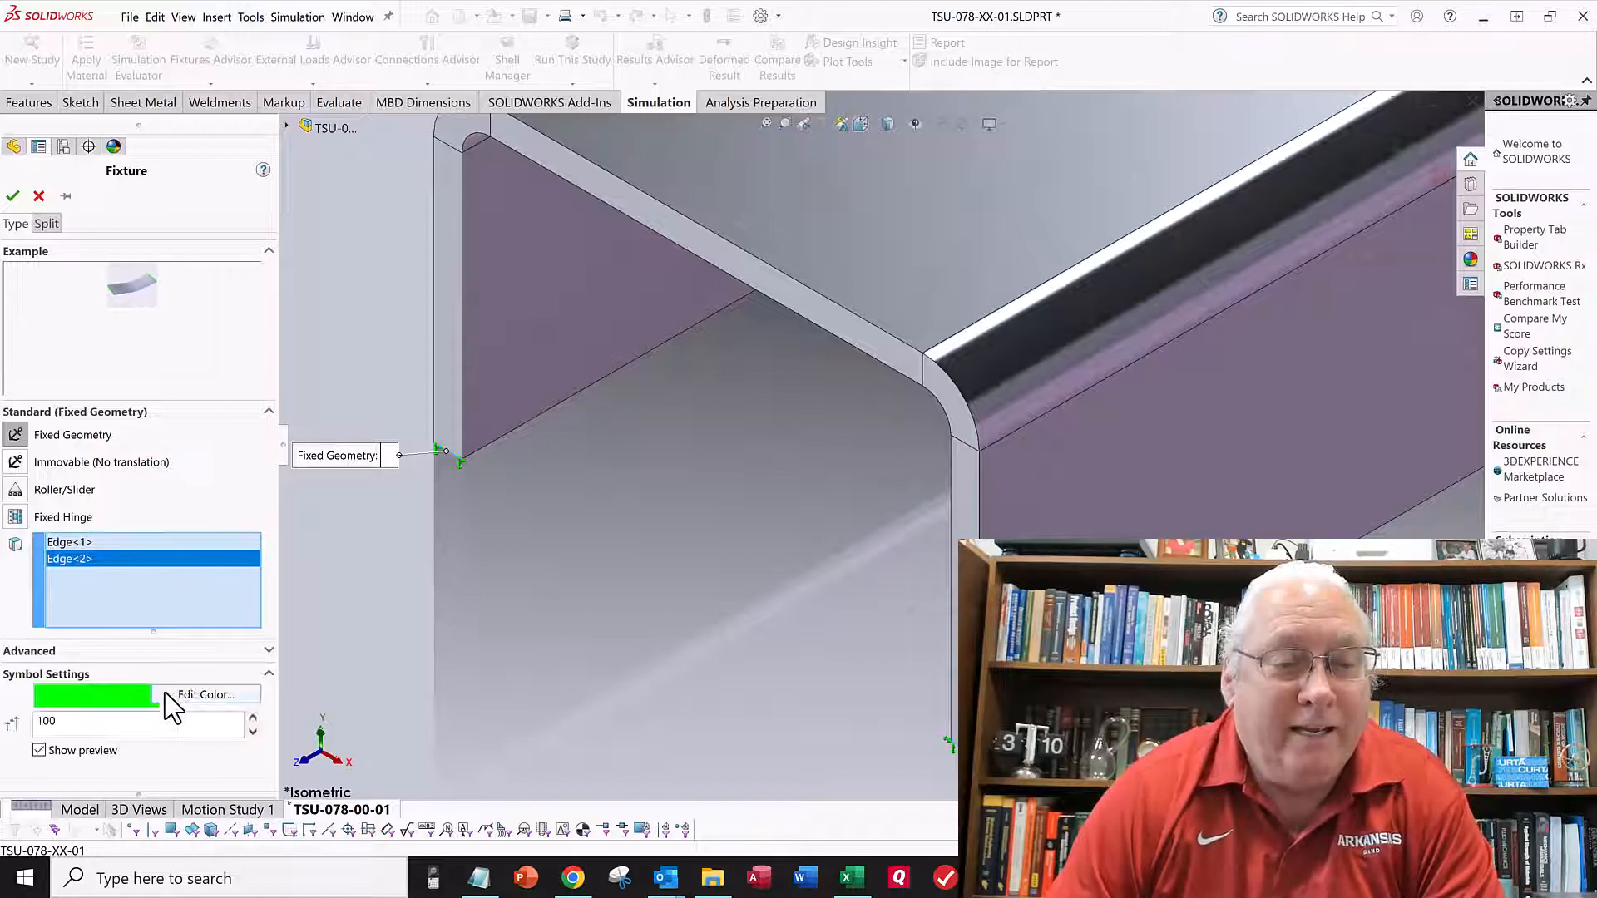
double_click(89, 723)
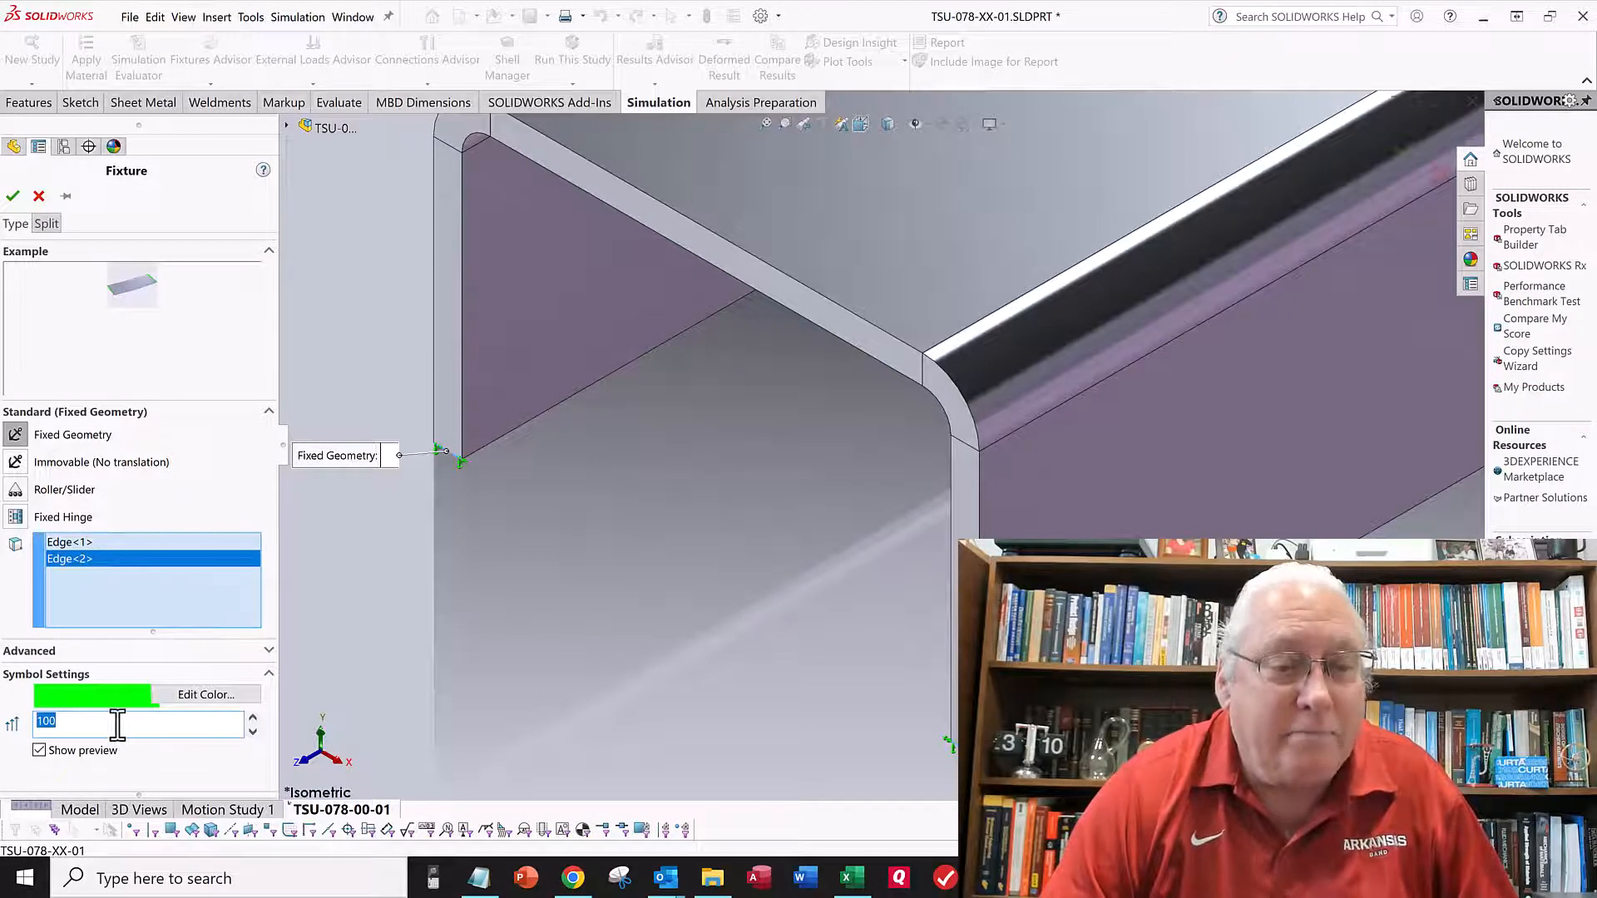
text(2)
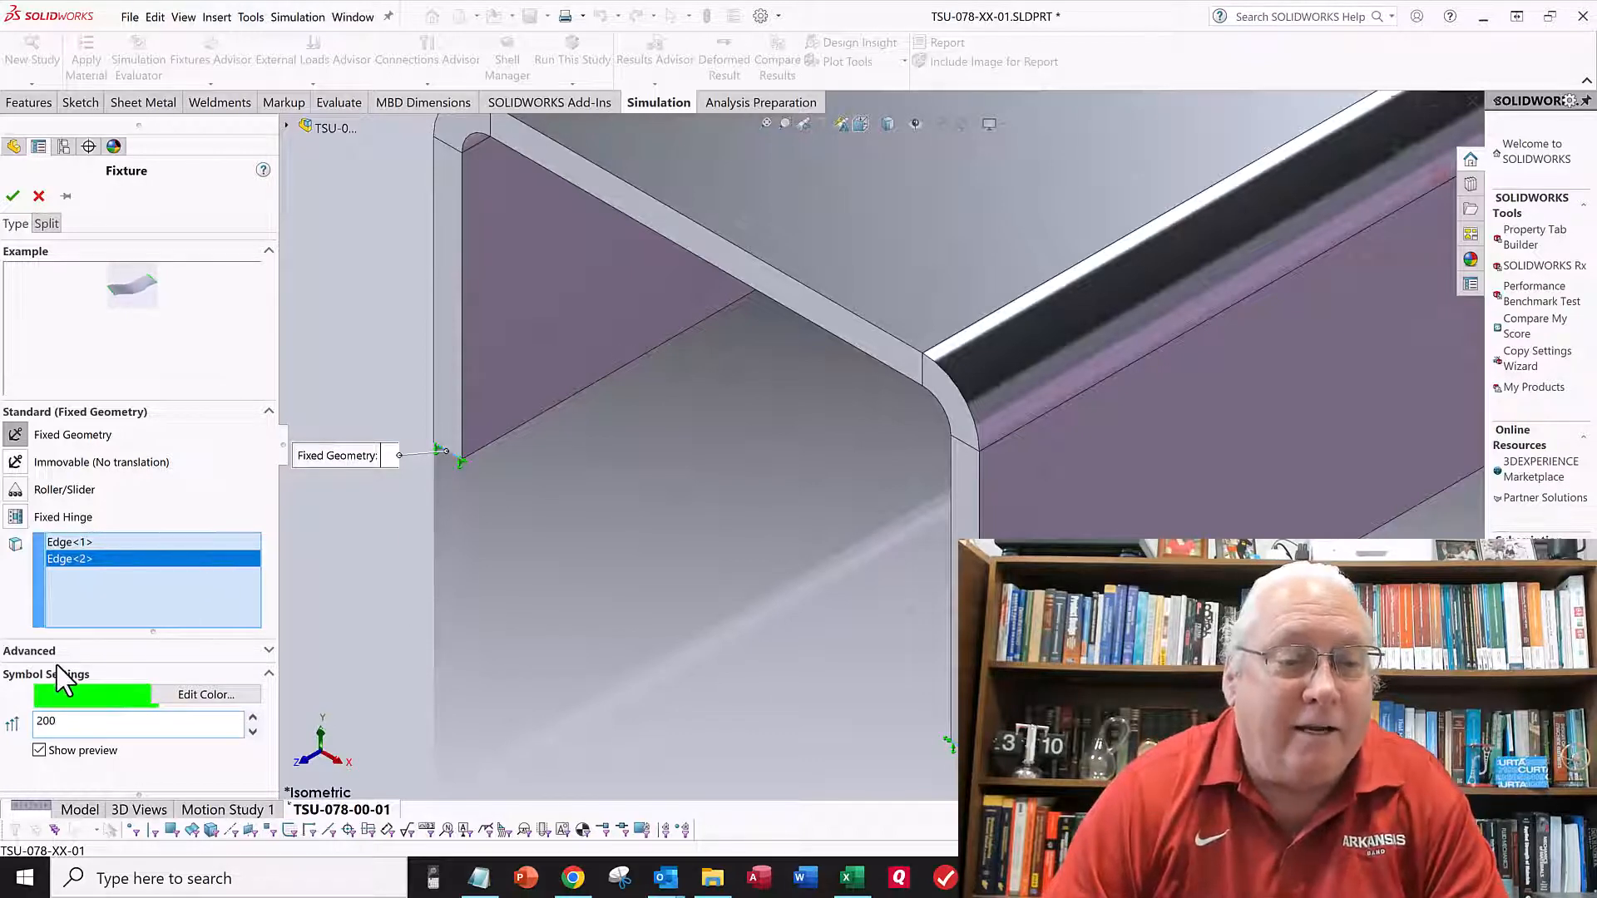
Switch the fixture to the advanced Use Reference Geometry type, with the flange's thin end face as the direction reference.
click(268, 653)
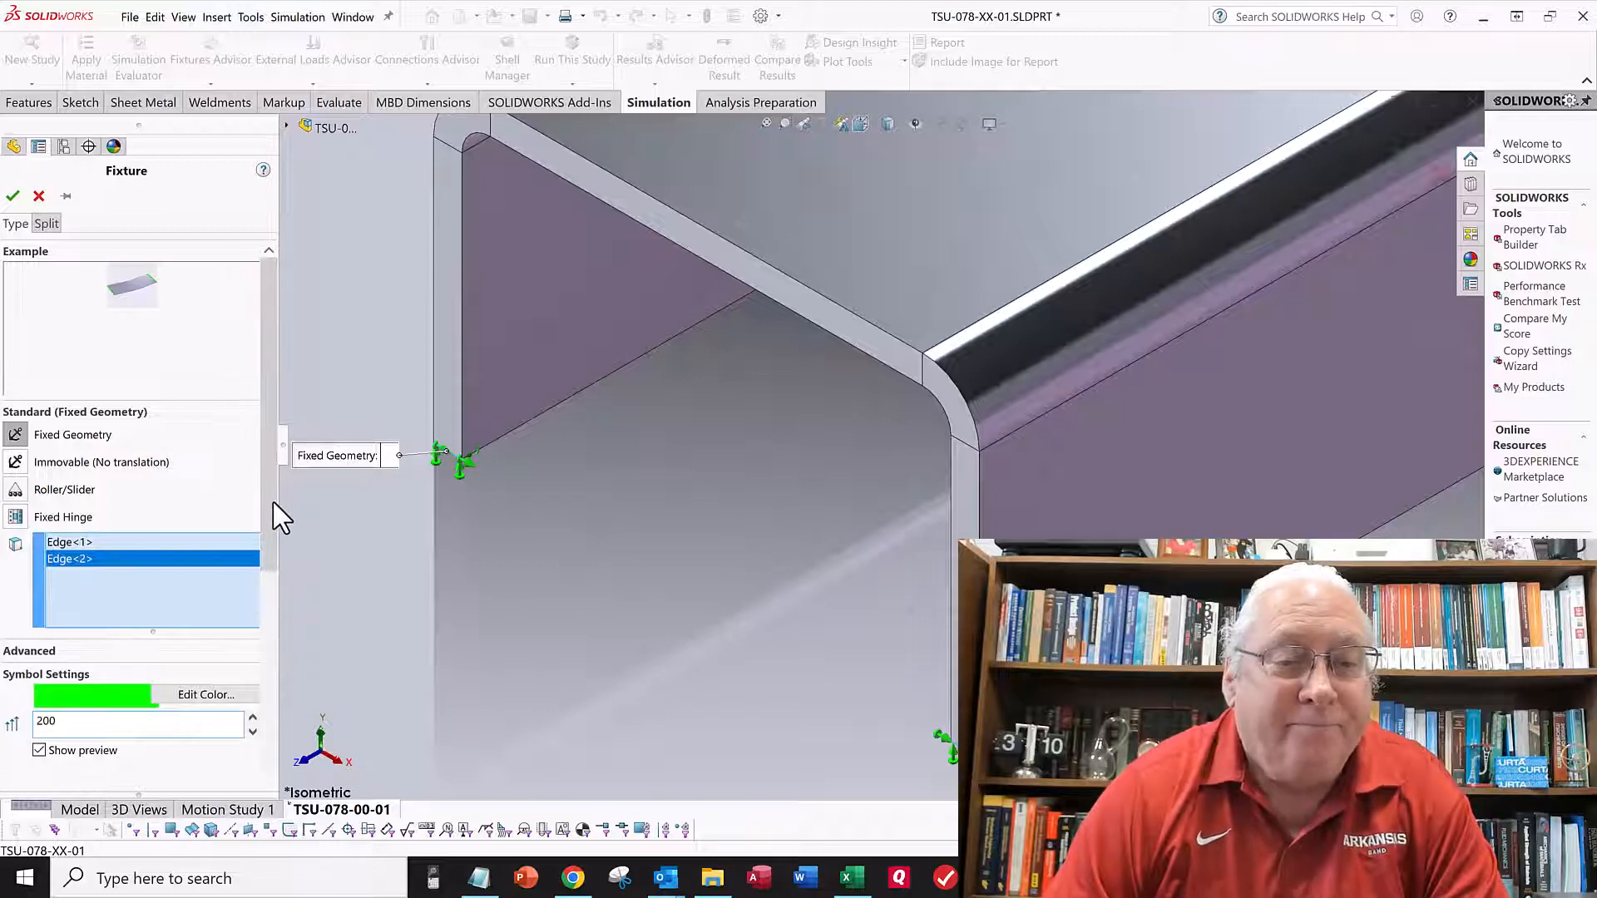
drag(268, 519, 268, 637)
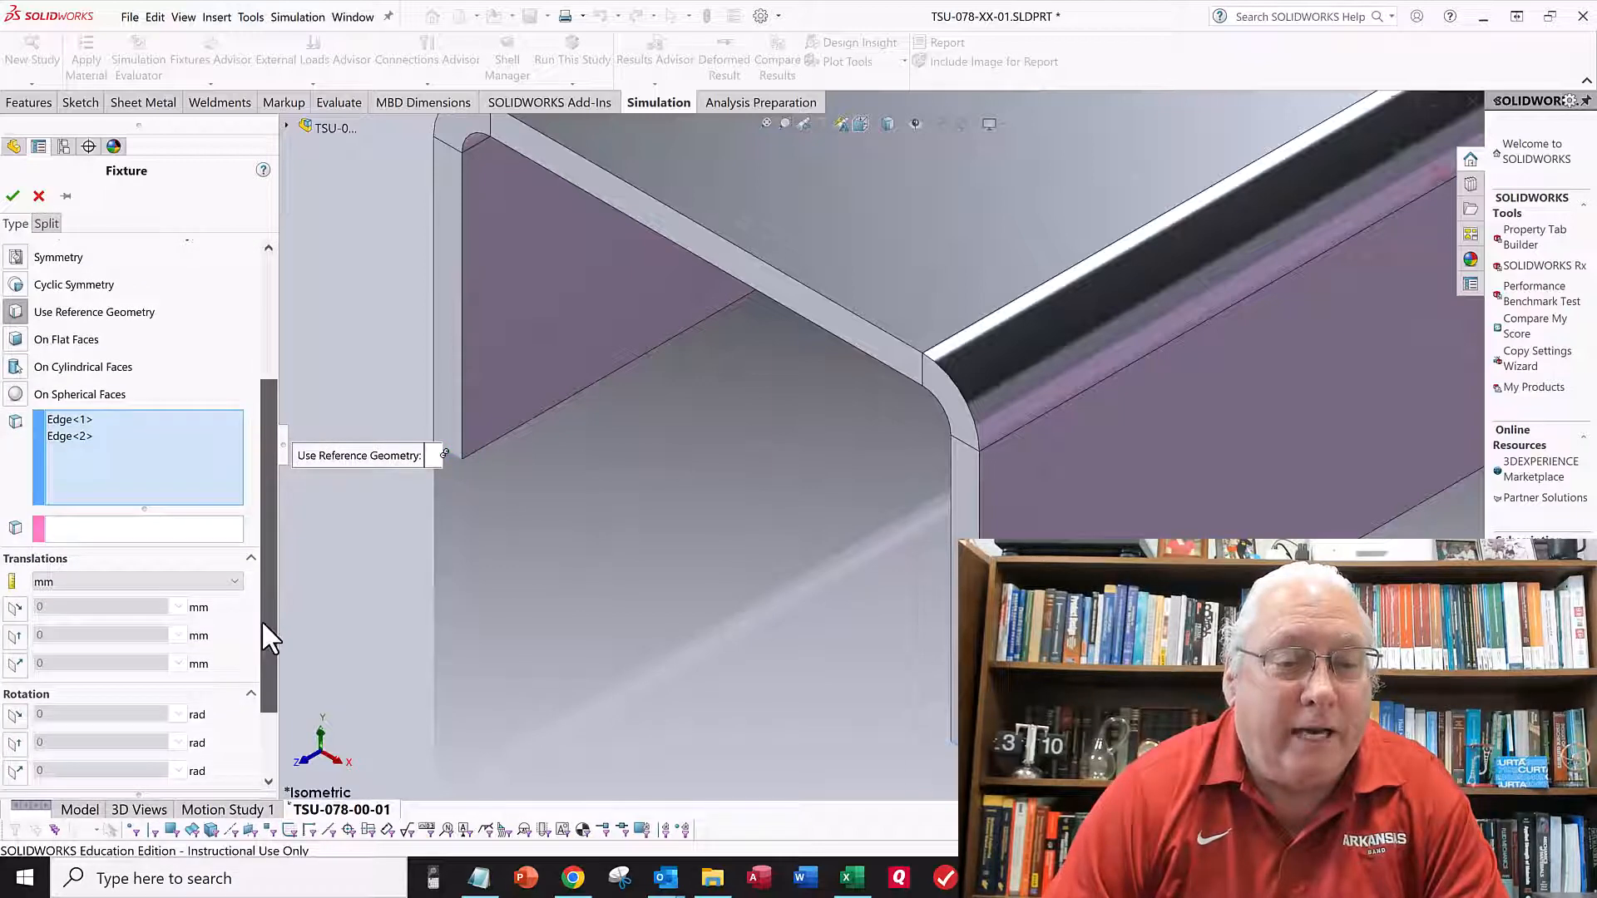
click(80, 528)
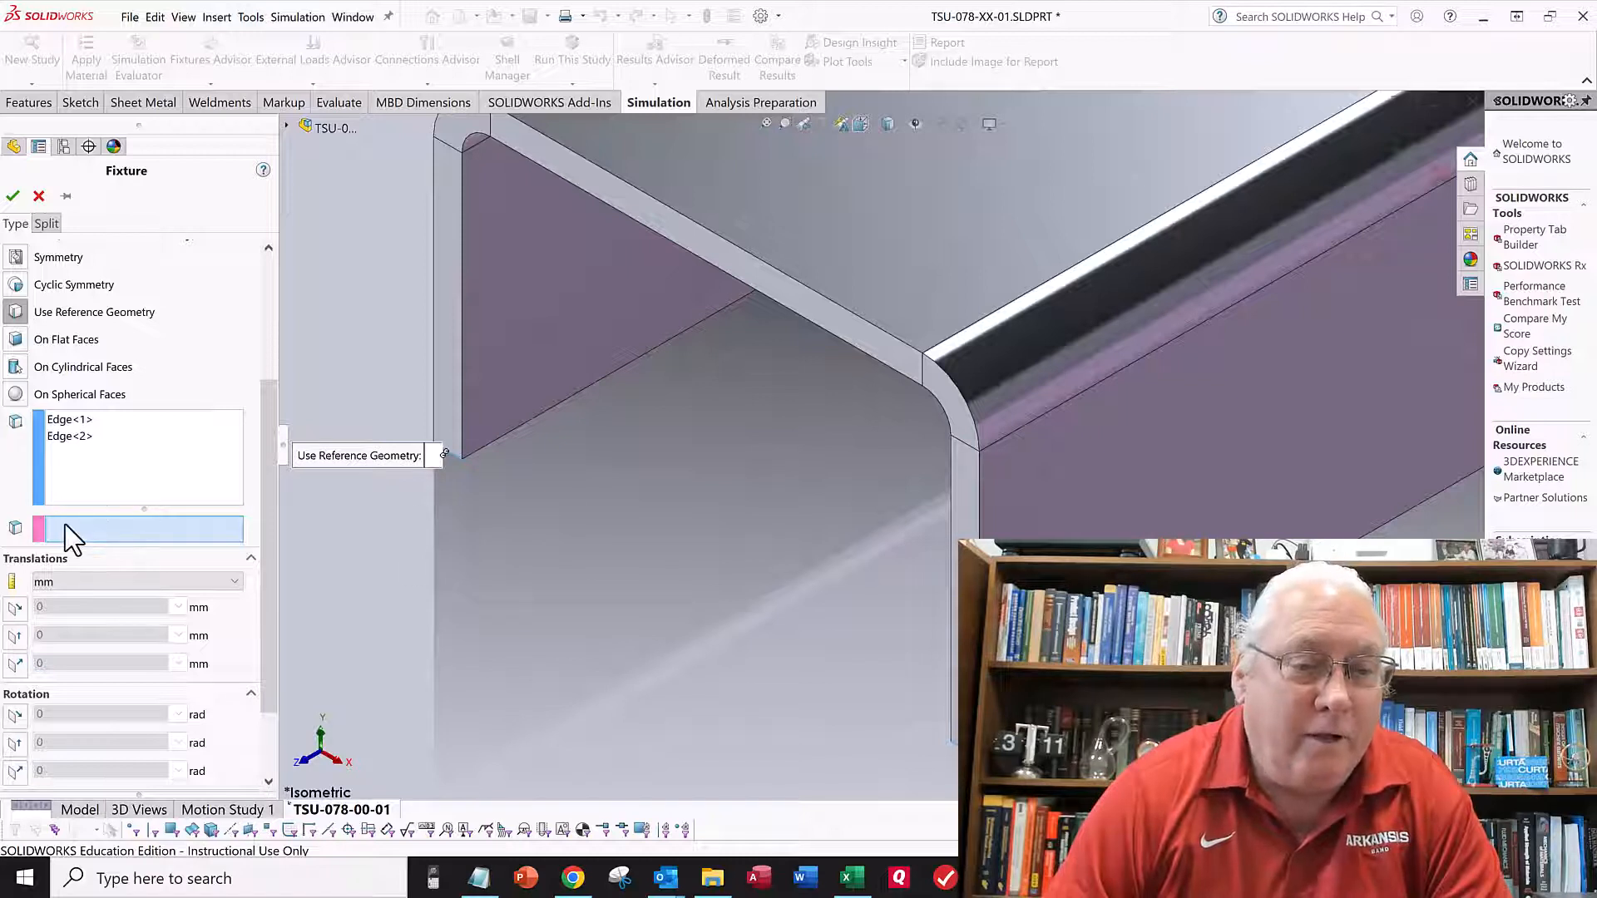
click(442, 240)
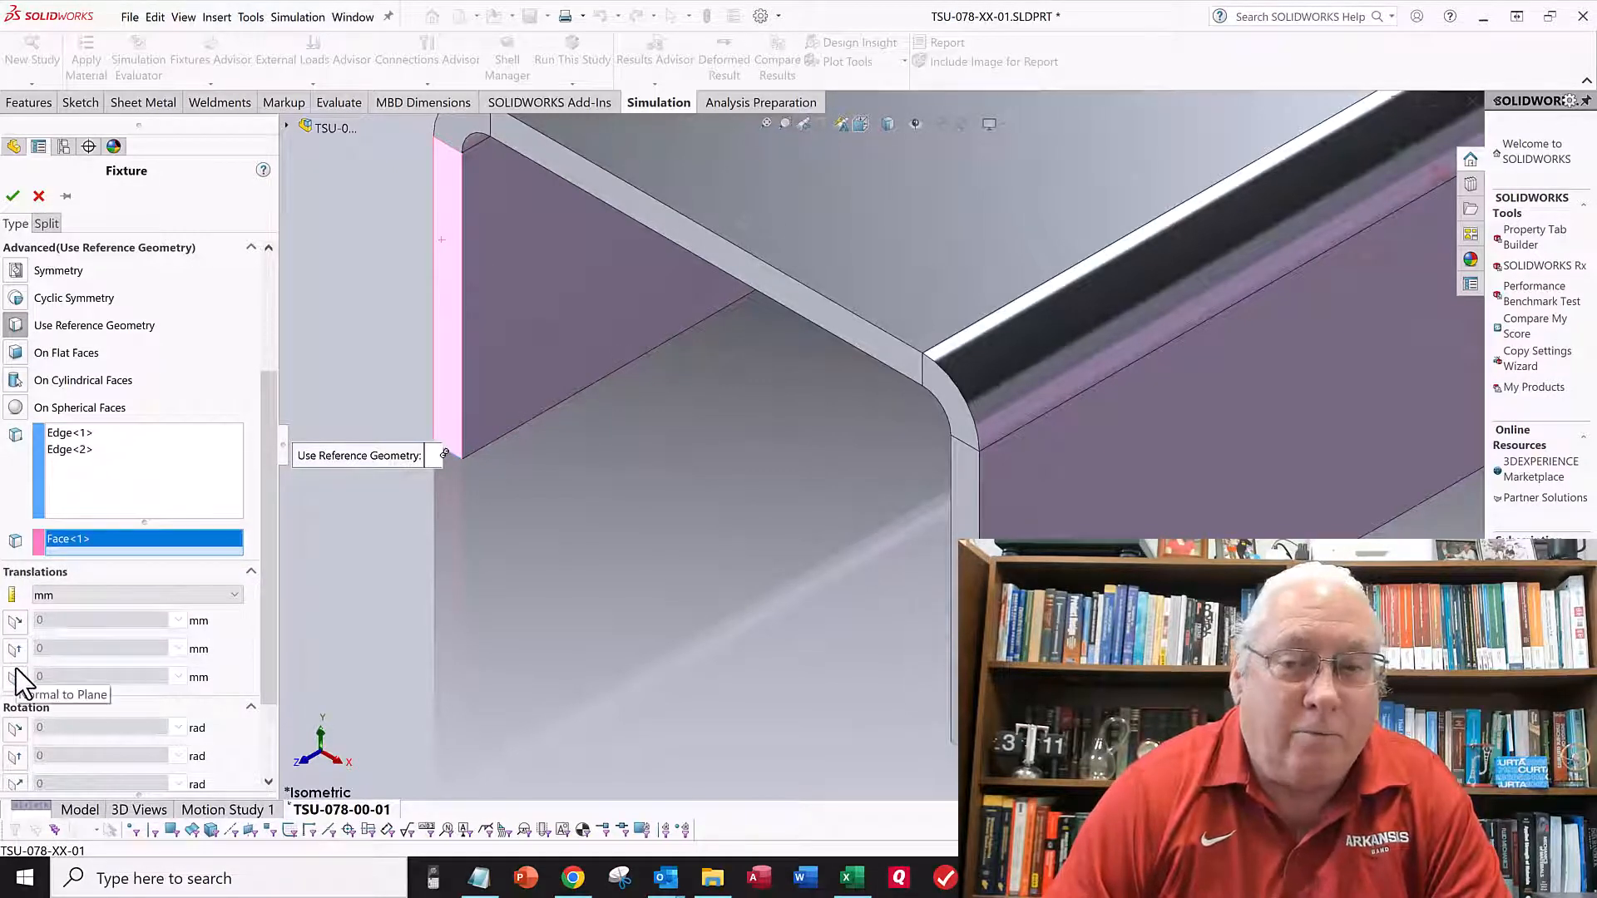
Set the translation units to inches, restrain all three translations at 0 in, and accept the near-end fixture.
click(90, 596)
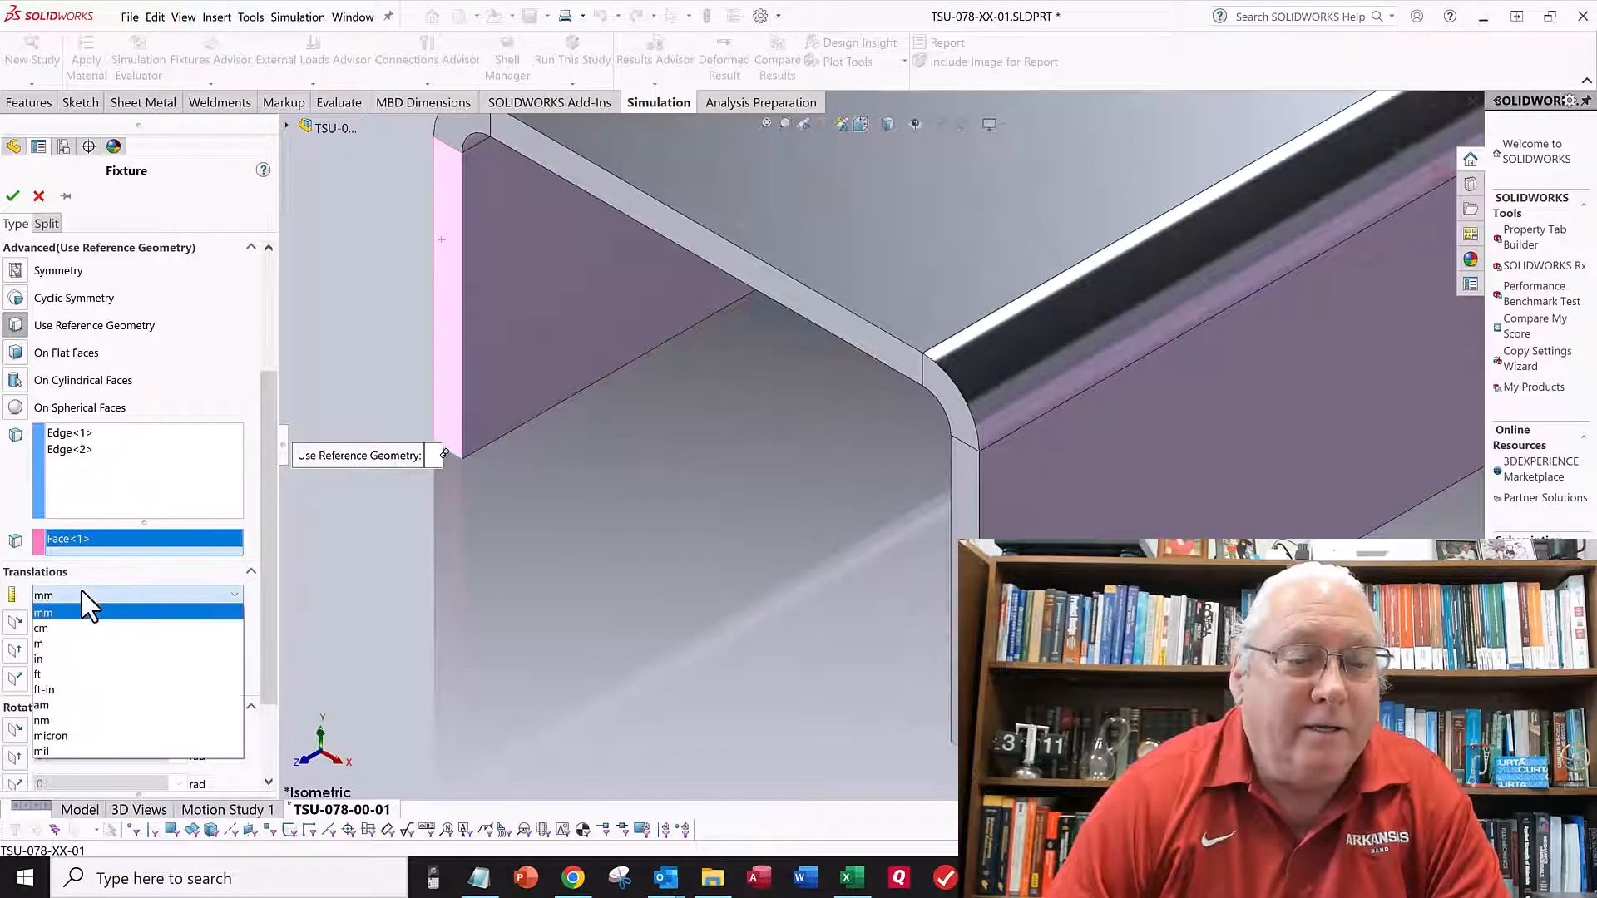
click(63, 659)
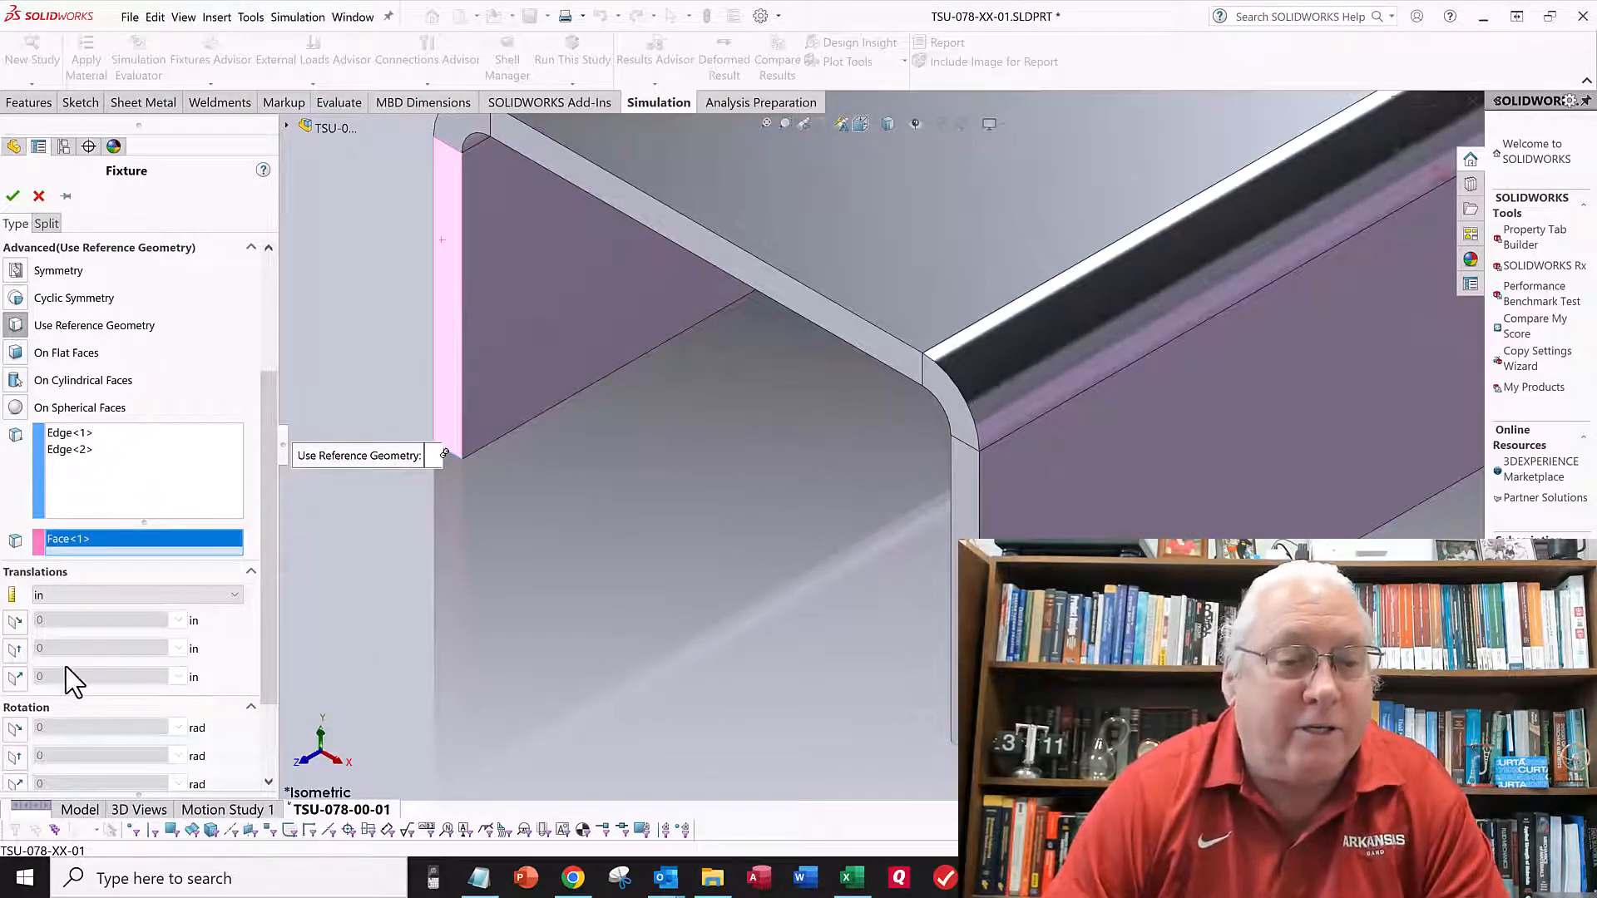
click(14, 677)
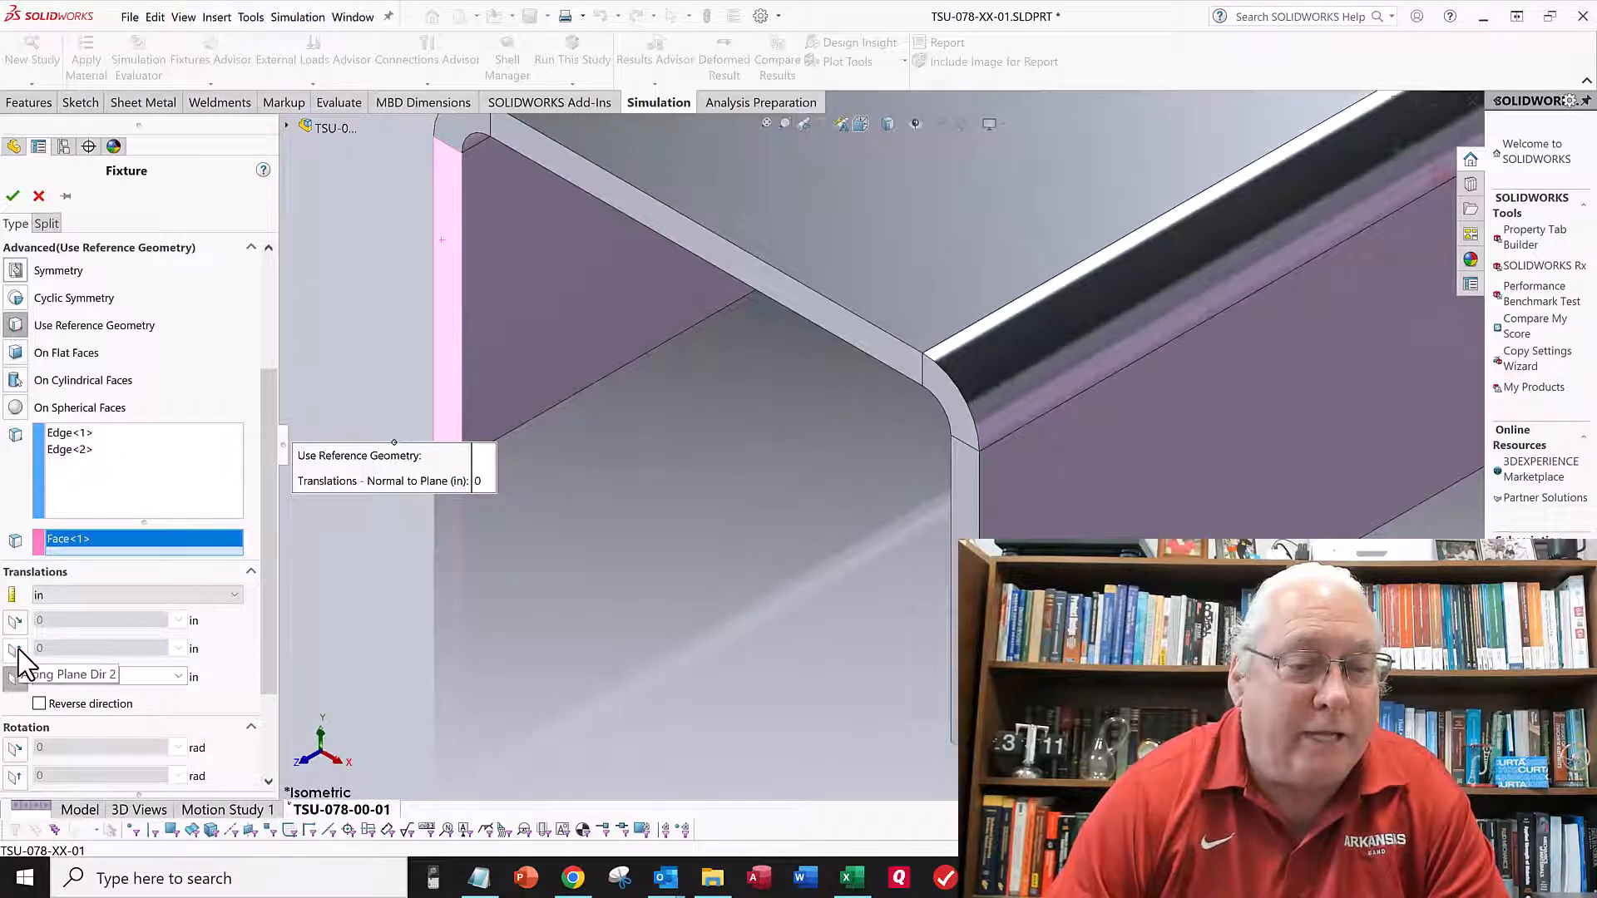
click(75, 649)
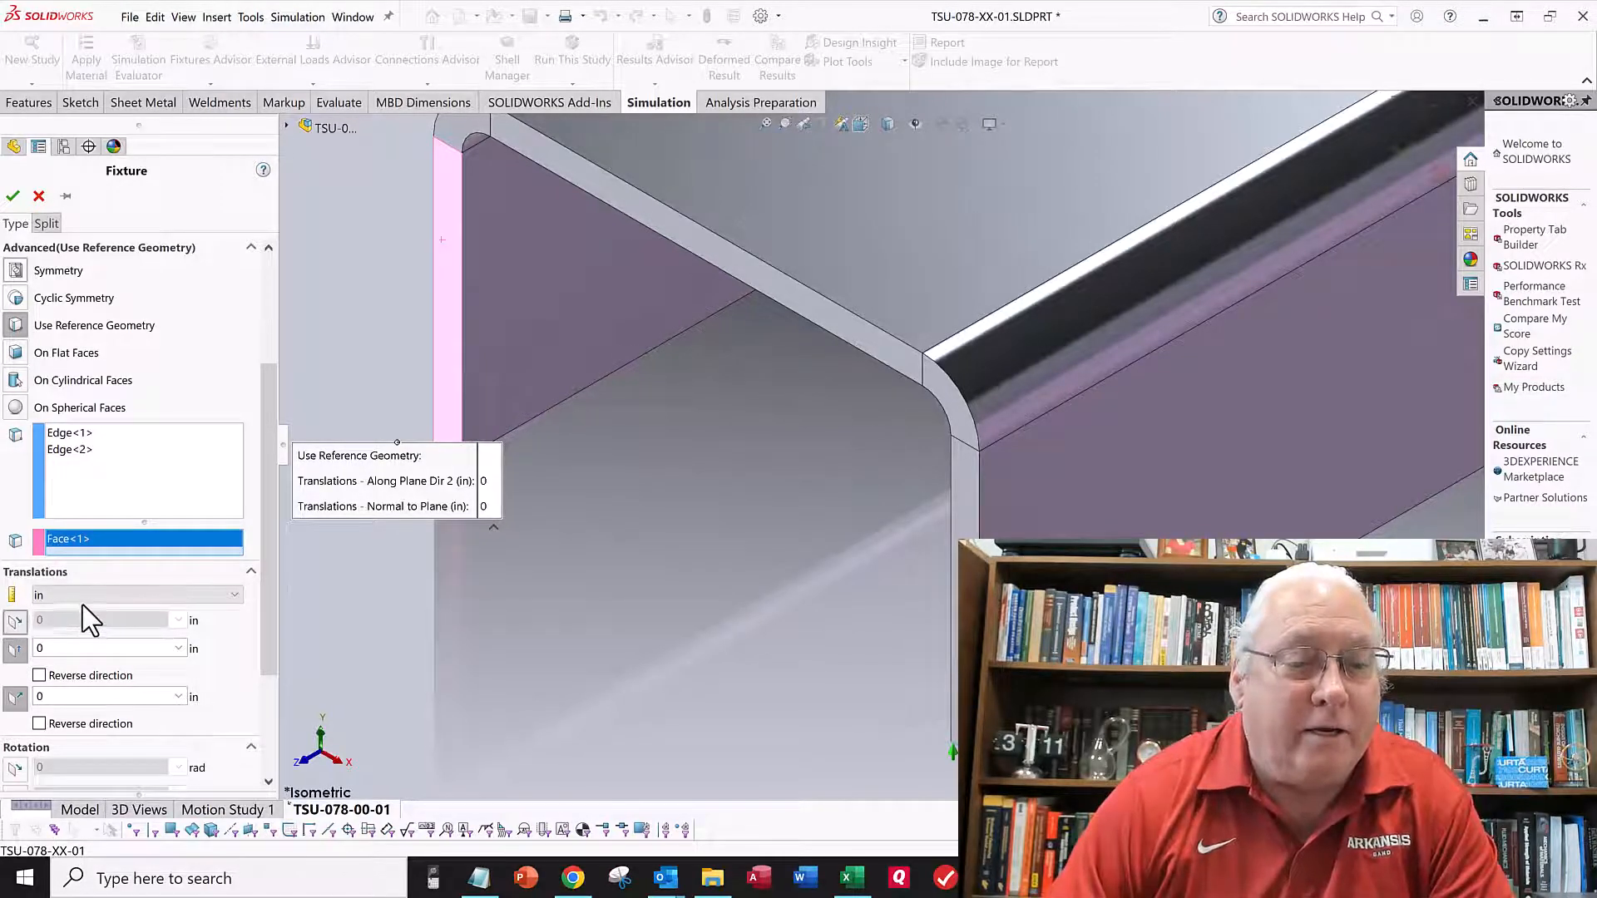
click(62, 620)
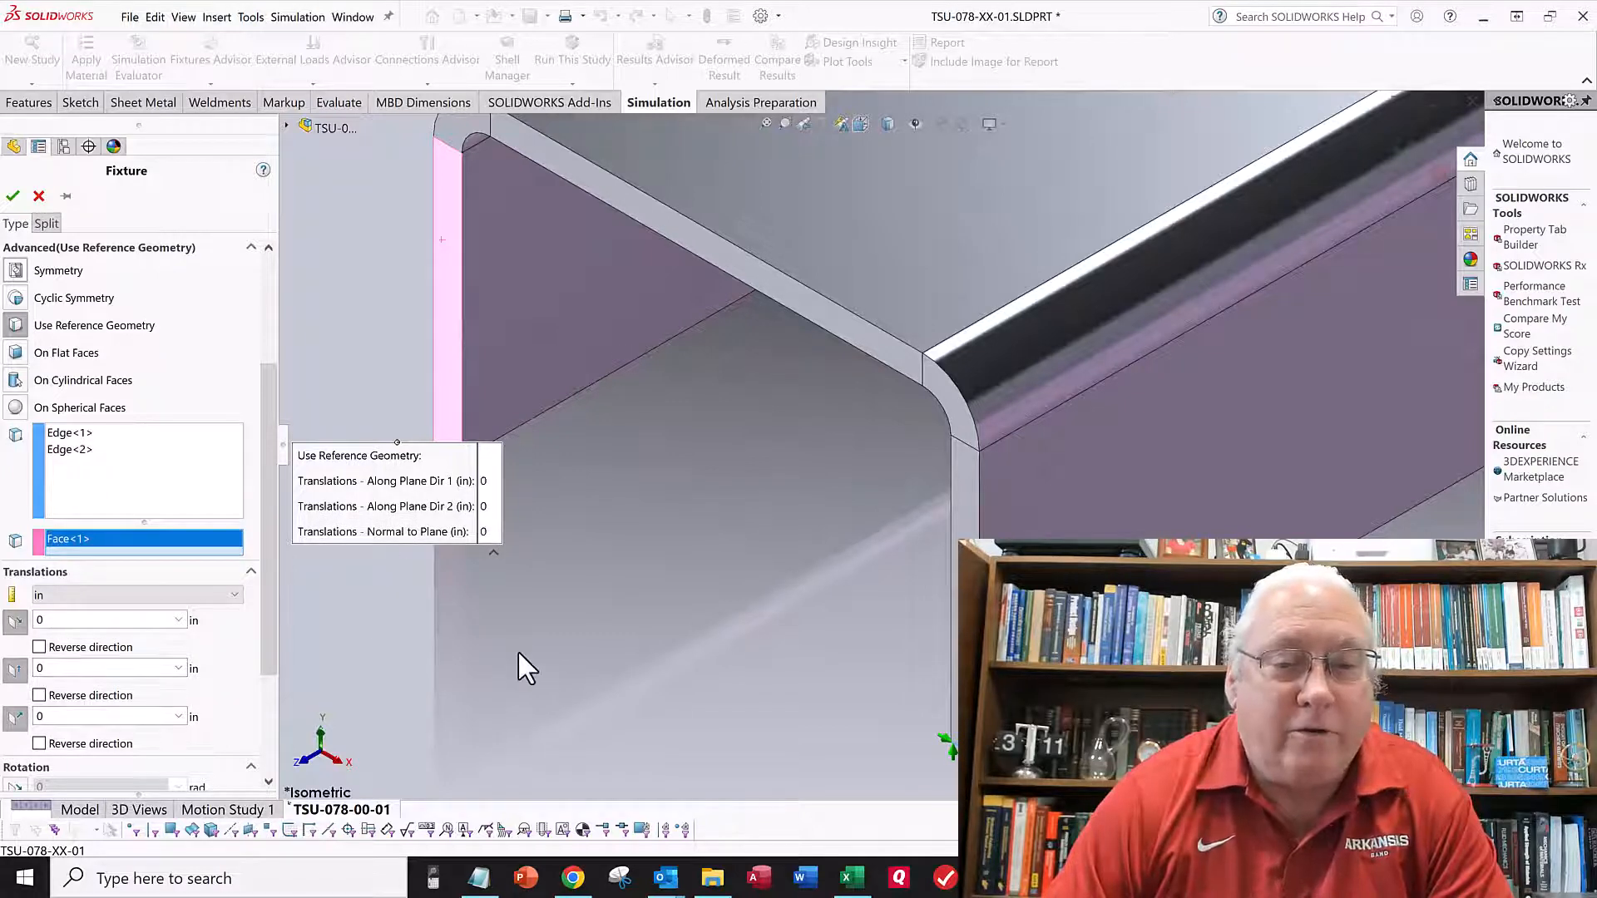
click(12, 197)
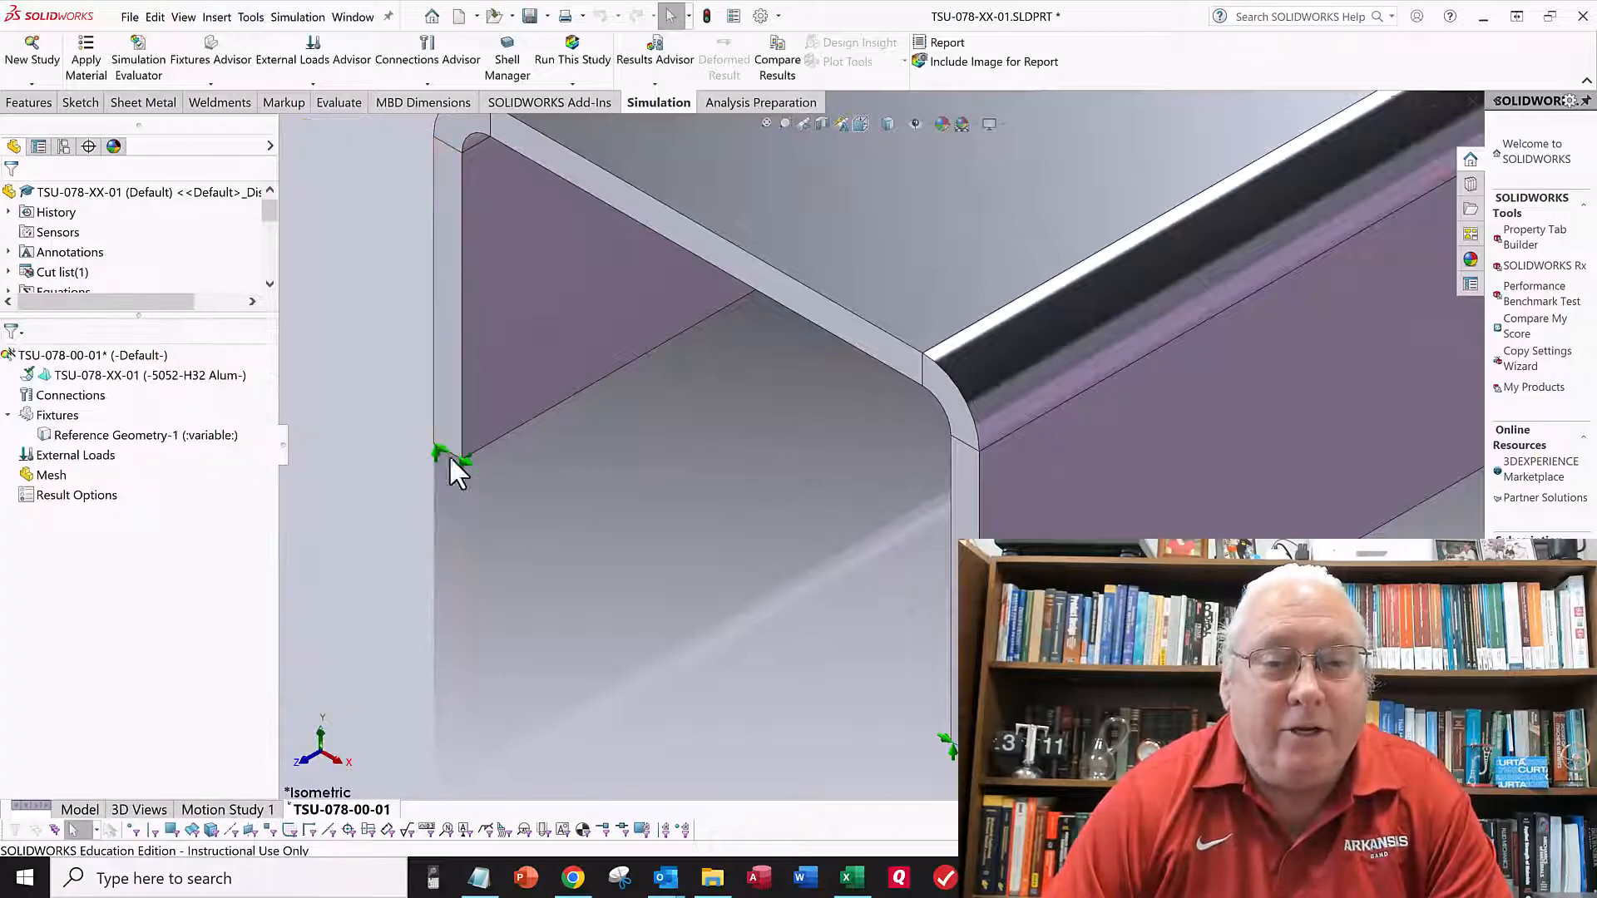
Start a fixed geometry fixture and select the short bottom edges of both side flanges at the channel's opposite end.
scroll(451, 458, down, 6)
scroll(610, 477, down, 6)
mouse_move(589, 413)
middle_down()
mouse_move(524, 264)
mouse_move(560, 313)
mouse_move(571, 423)
middle_up()
scroll(571, 423, up, 5)
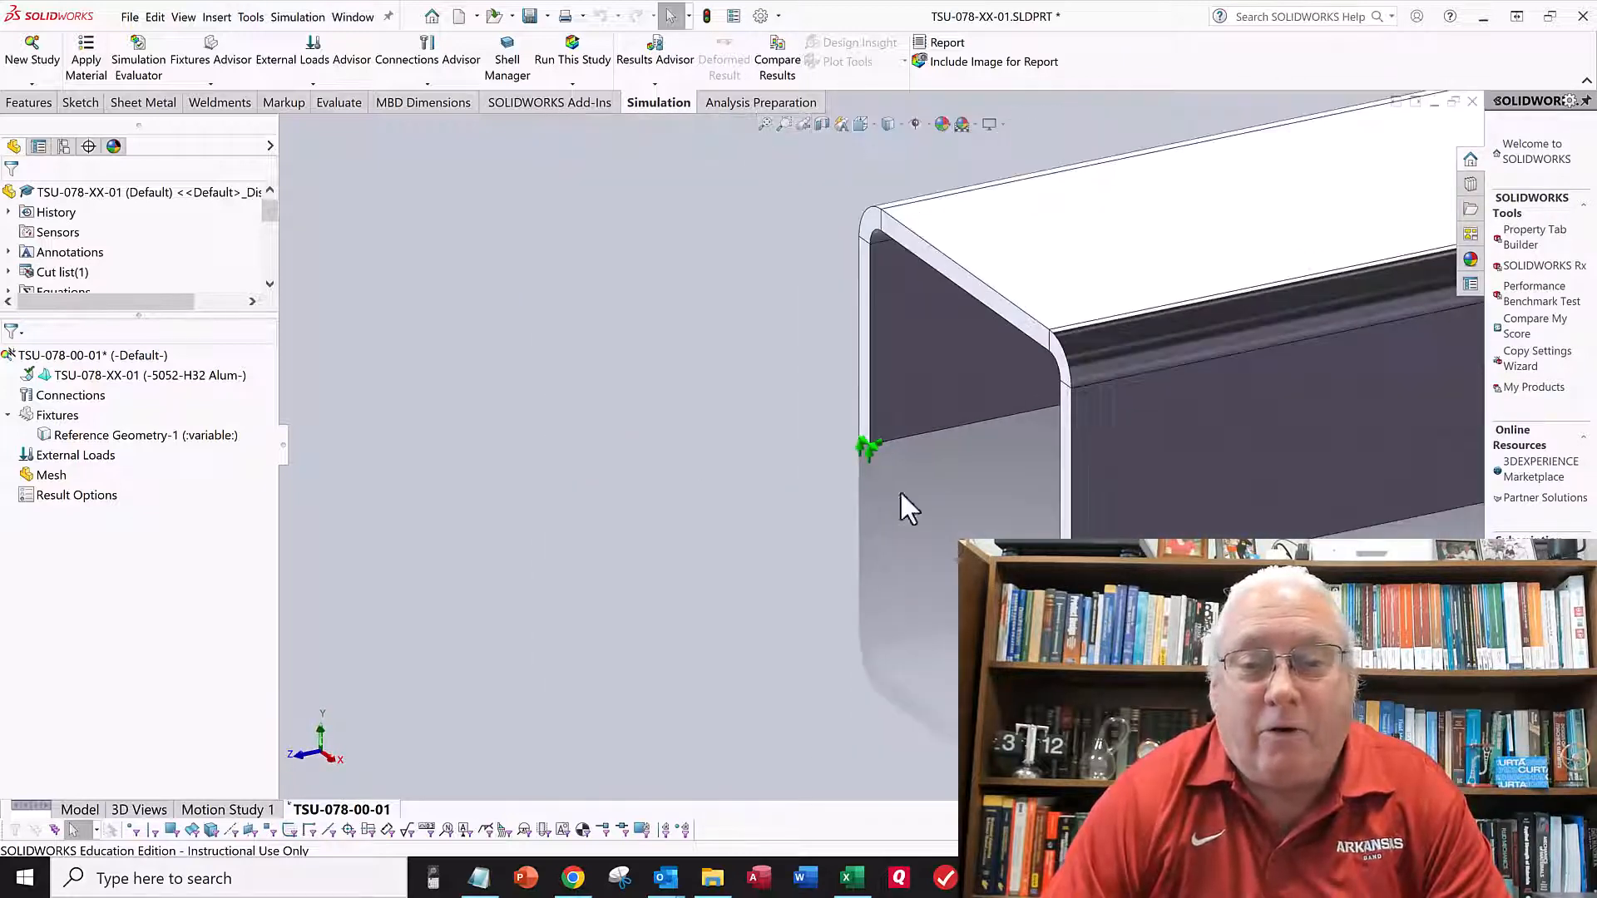
scroll(908, 504, up, 4)
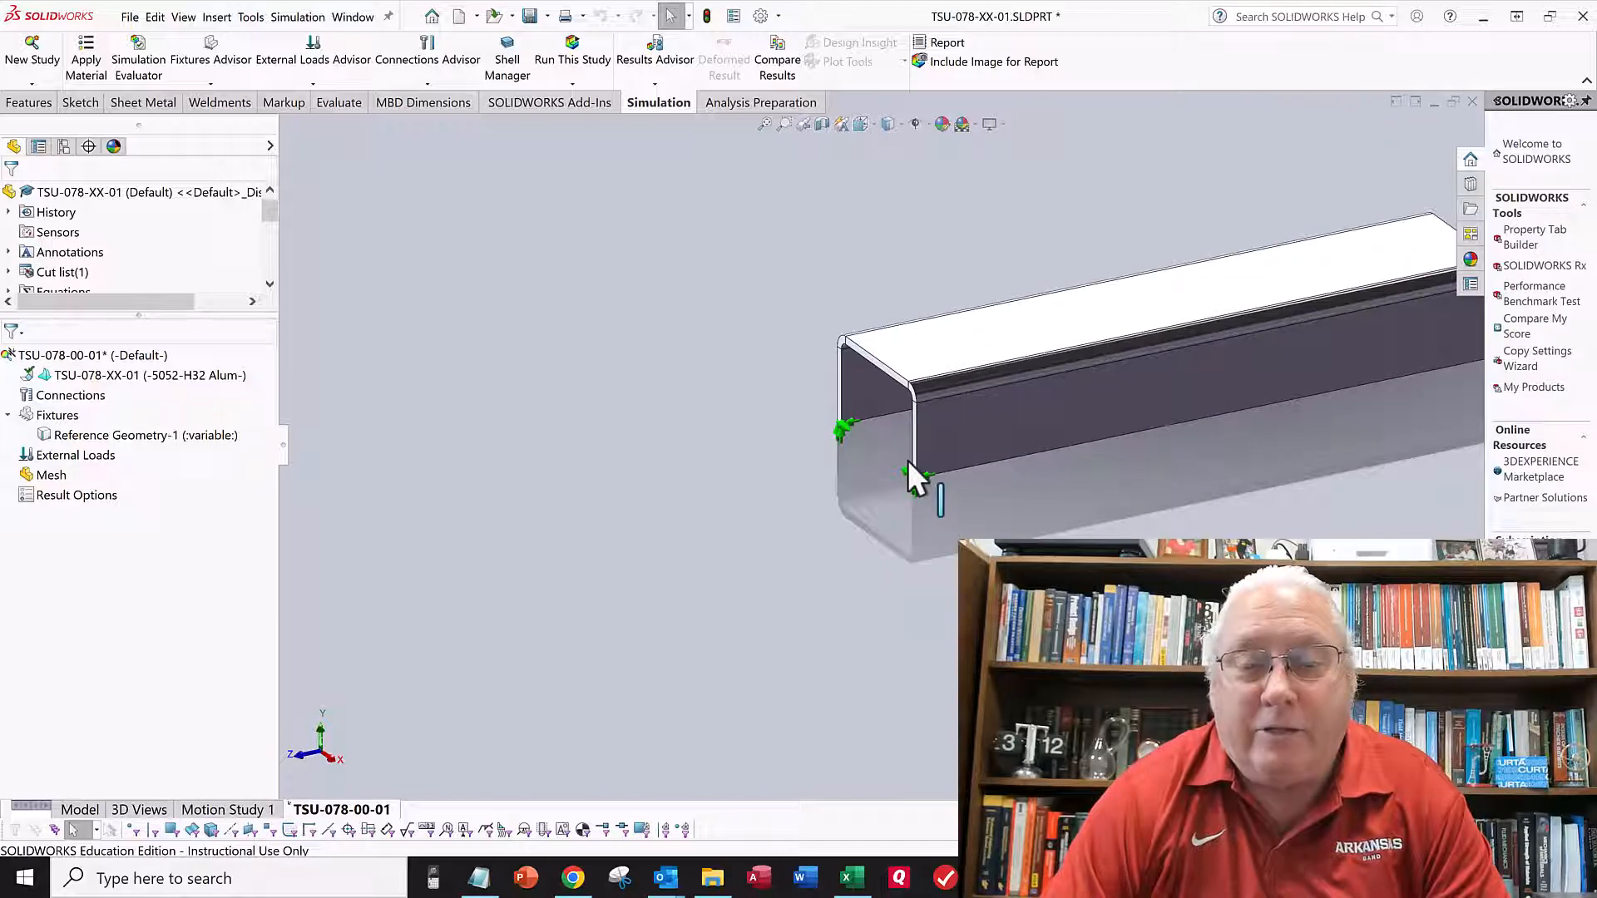
middle_drag(909, 471, 678, 431)
scroll(915, 468, up, 1)
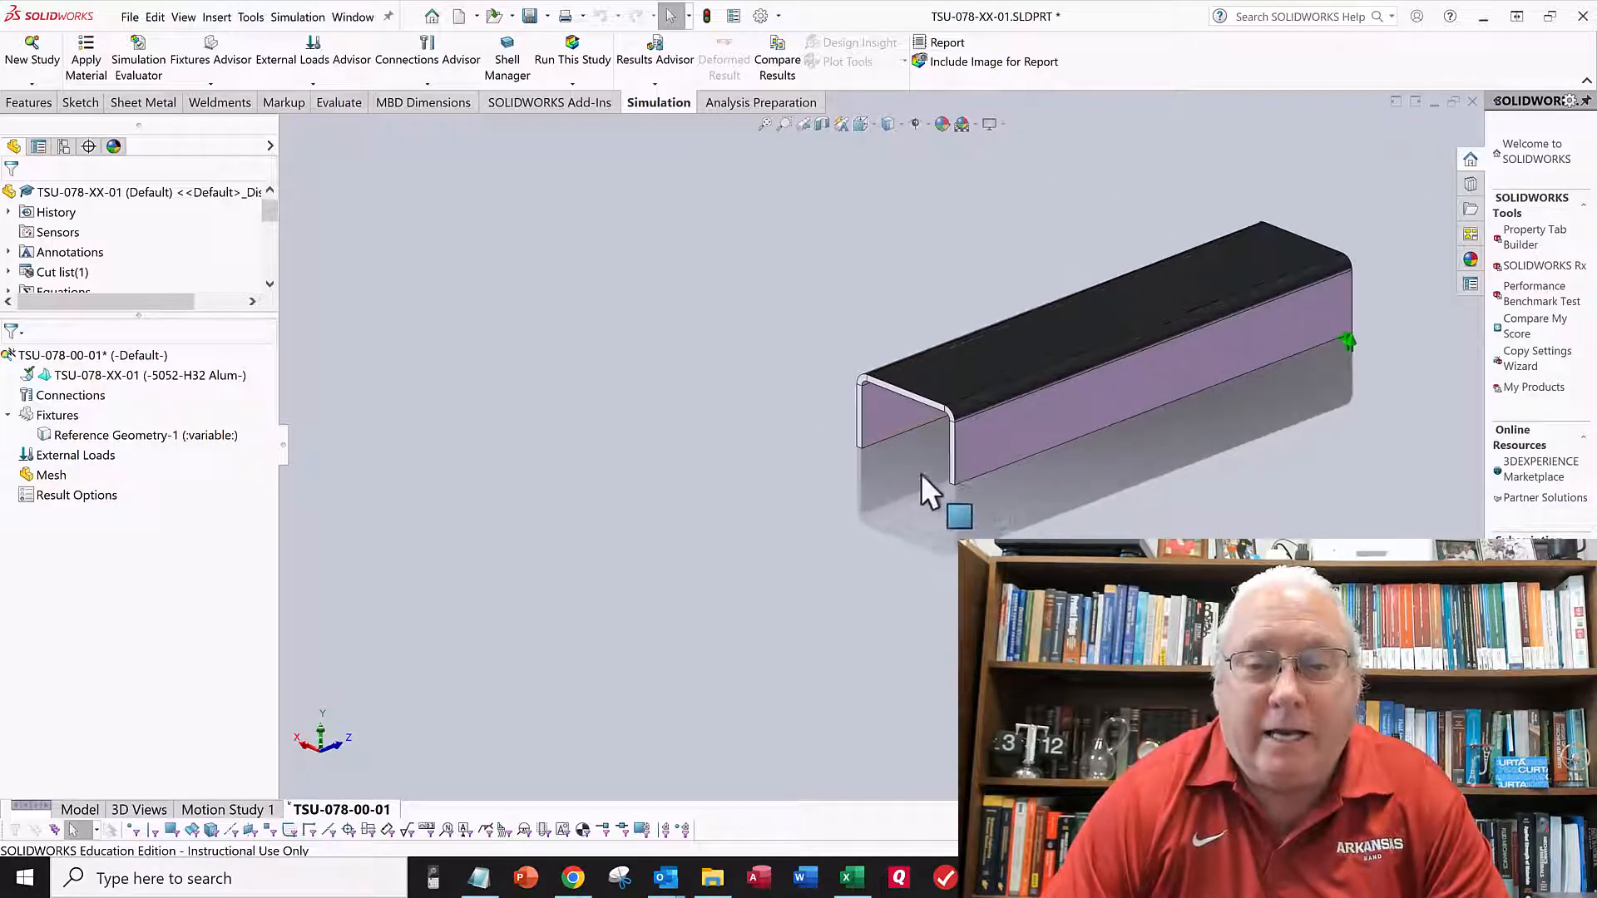
scroll(884, 449, down, 2)
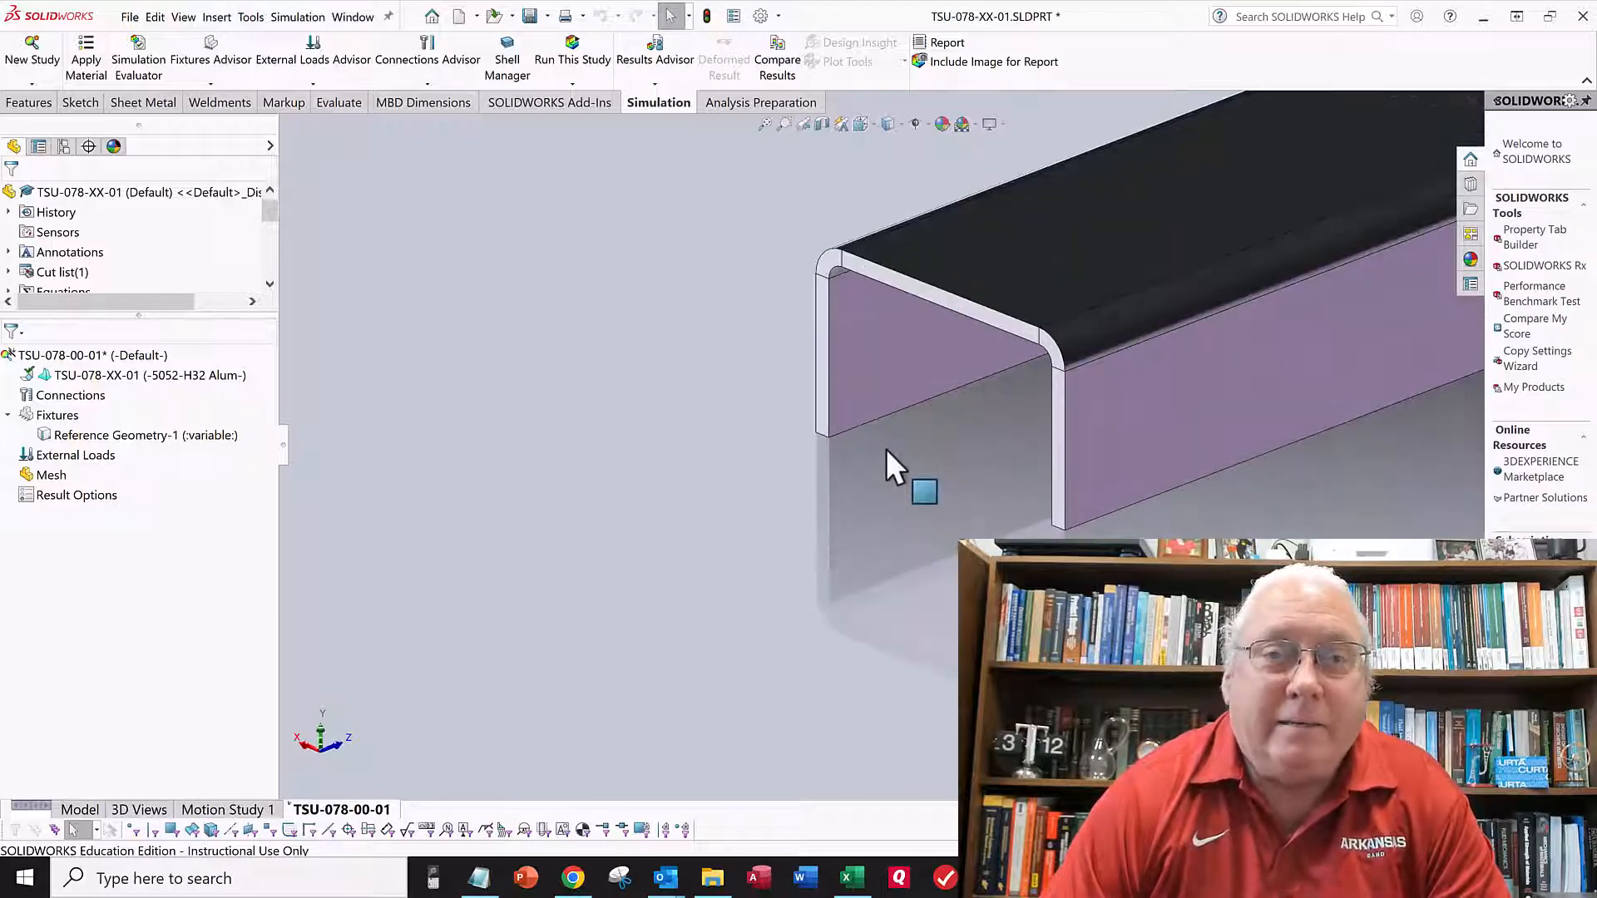
scroll(886, 448, down, 5)
scroll(886, 448, up, 1)
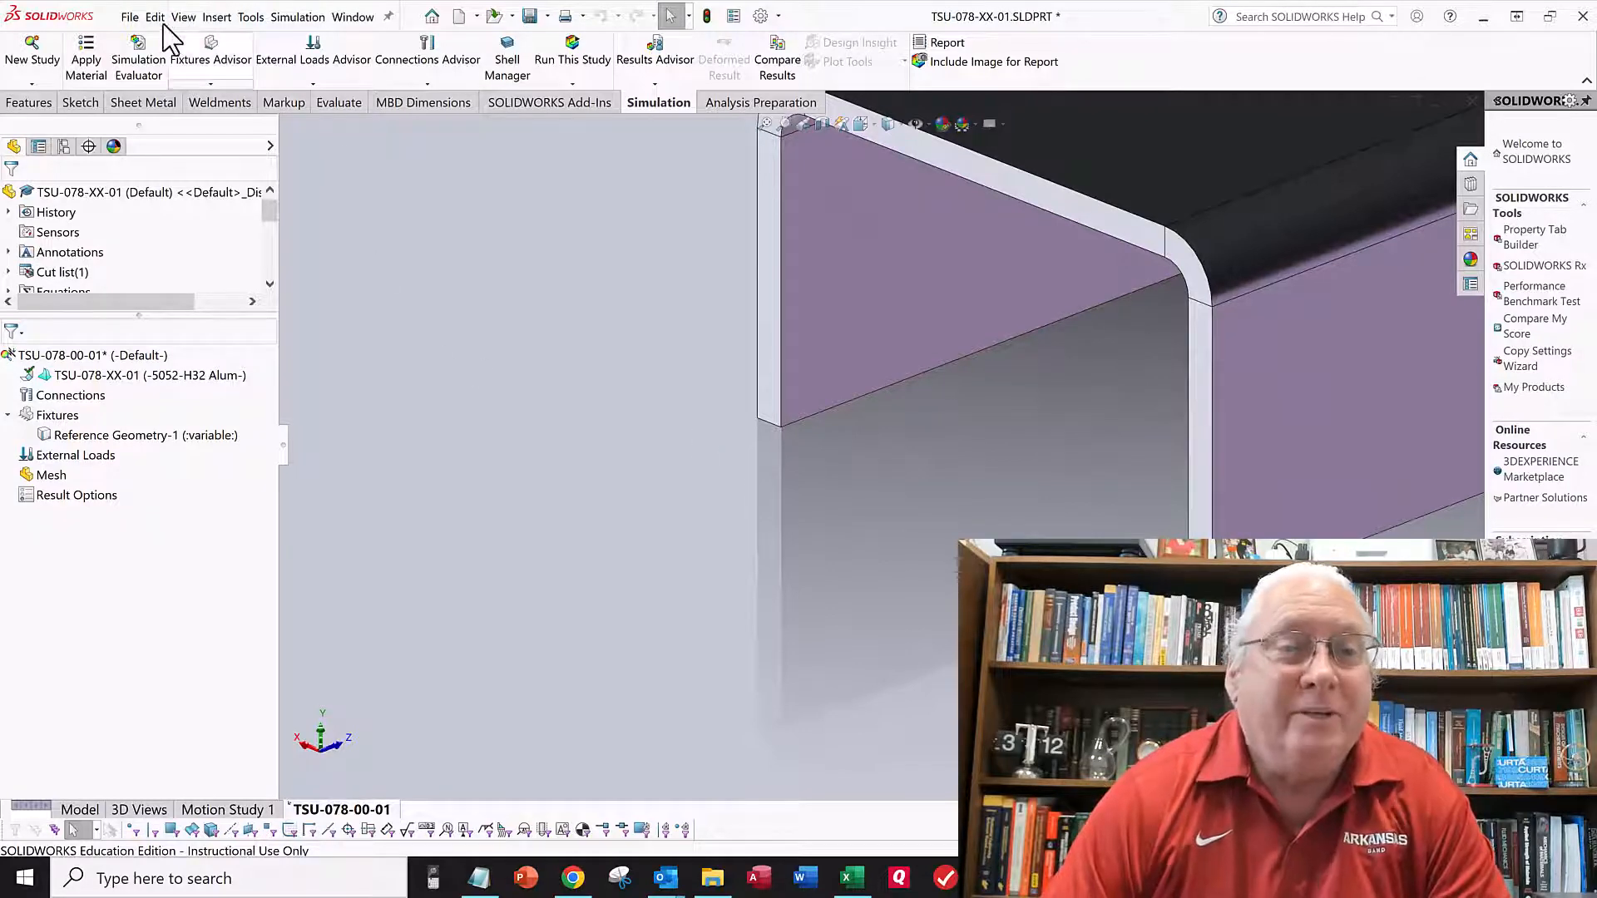
click(212, 84)
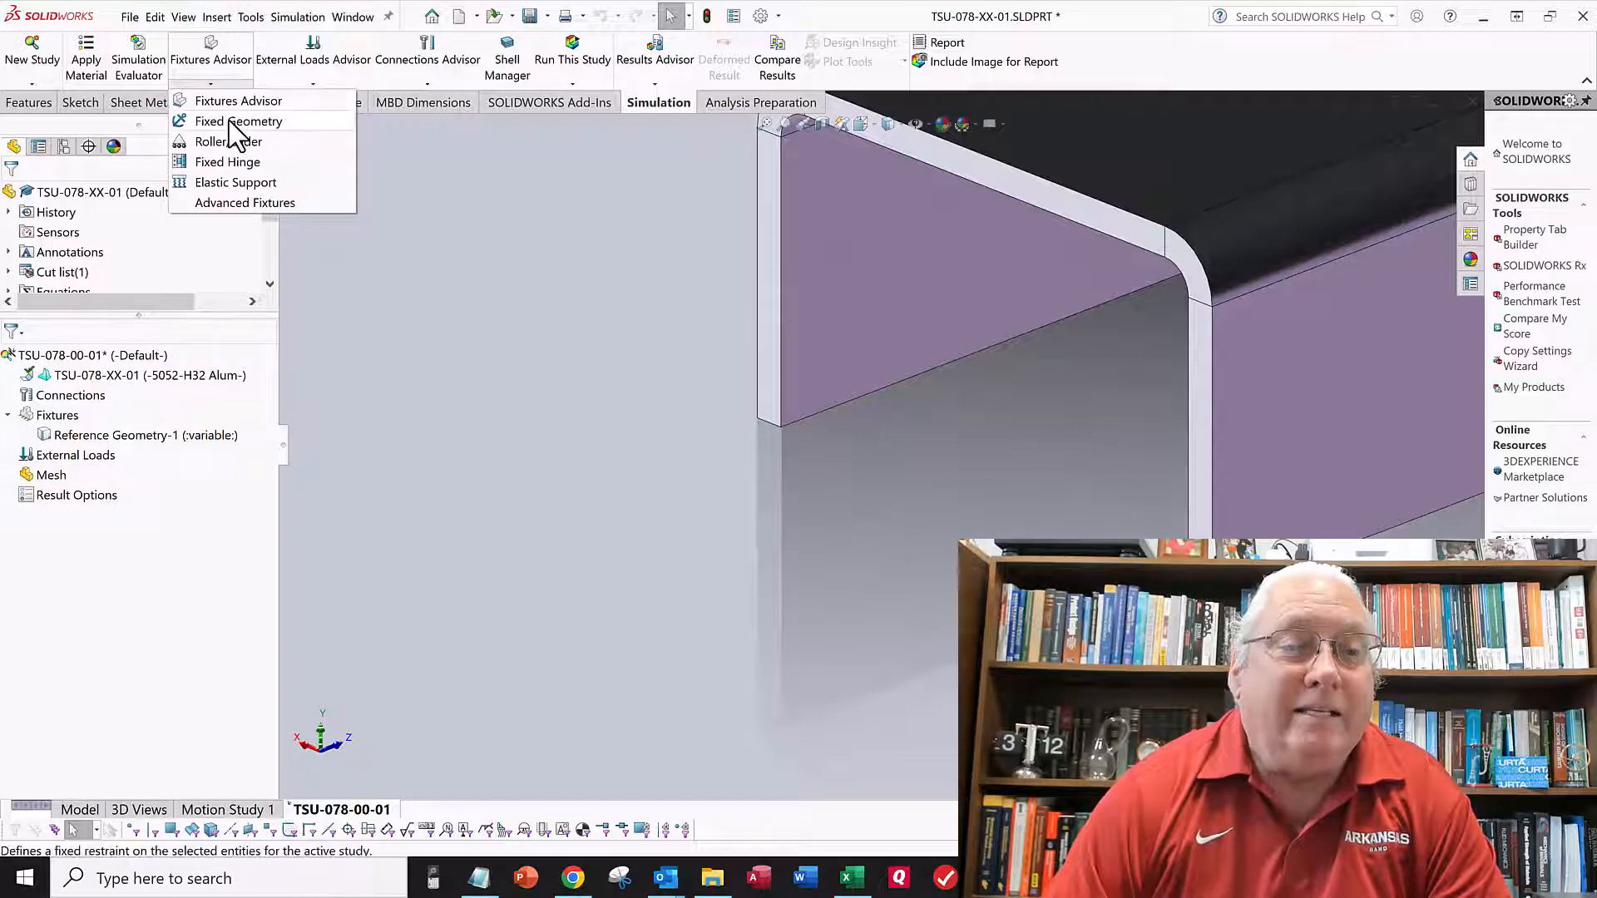
click(230, 121)
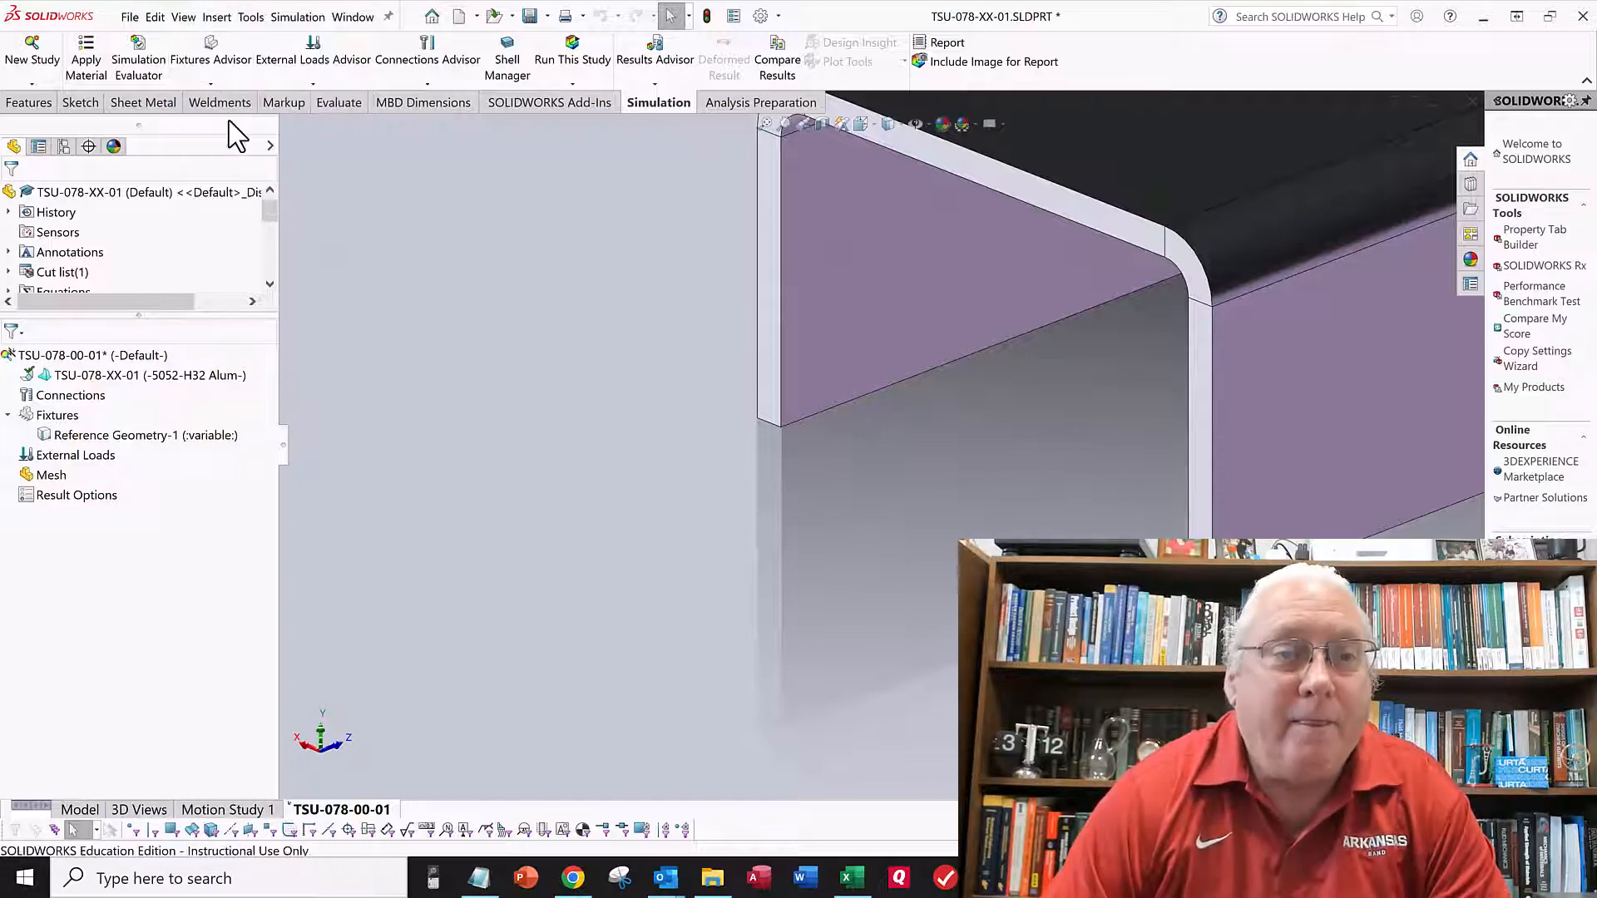
click(767, 422)
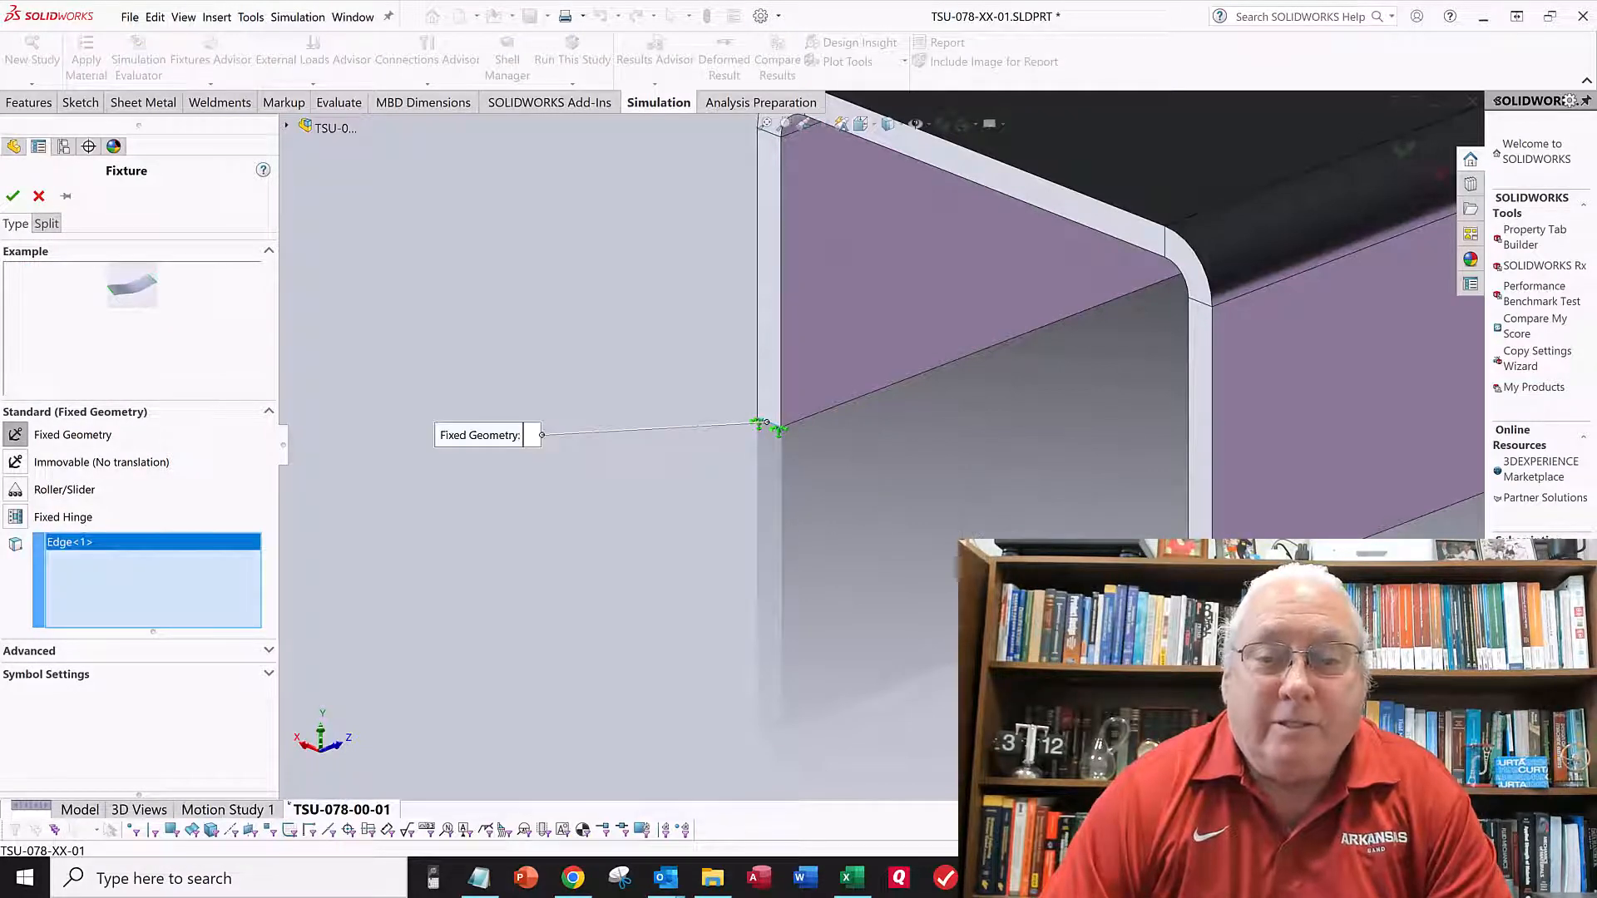
click(766, 422)
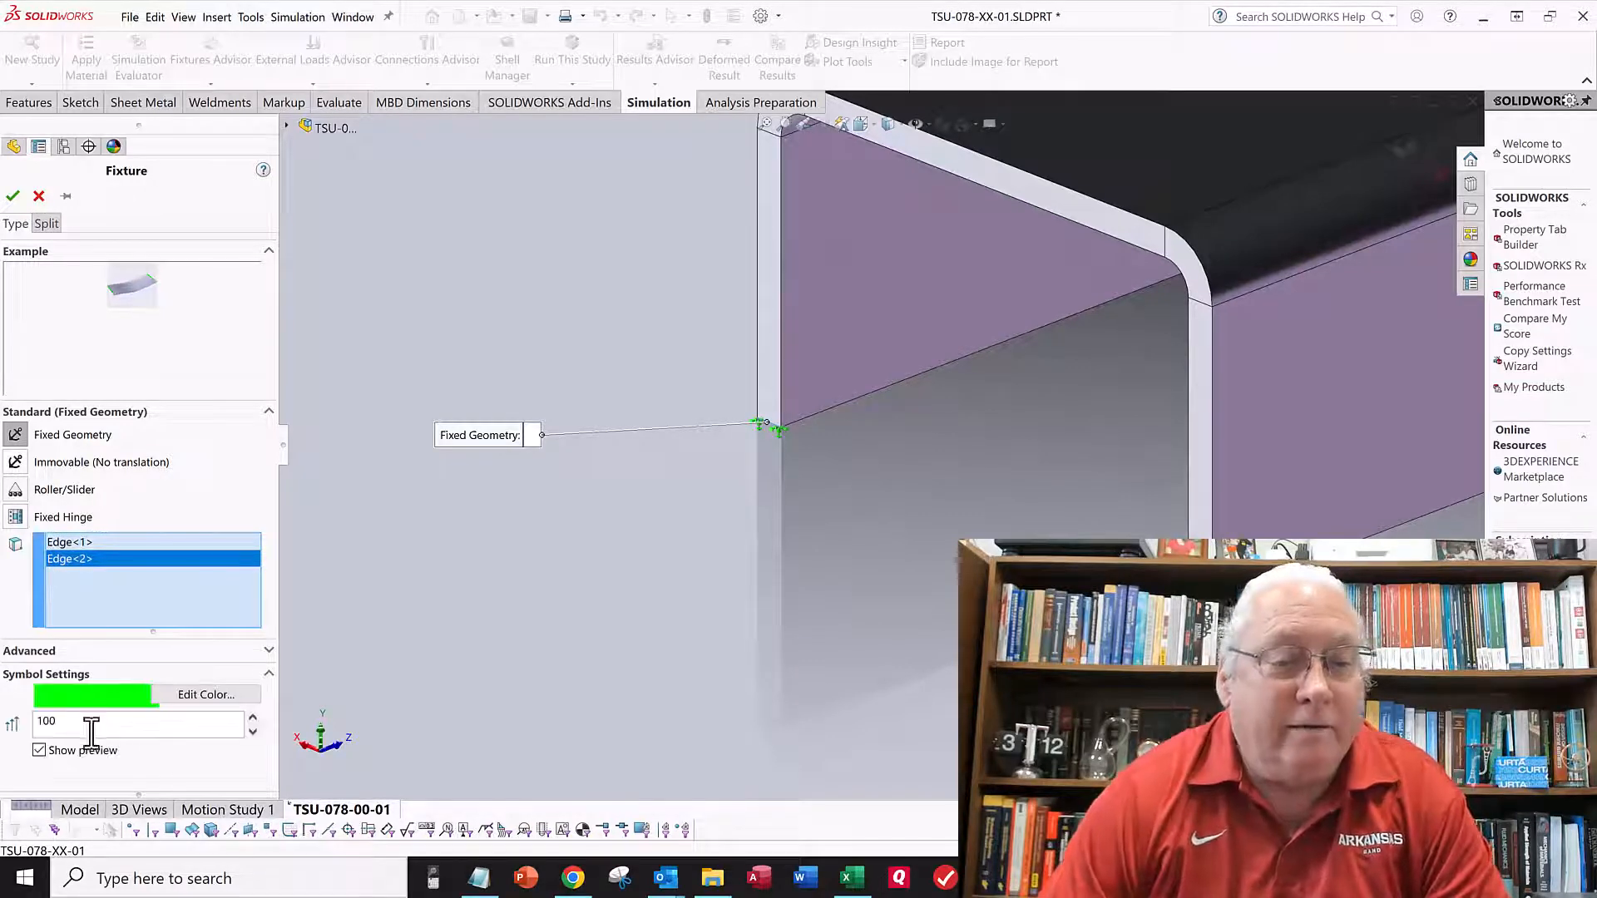
Set the symbol size to 200 and change the fixture to Use Reference Geometry, referencing the flange's thin end face.
drag(59, 724, 22, 727)
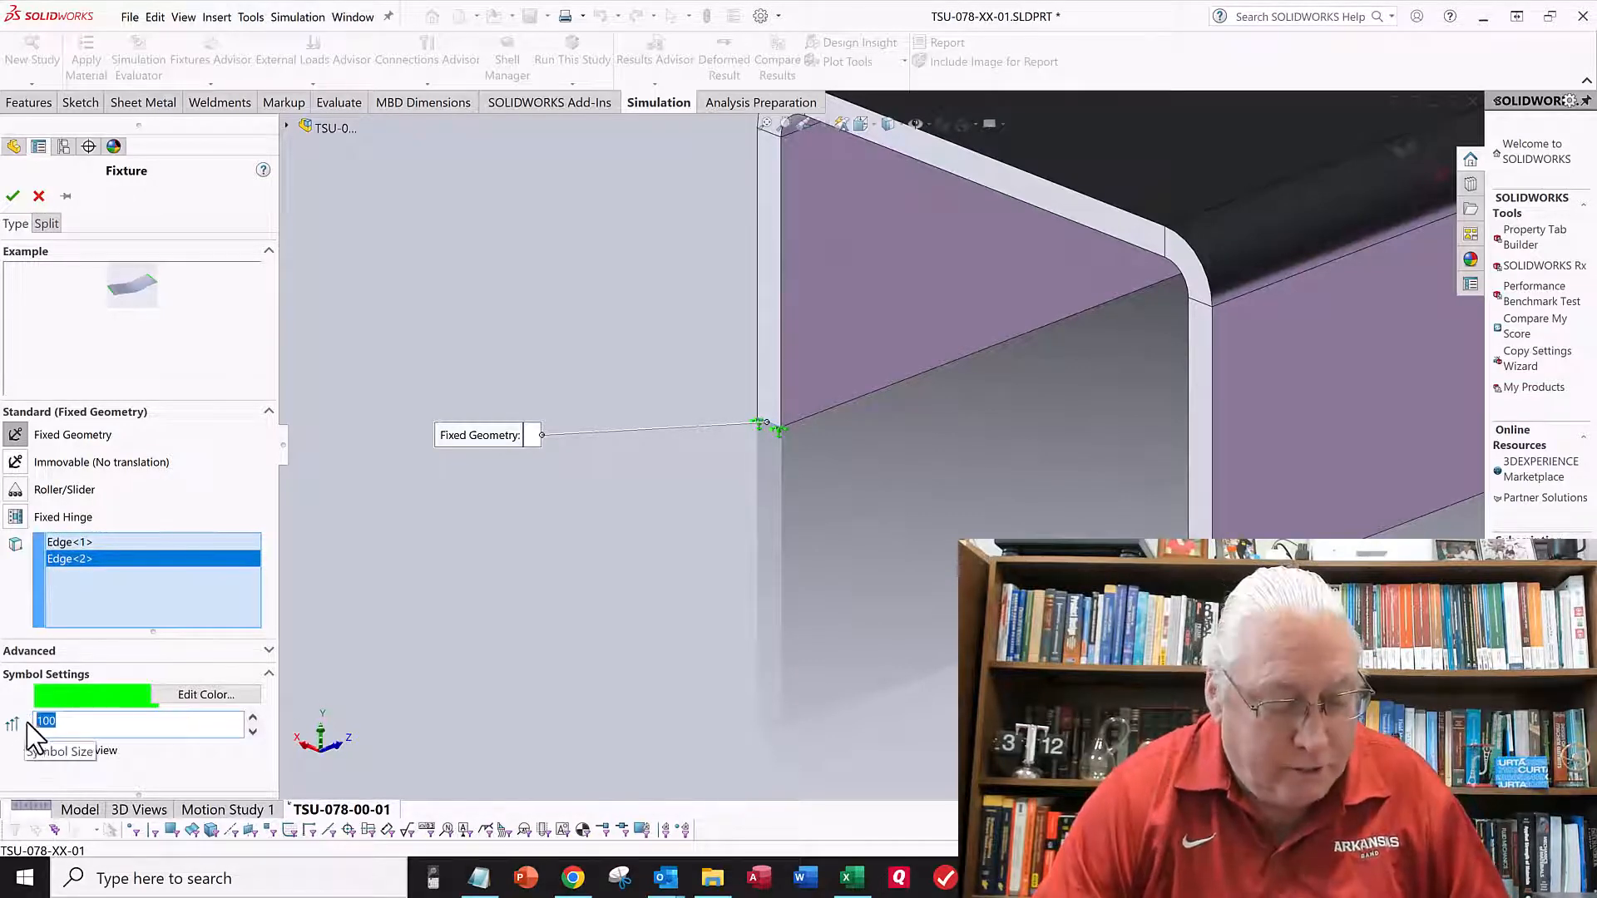
text(200)
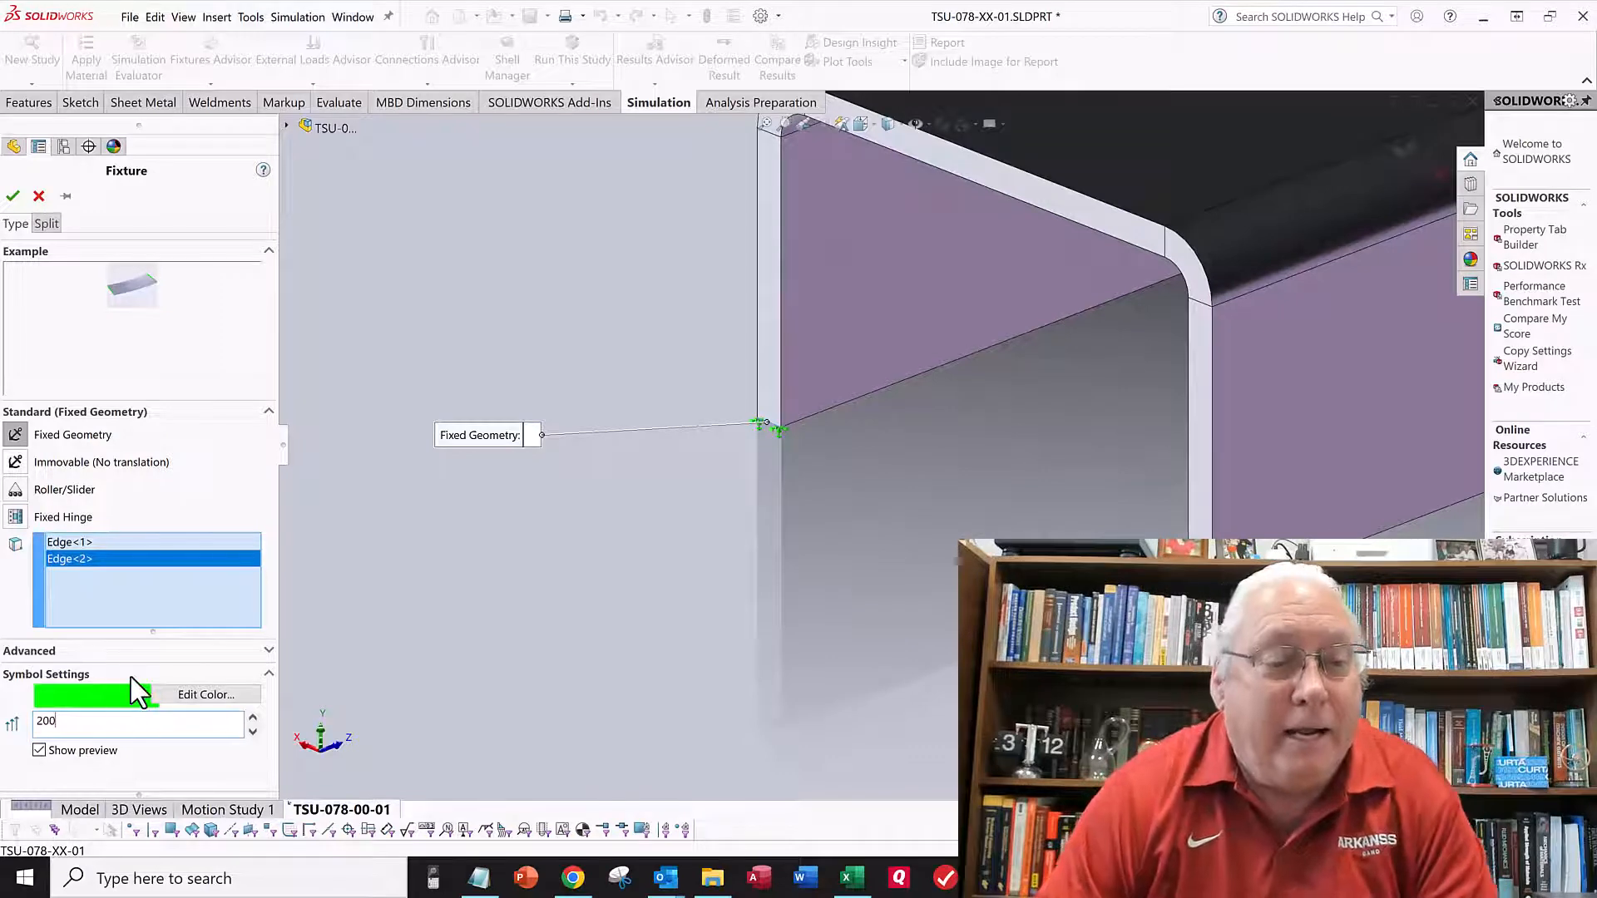
click(266, 650)
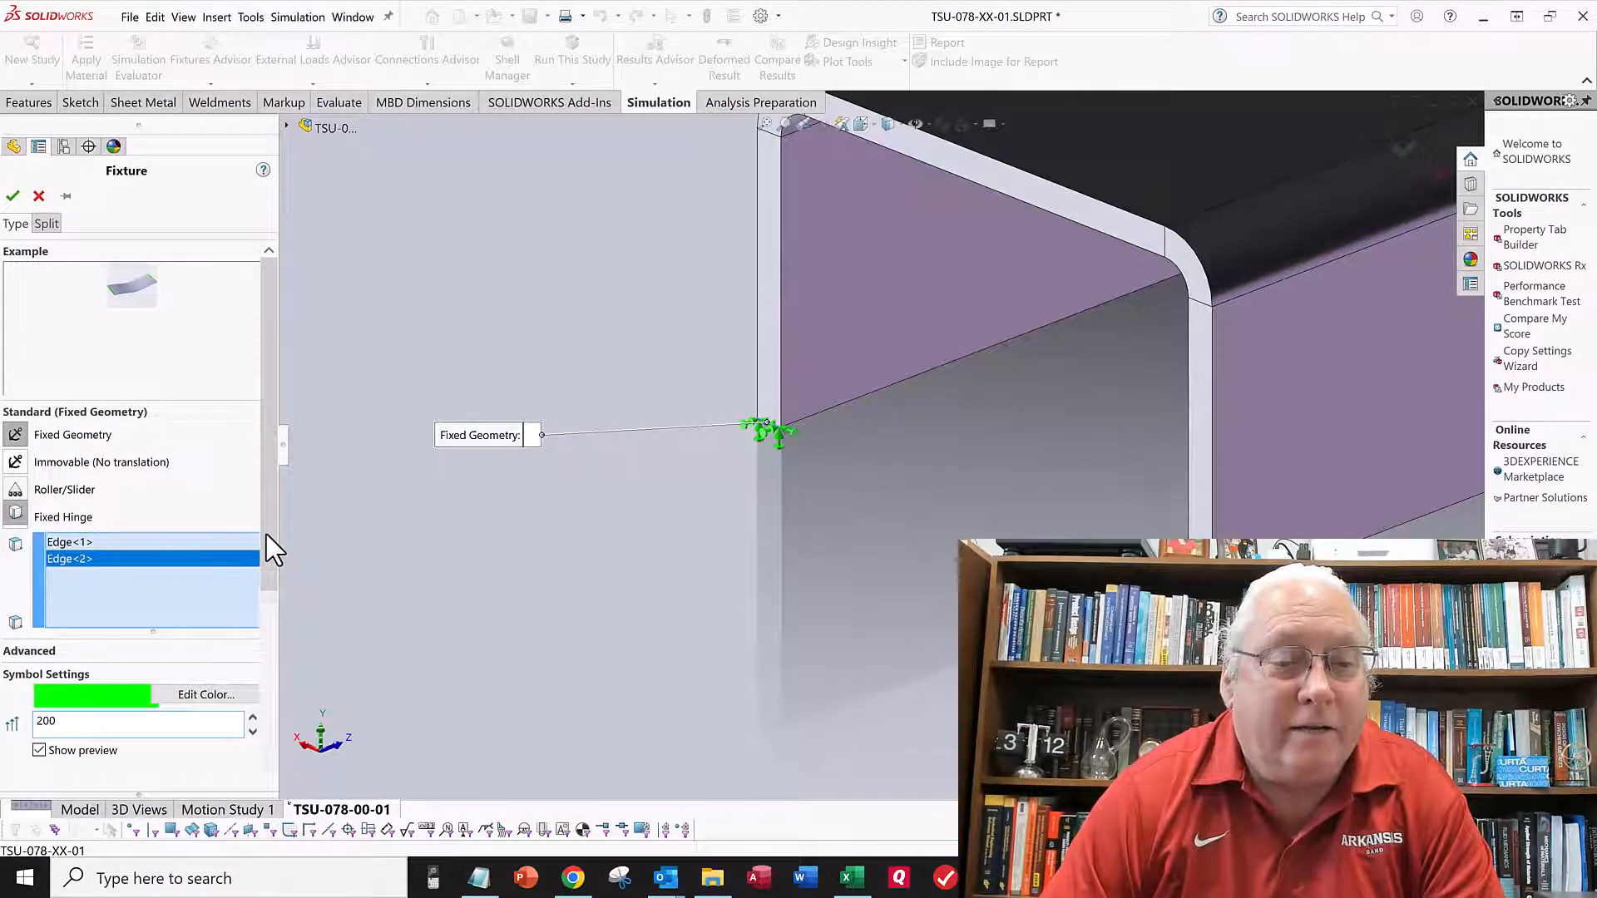
drag(266, 534, 268, 618)
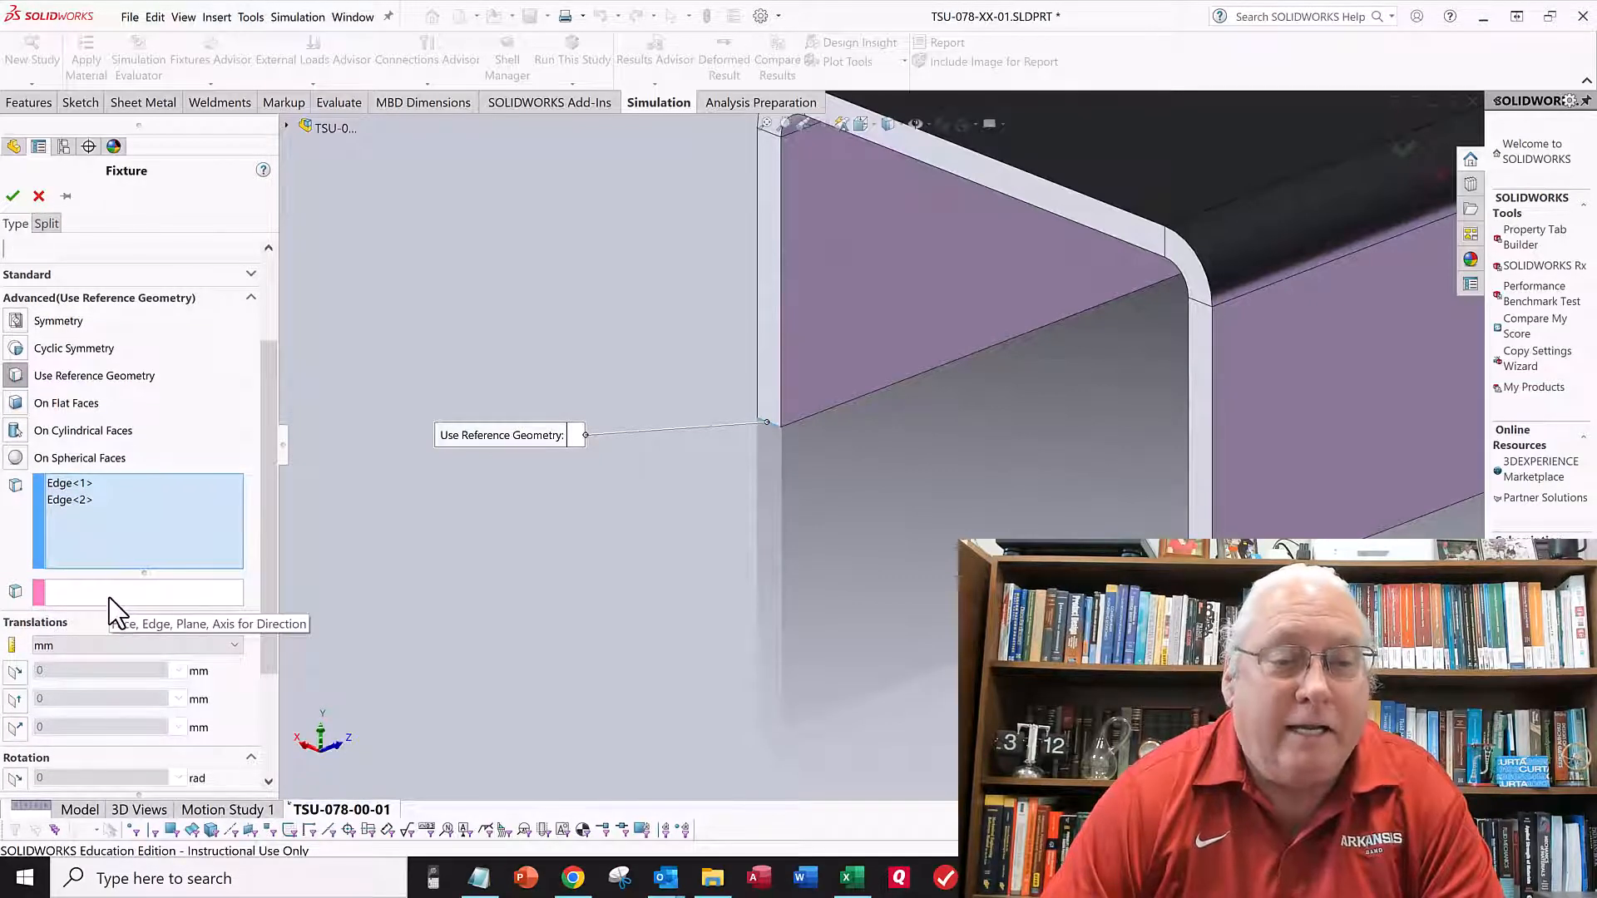
click(116, 593)
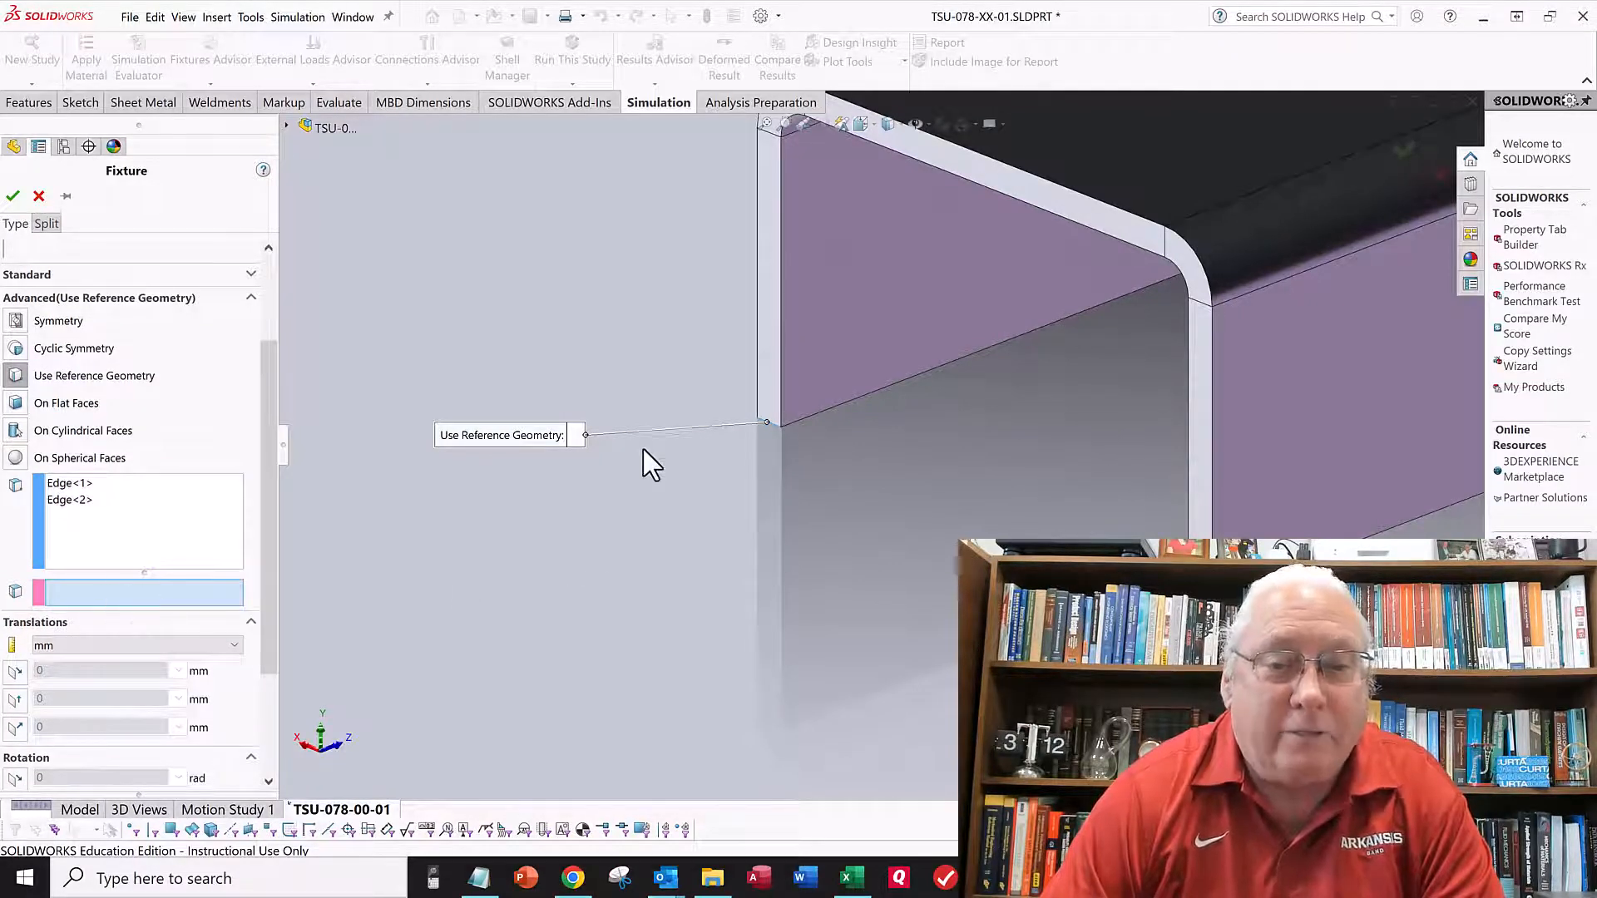
click(770, 371)
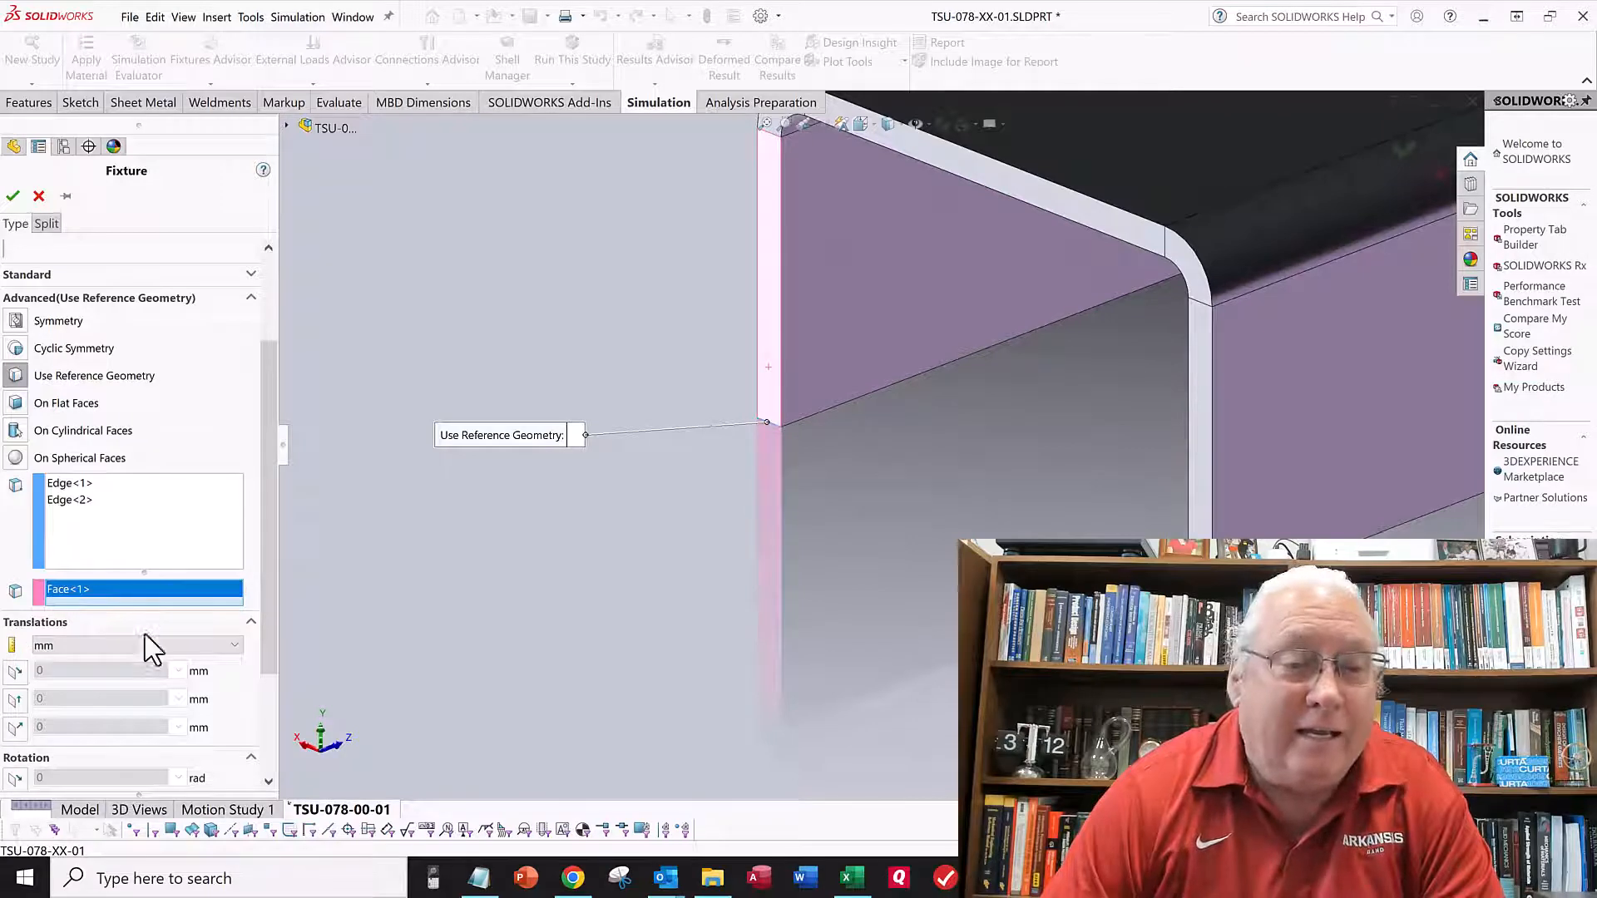
Set the translation units to inches, restrain Along Plane Dir 1 and Dir 2 at 0 in, and accept the fixture.
scroll(45, 708, up, 3)
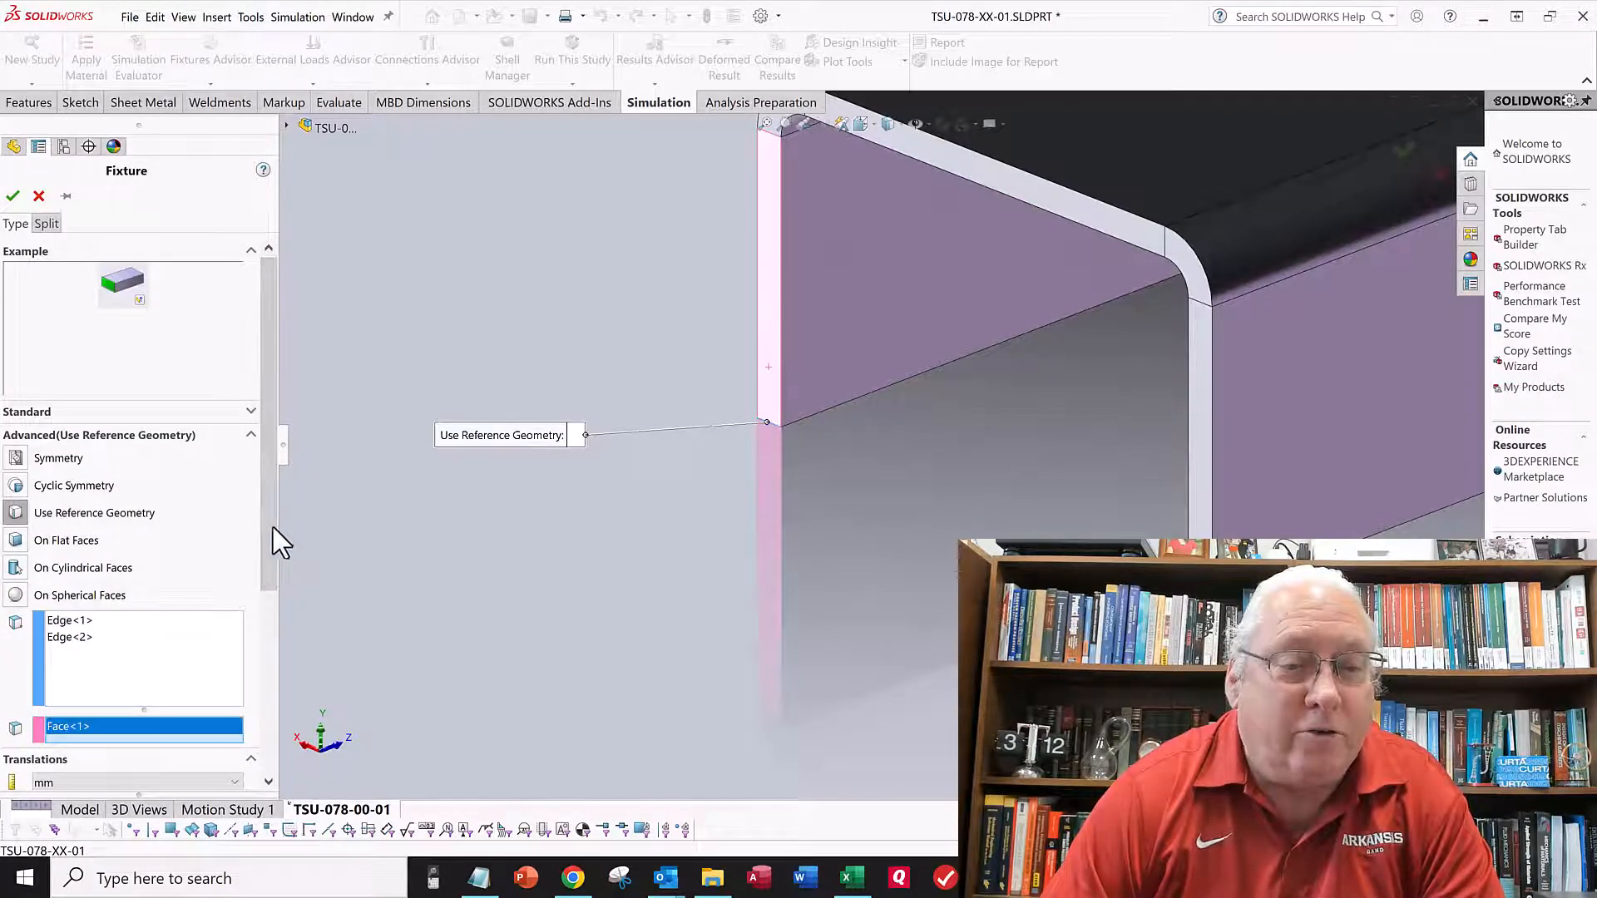
scroll(267, 695, down, 5)
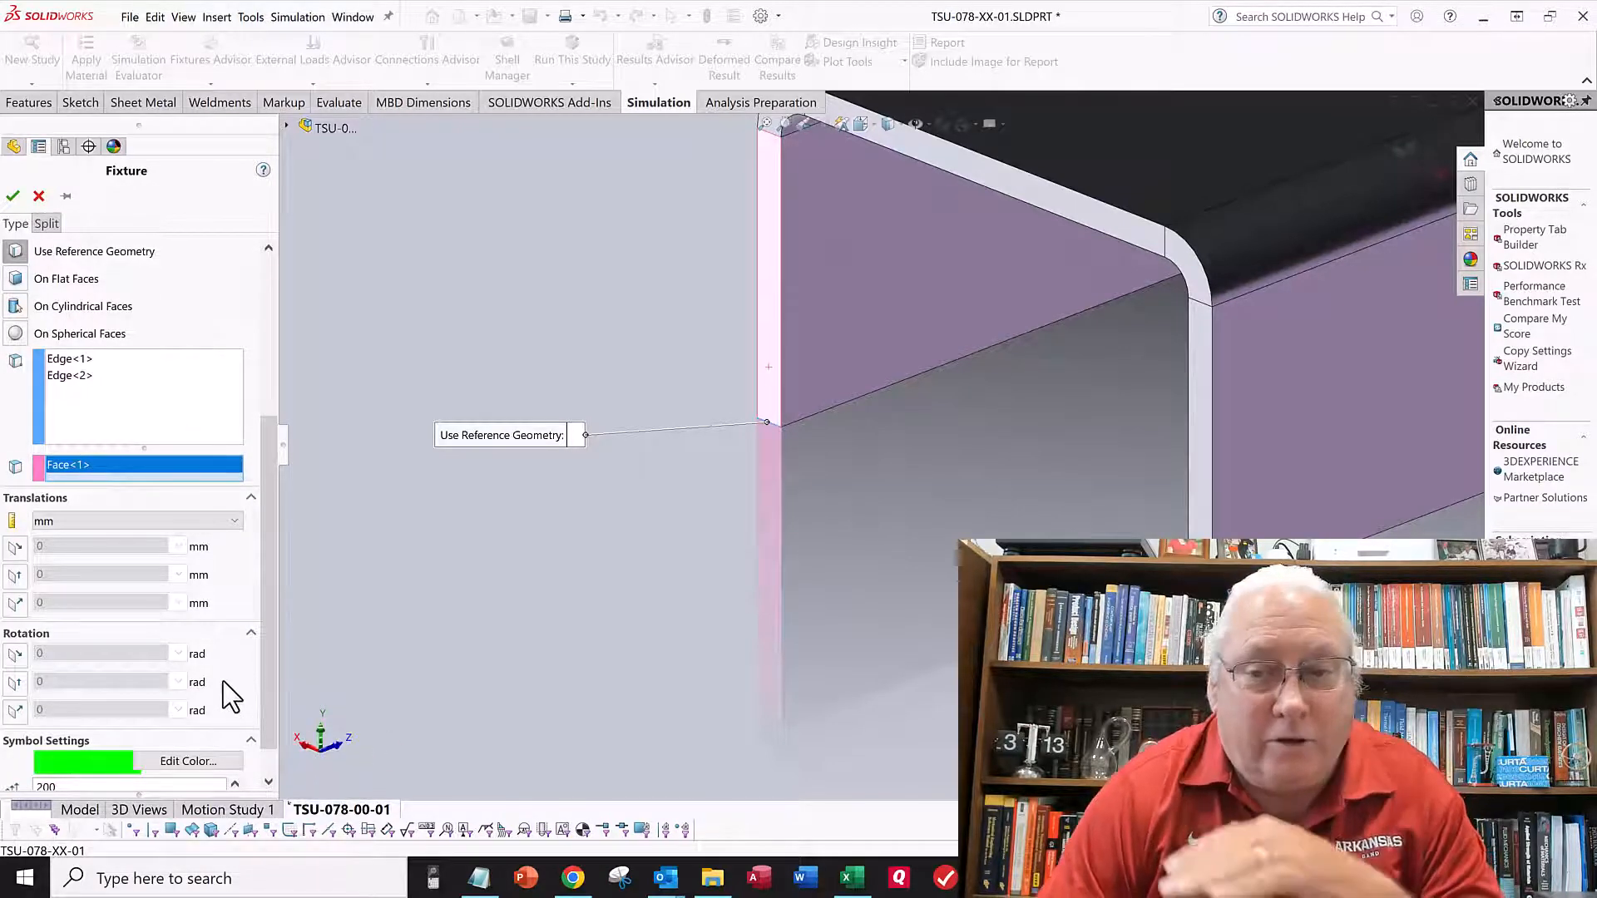
click(52, 522)
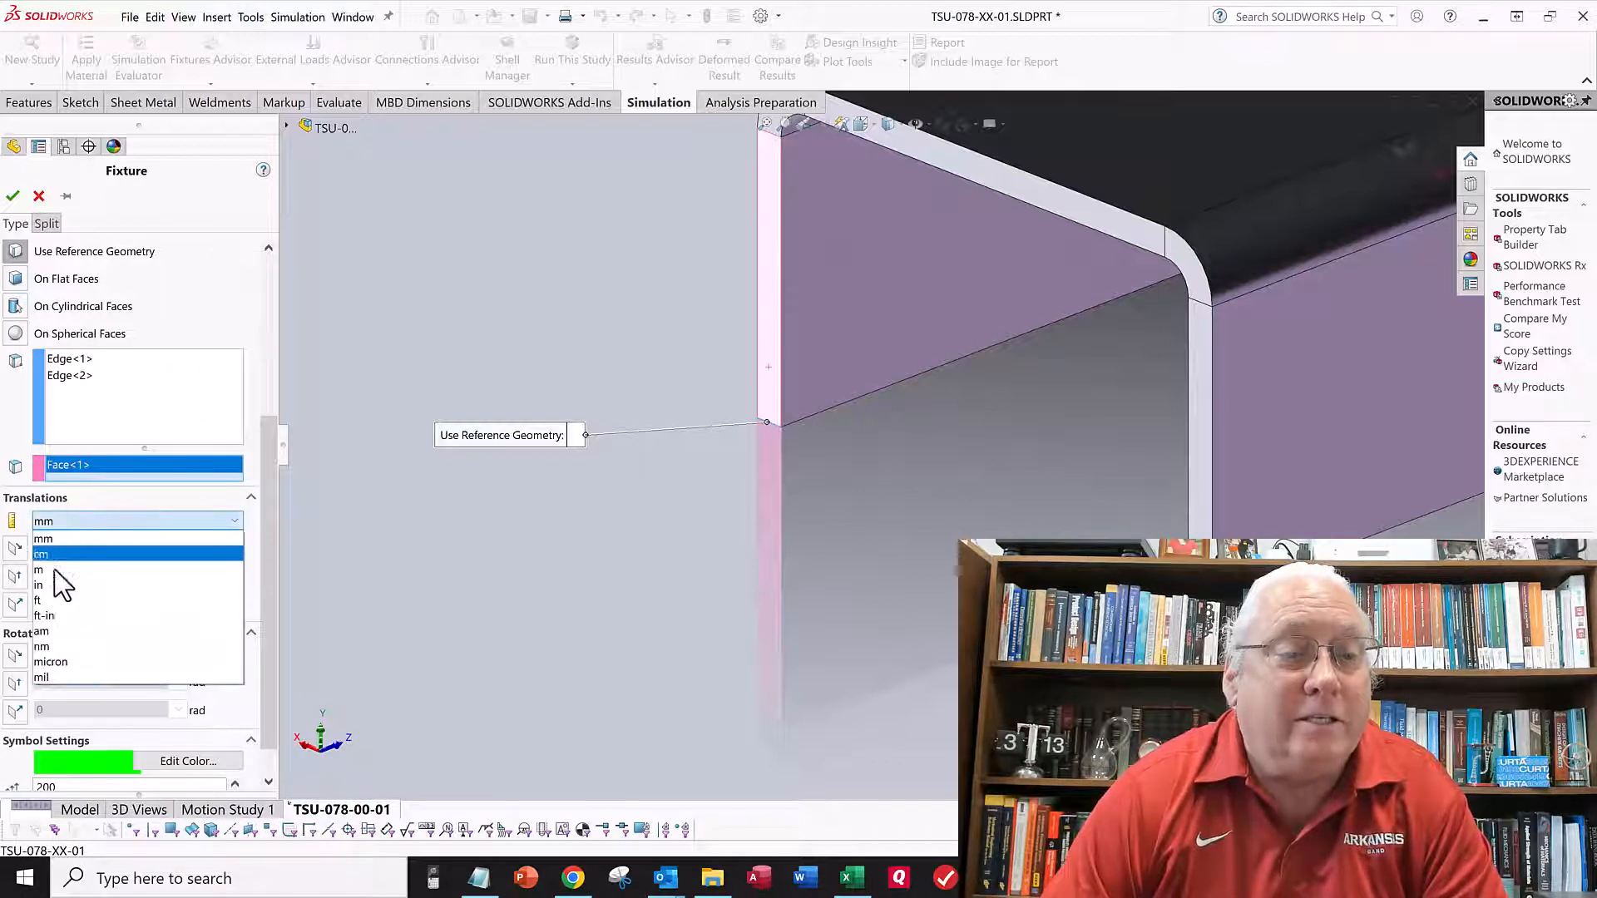
click(57, 587)
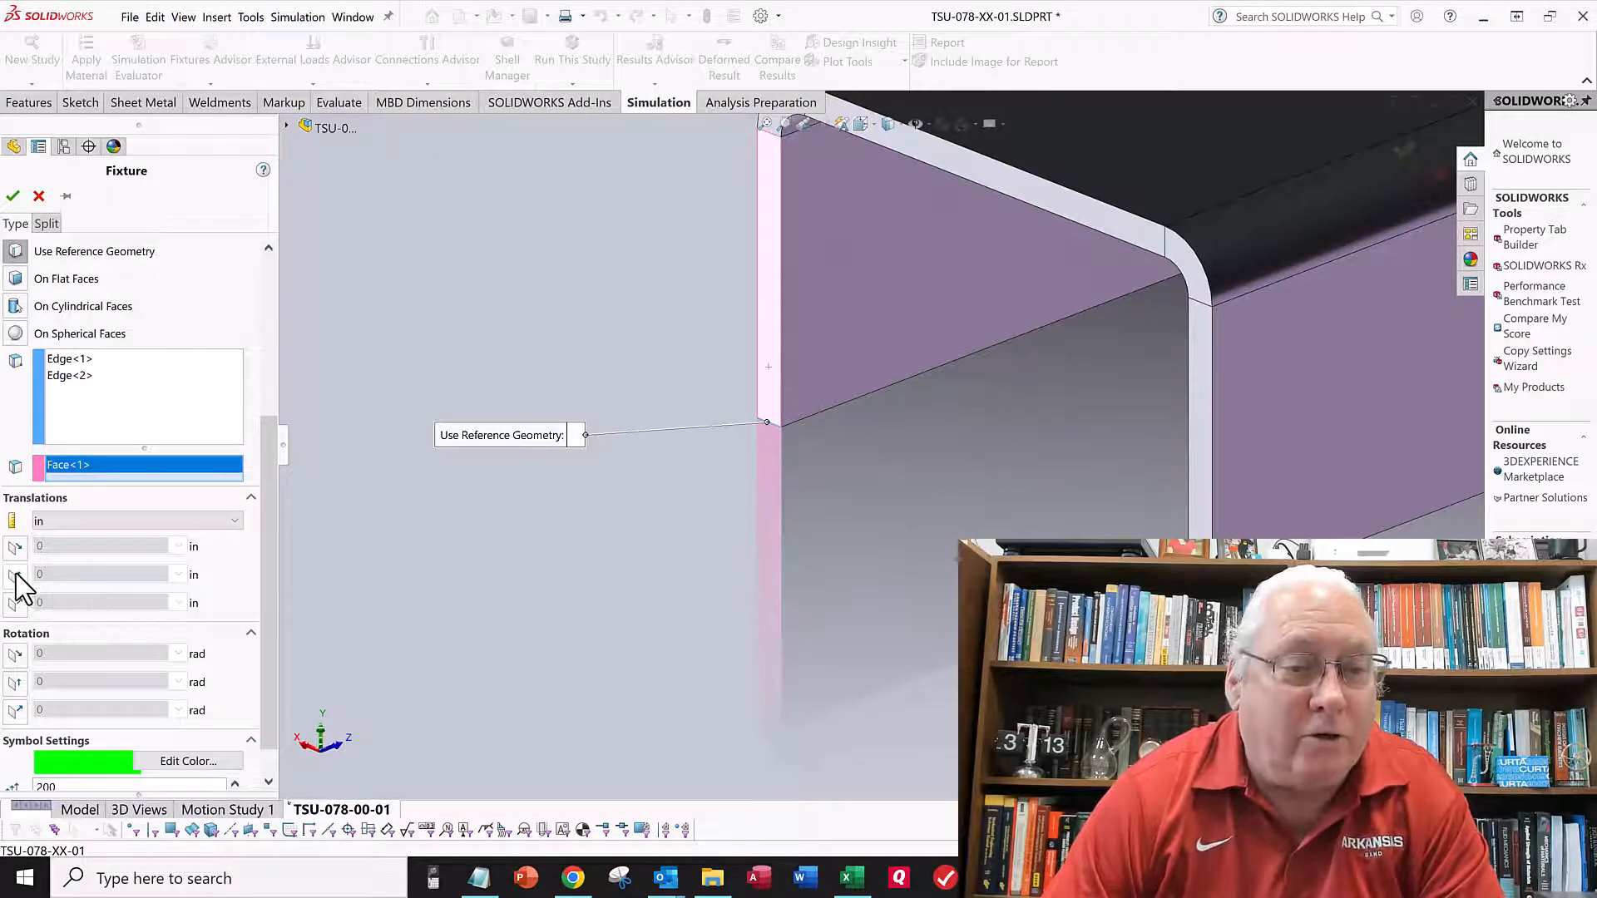
click(16, 574)
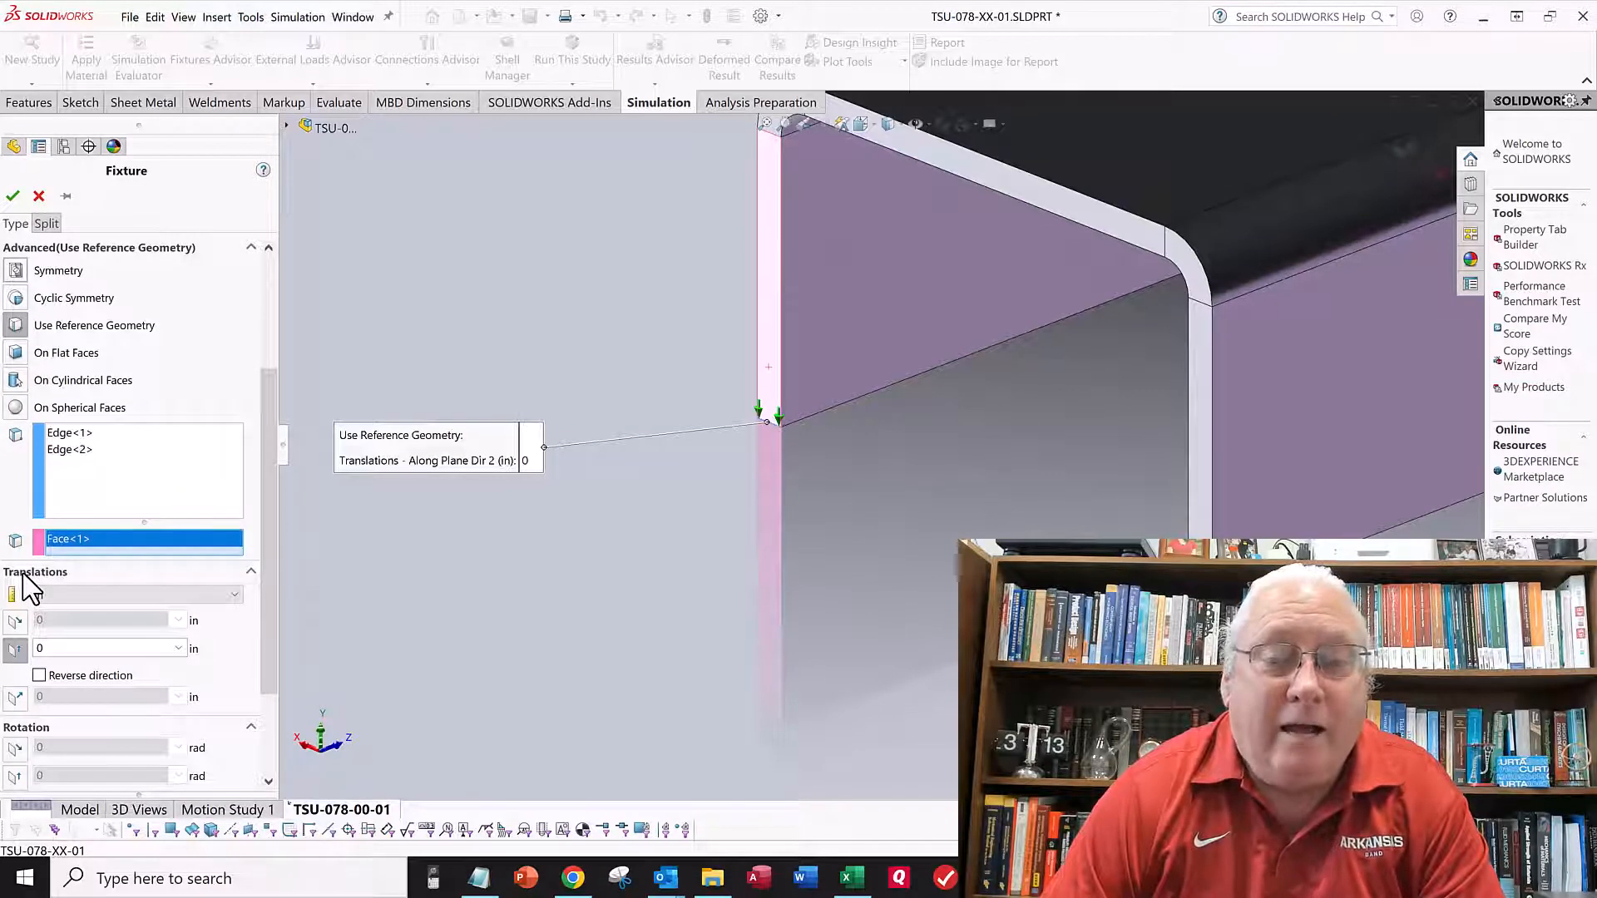
click(16, 632)
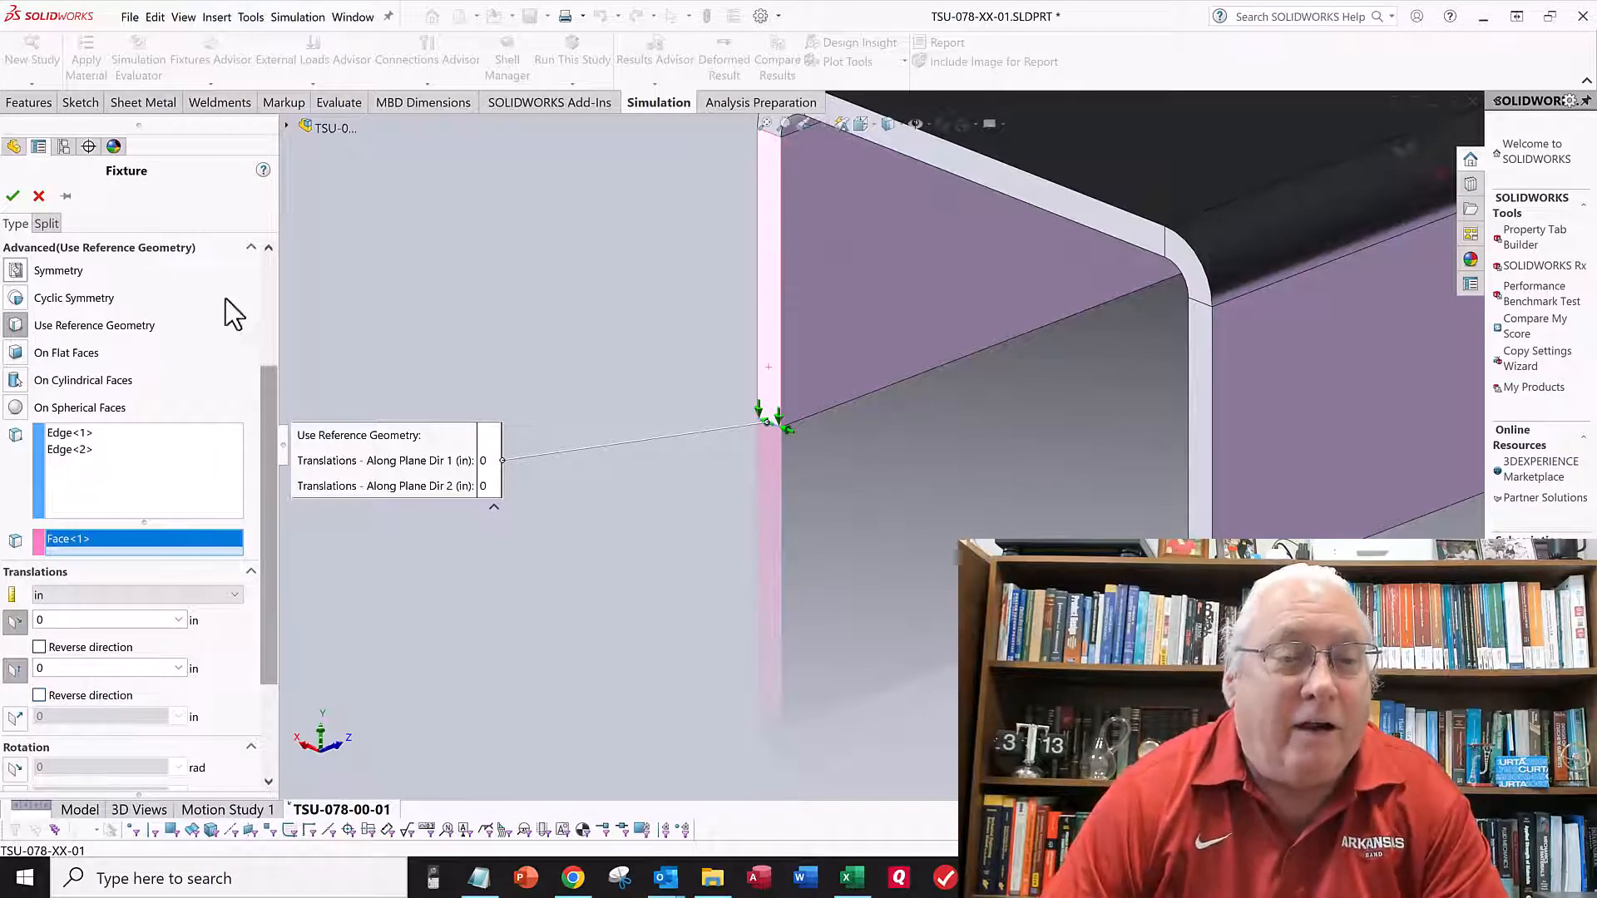
click(14, 197)
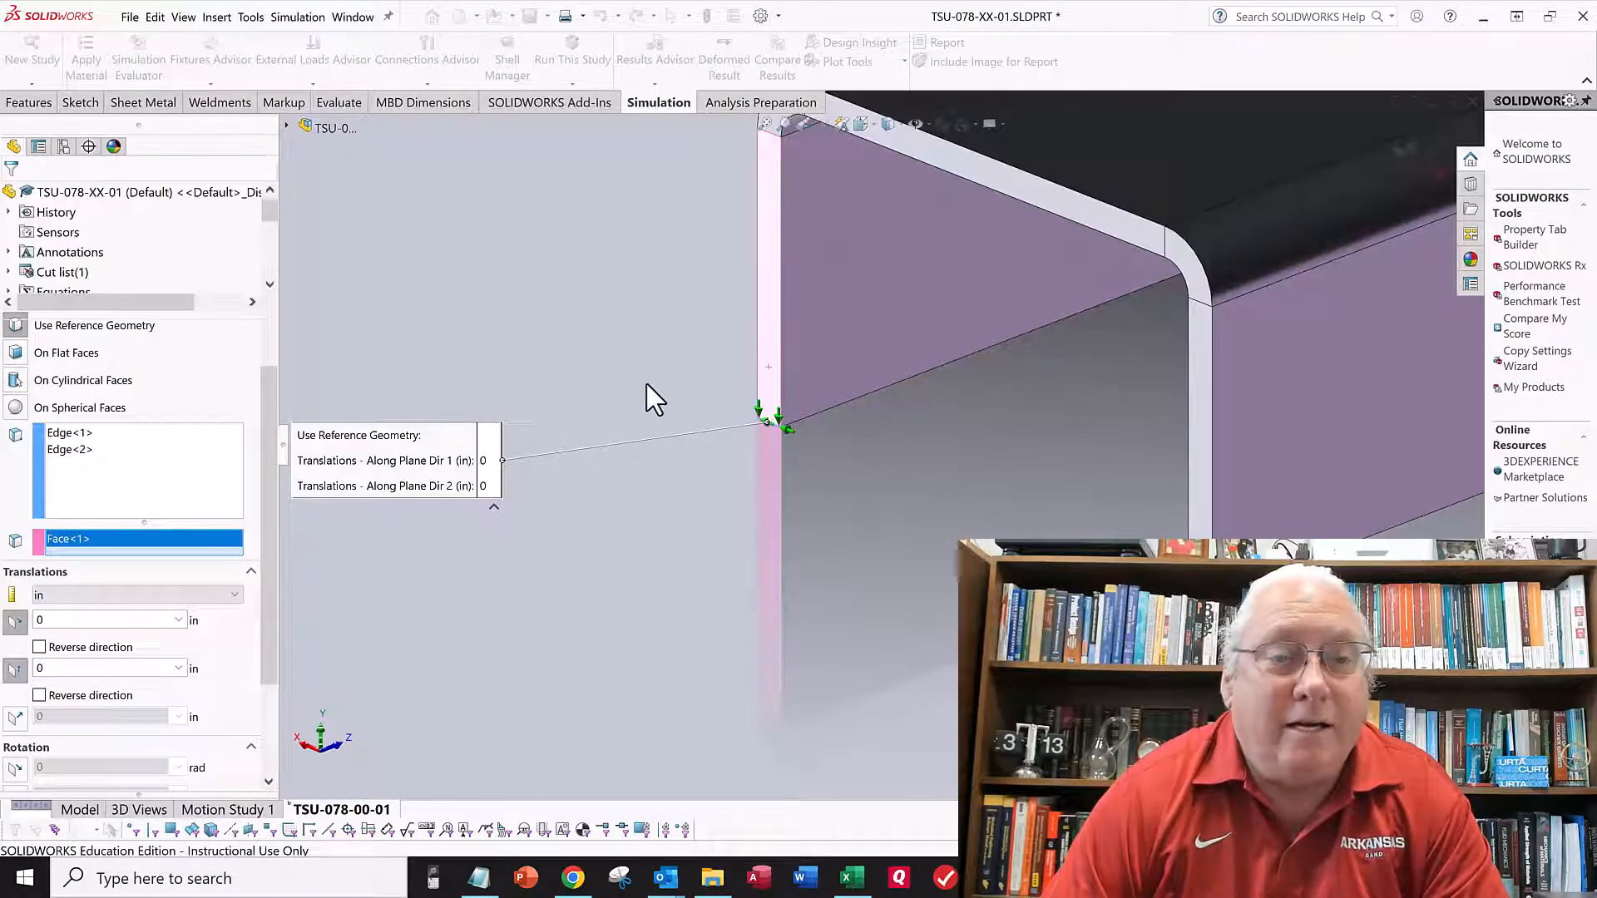
Inspect the fixture symbols on the flange edges up close and return the model to the isometric view.
scroll(777, 422, down, 4)
scroll(780, 440, up, 1)
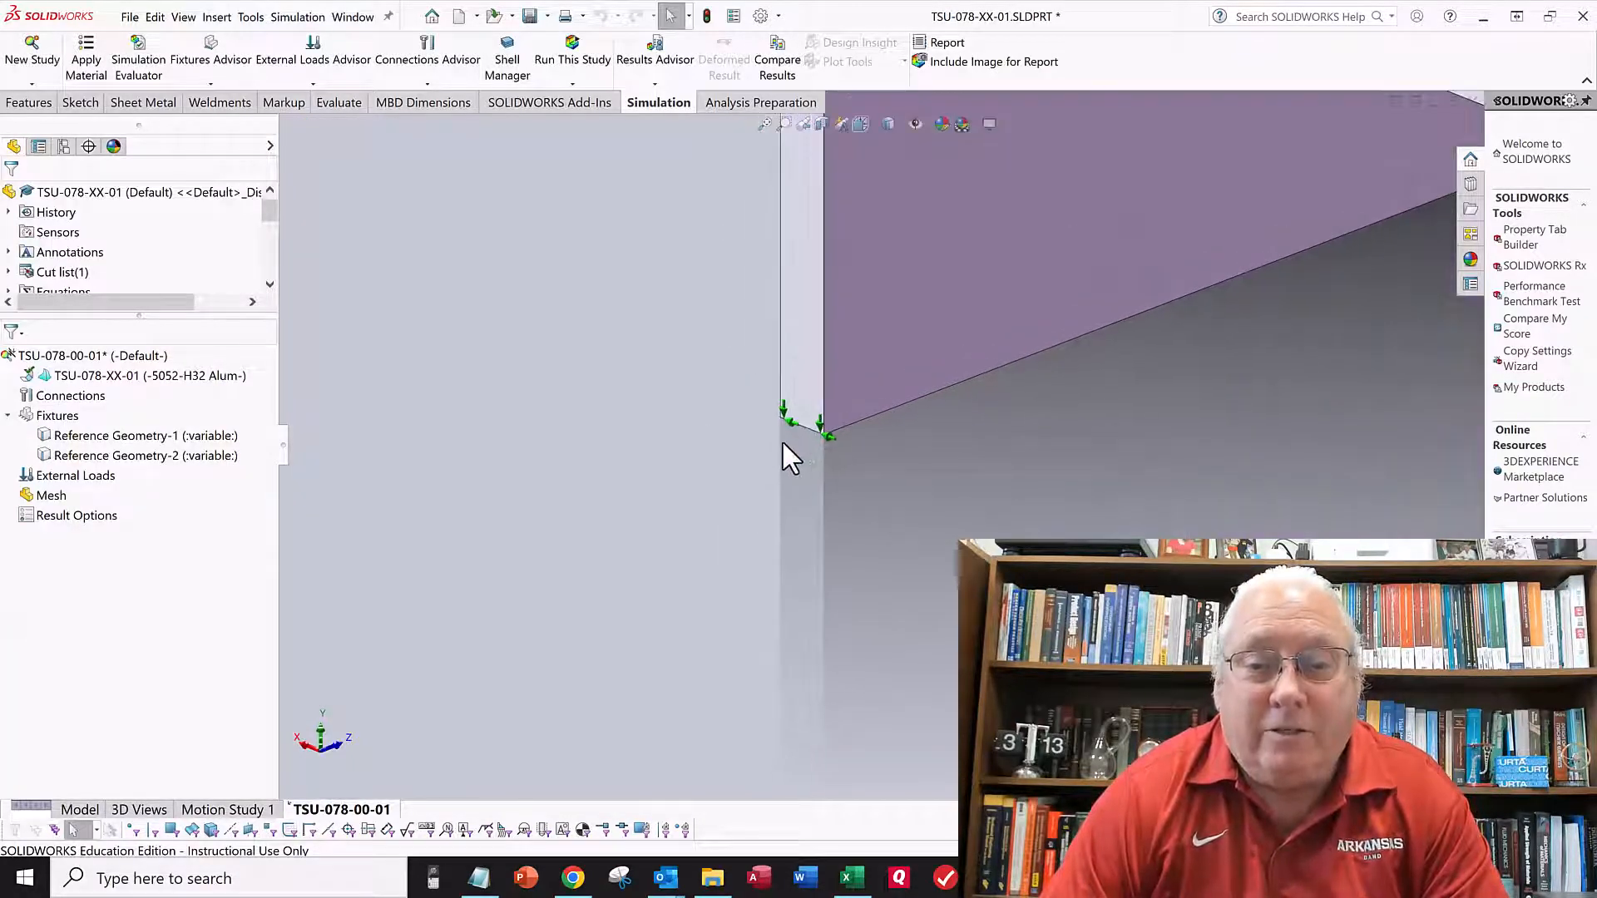
middle_drag(780, 368, 792, 421)
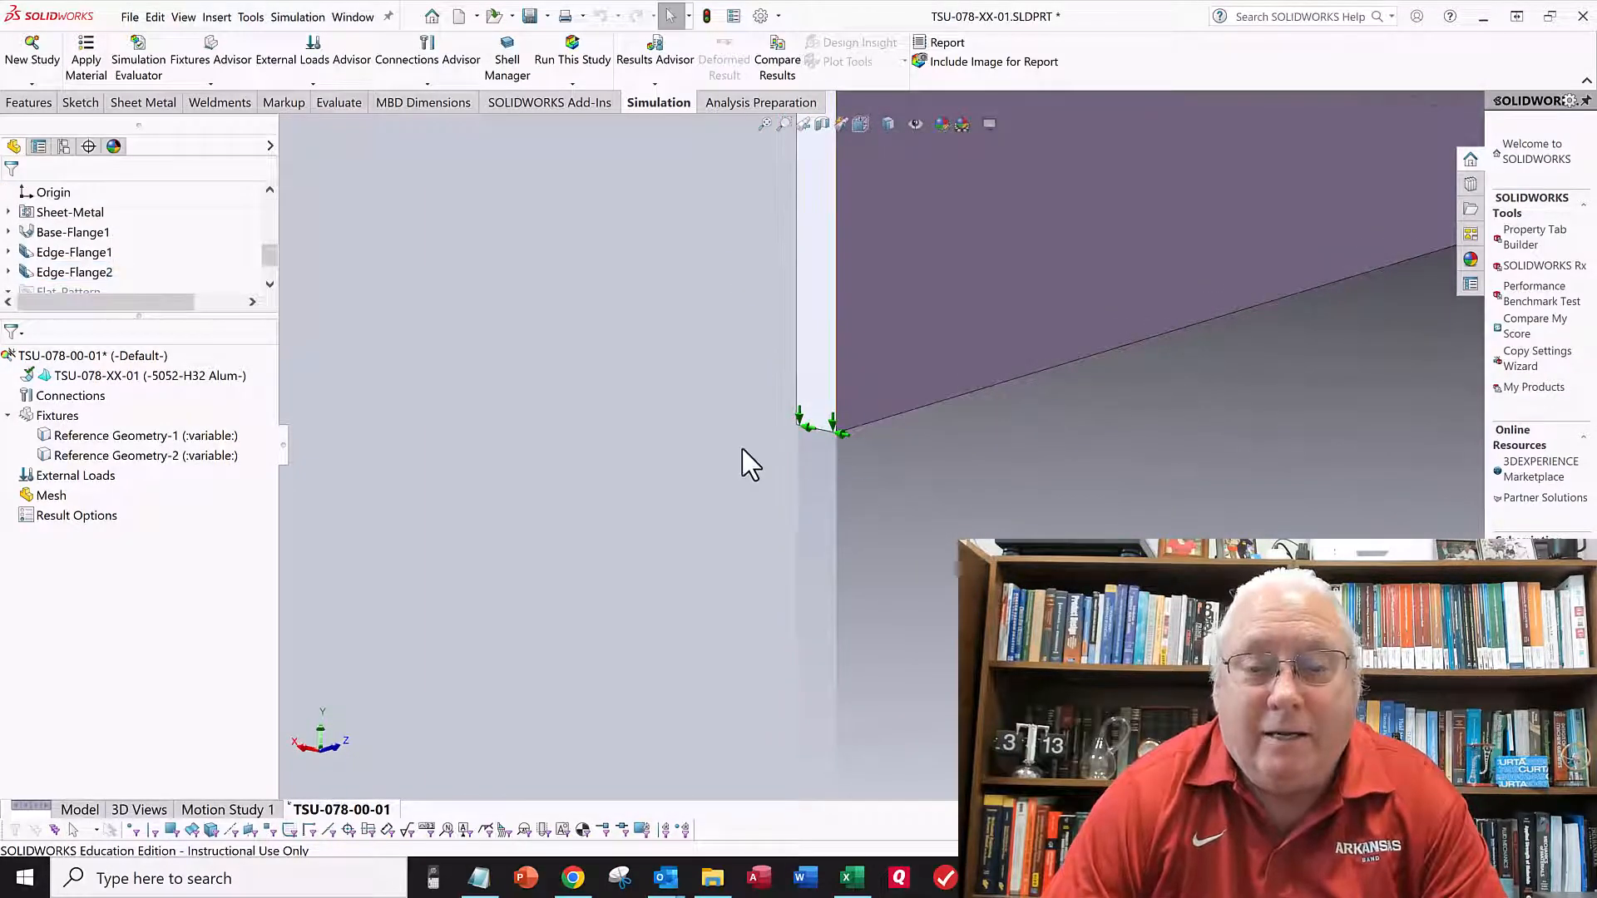
scroll(741, 454, up, 4)
scroll(797, 434, up, 2)
key(space)
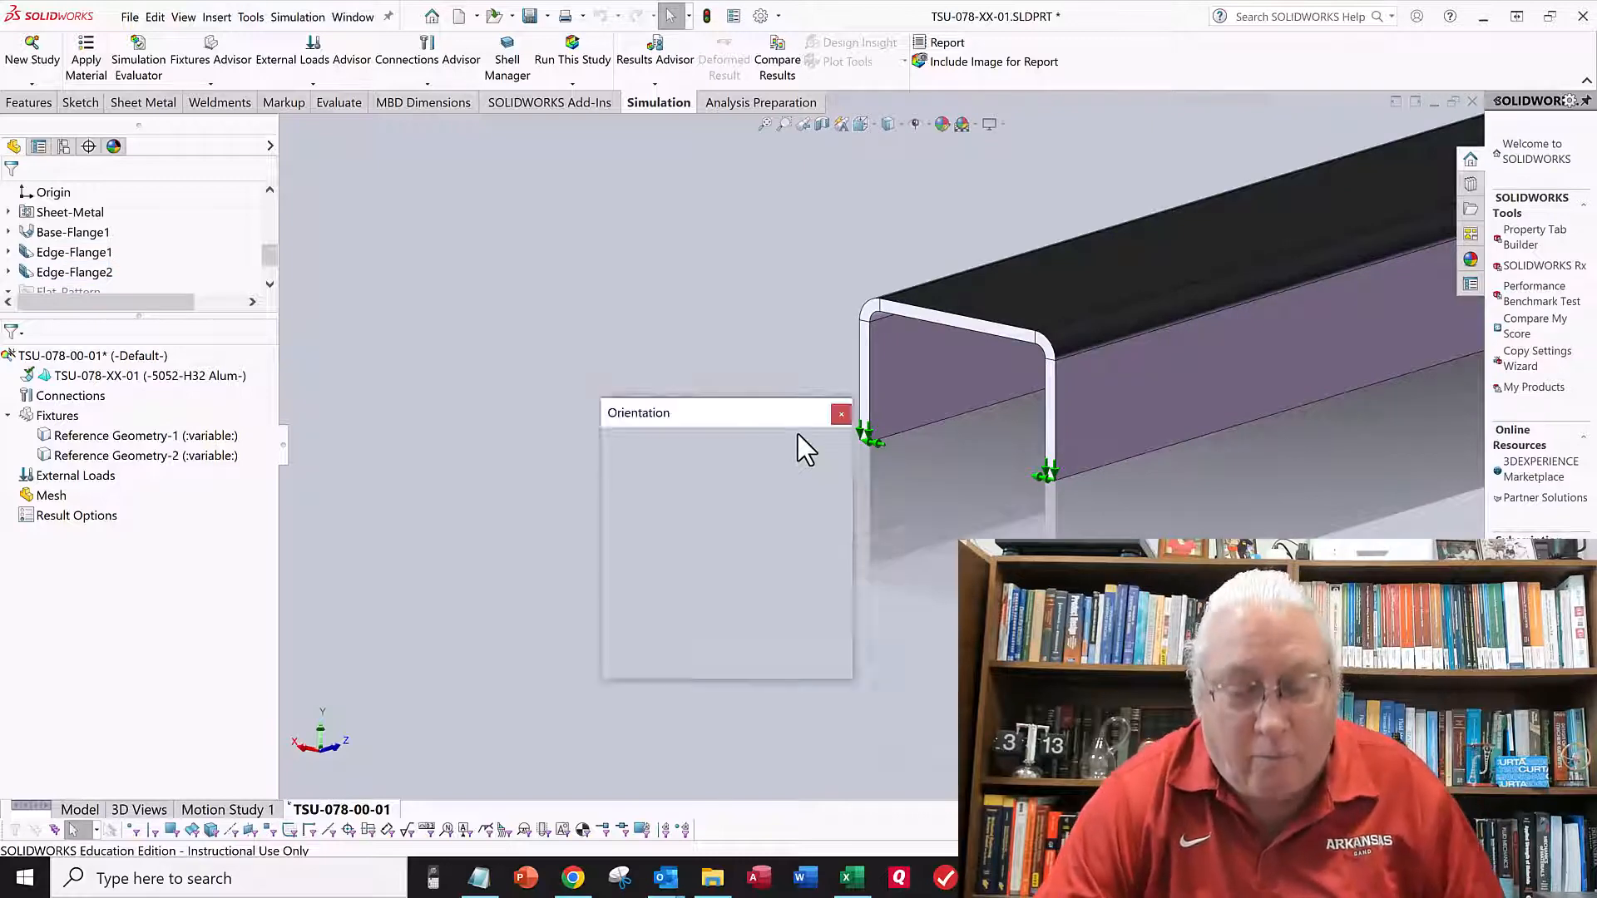
click(834, 459)
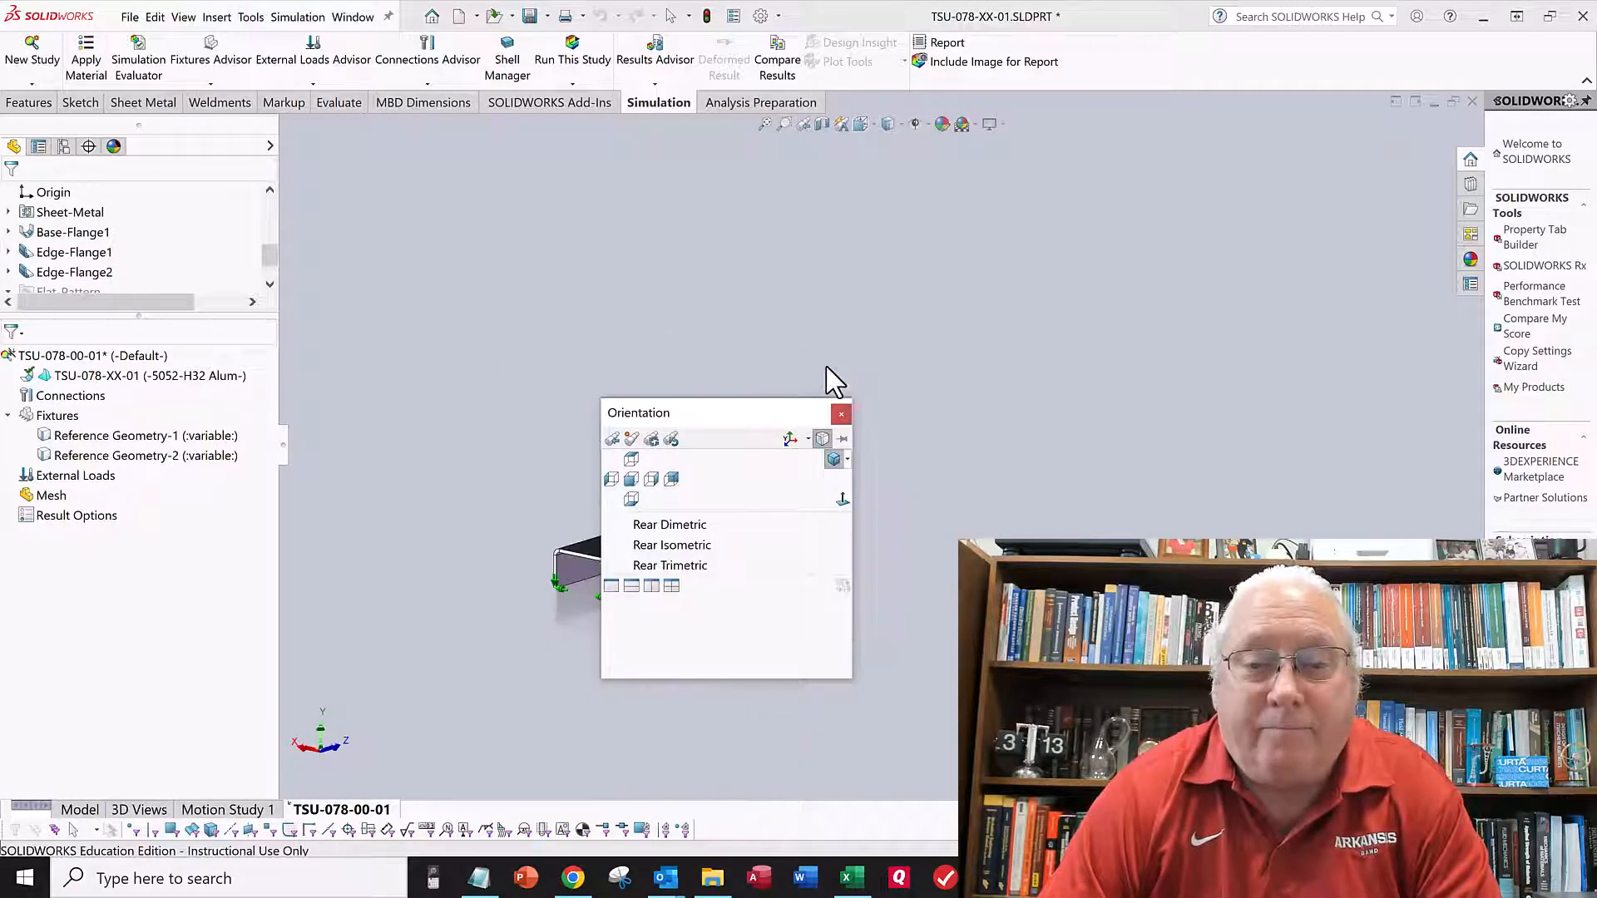
click(826, 367)
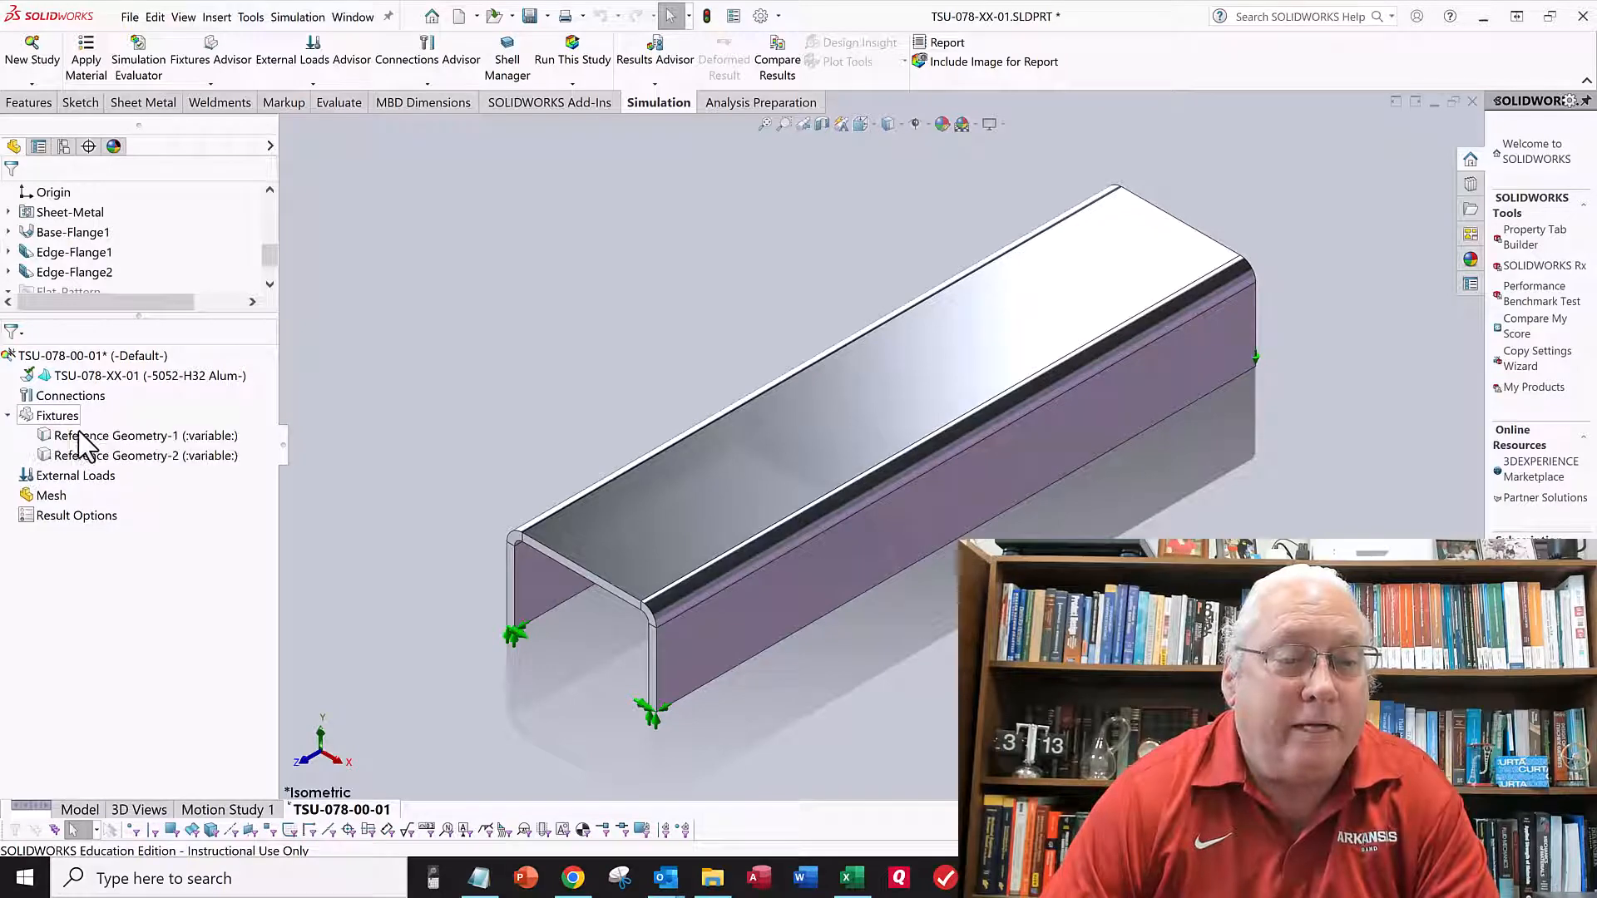
mouse_move(80, 445)
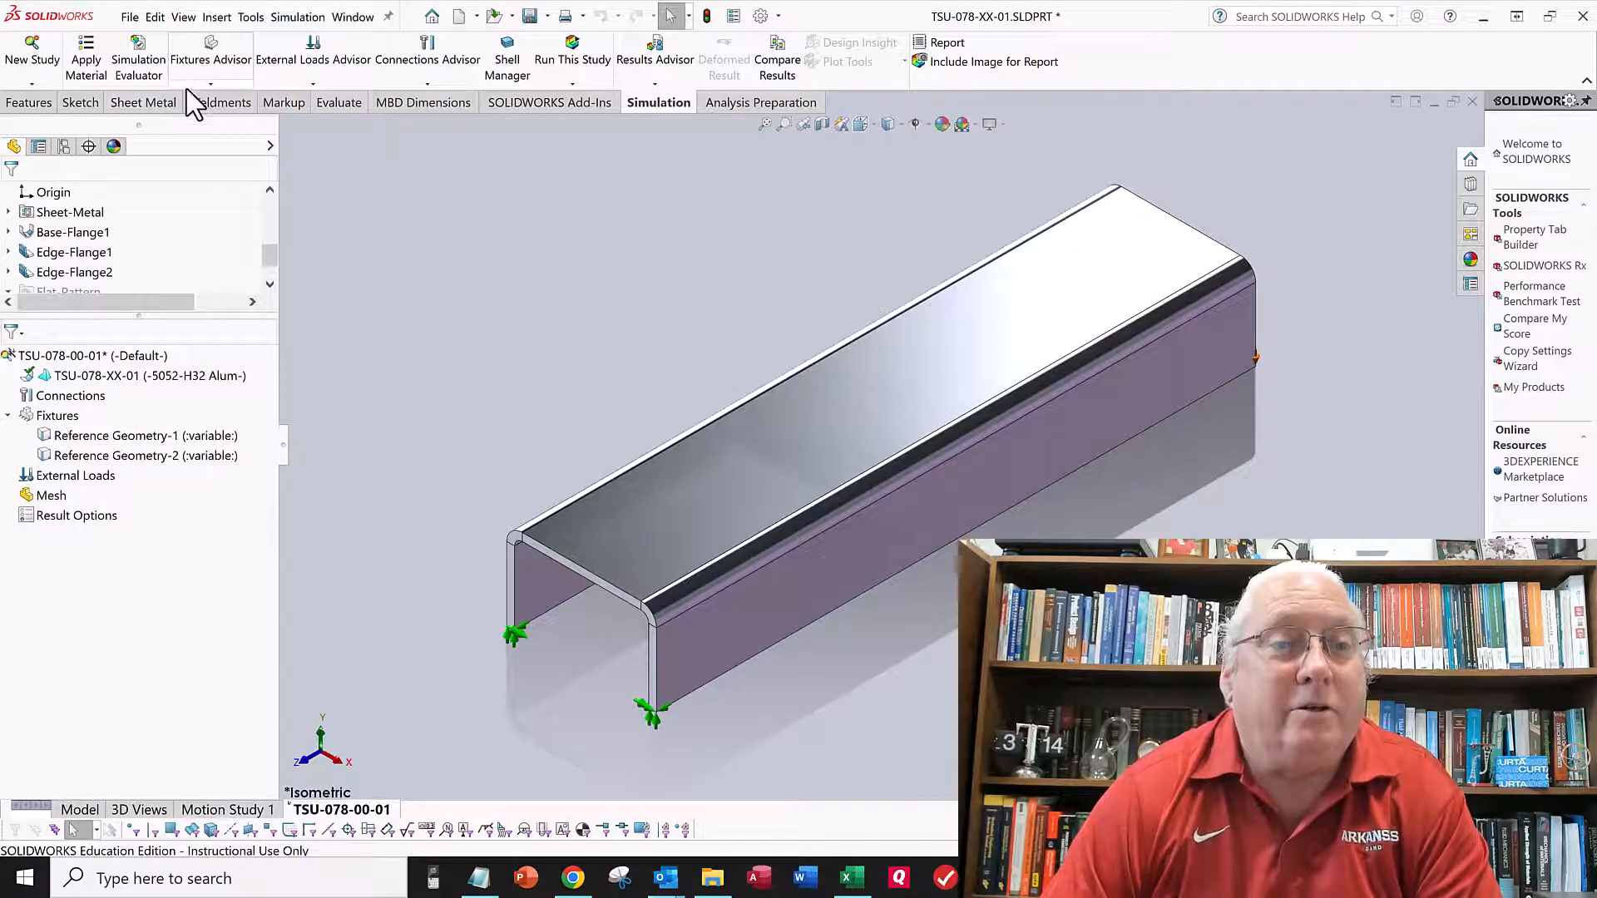
Apply a normal force in English (IPS) units to the channel's top face and accept the load.
click(313, 84)
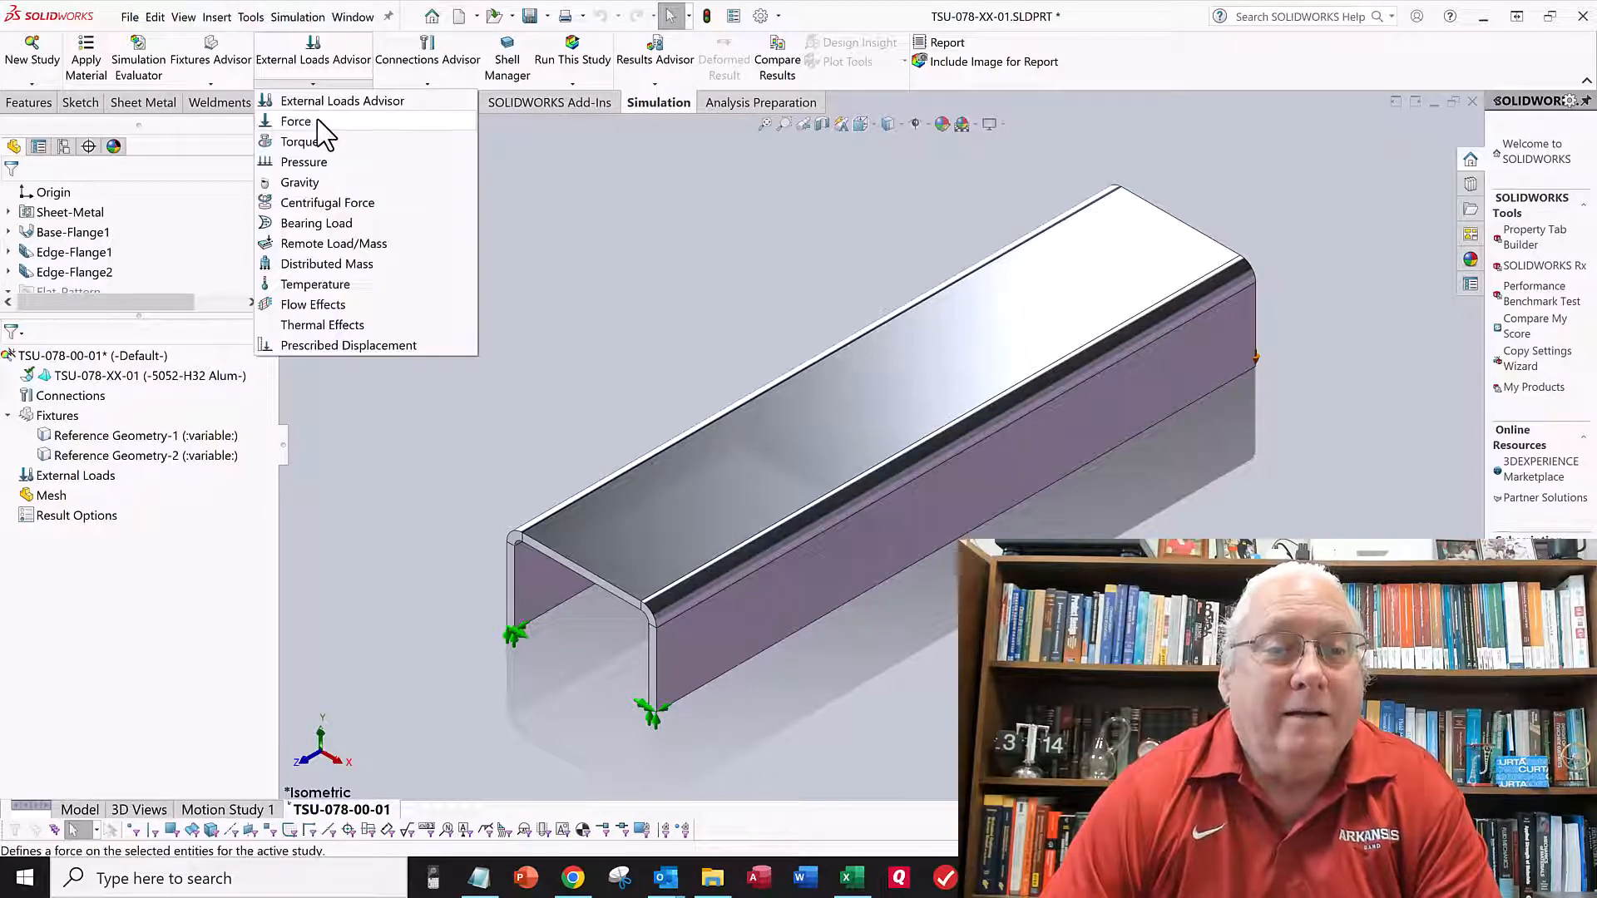
click(296, 121)
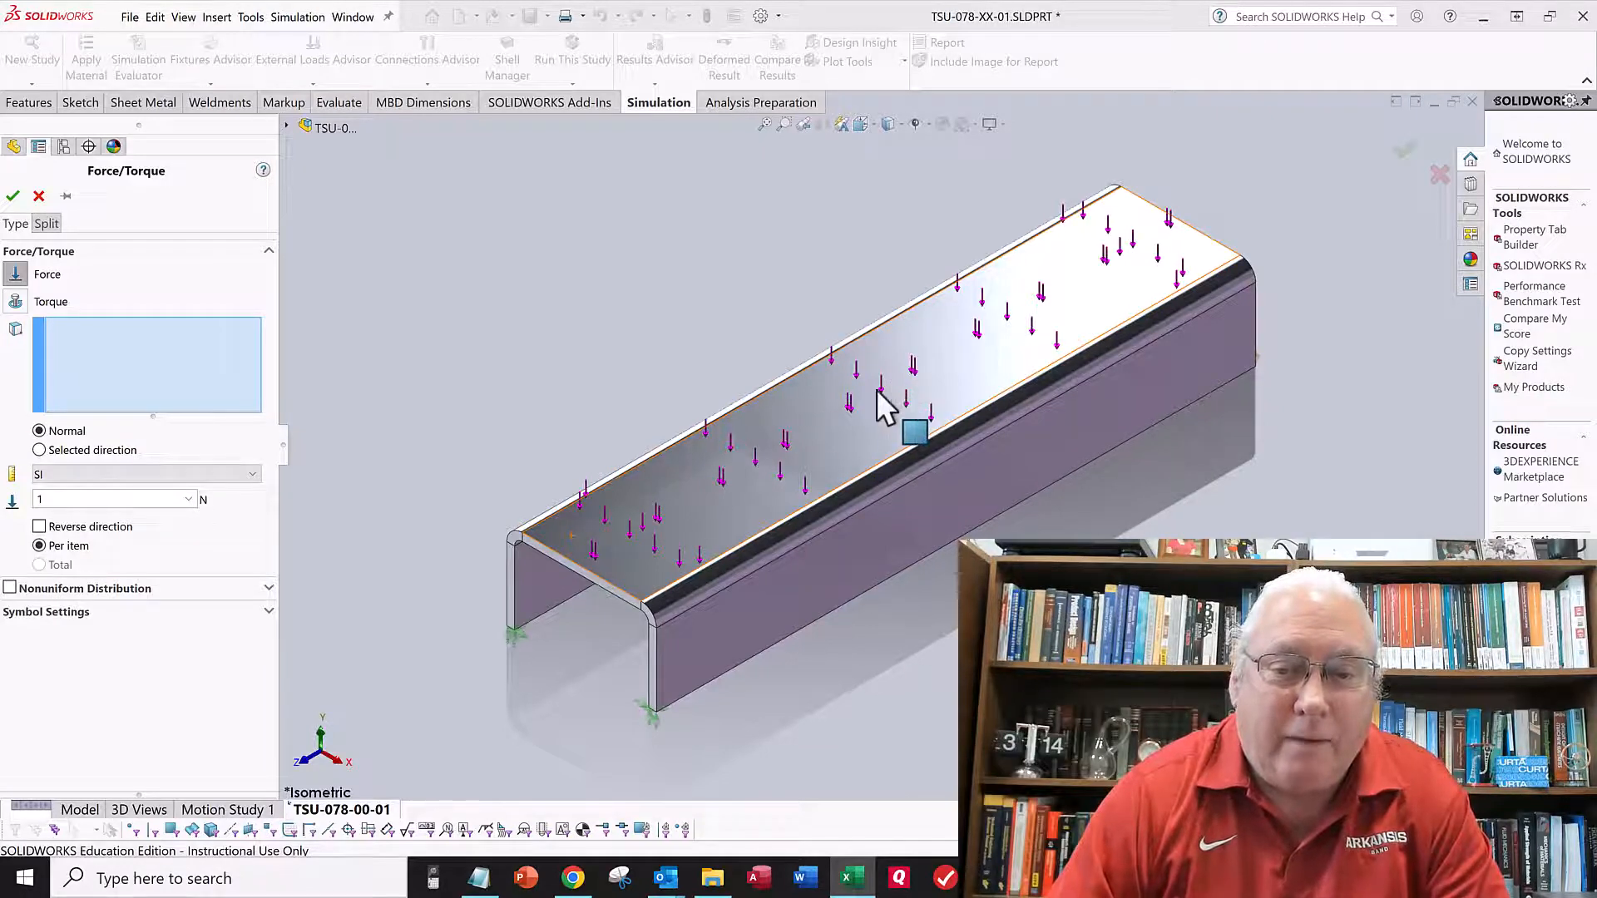
click(718, 412)
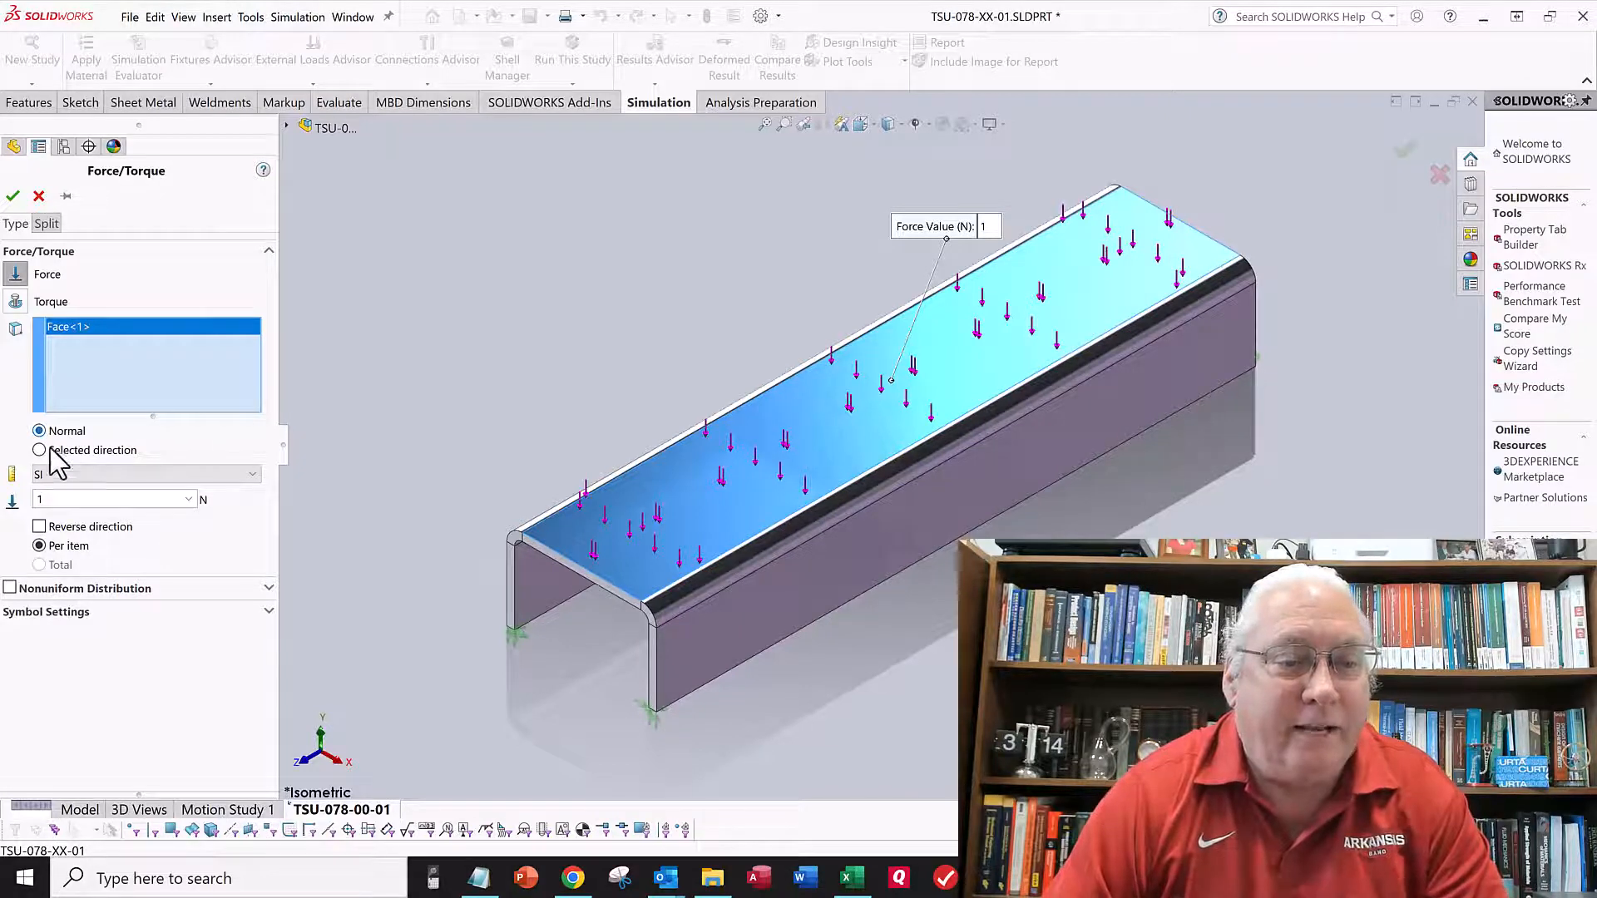
click(57, 475)
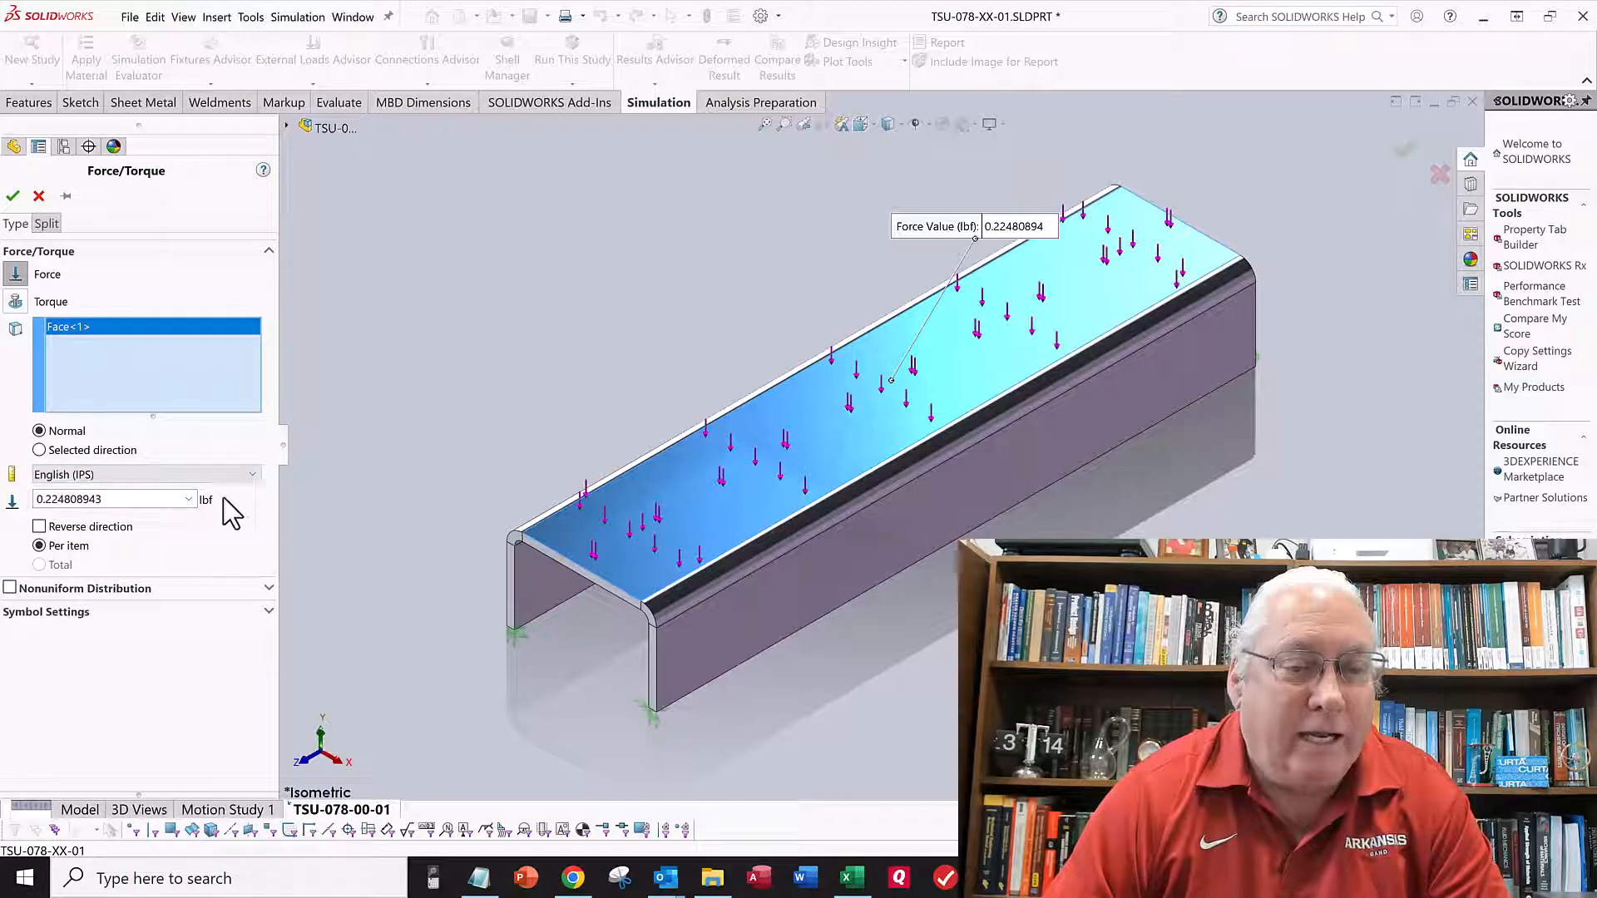
double_click(90, 501)
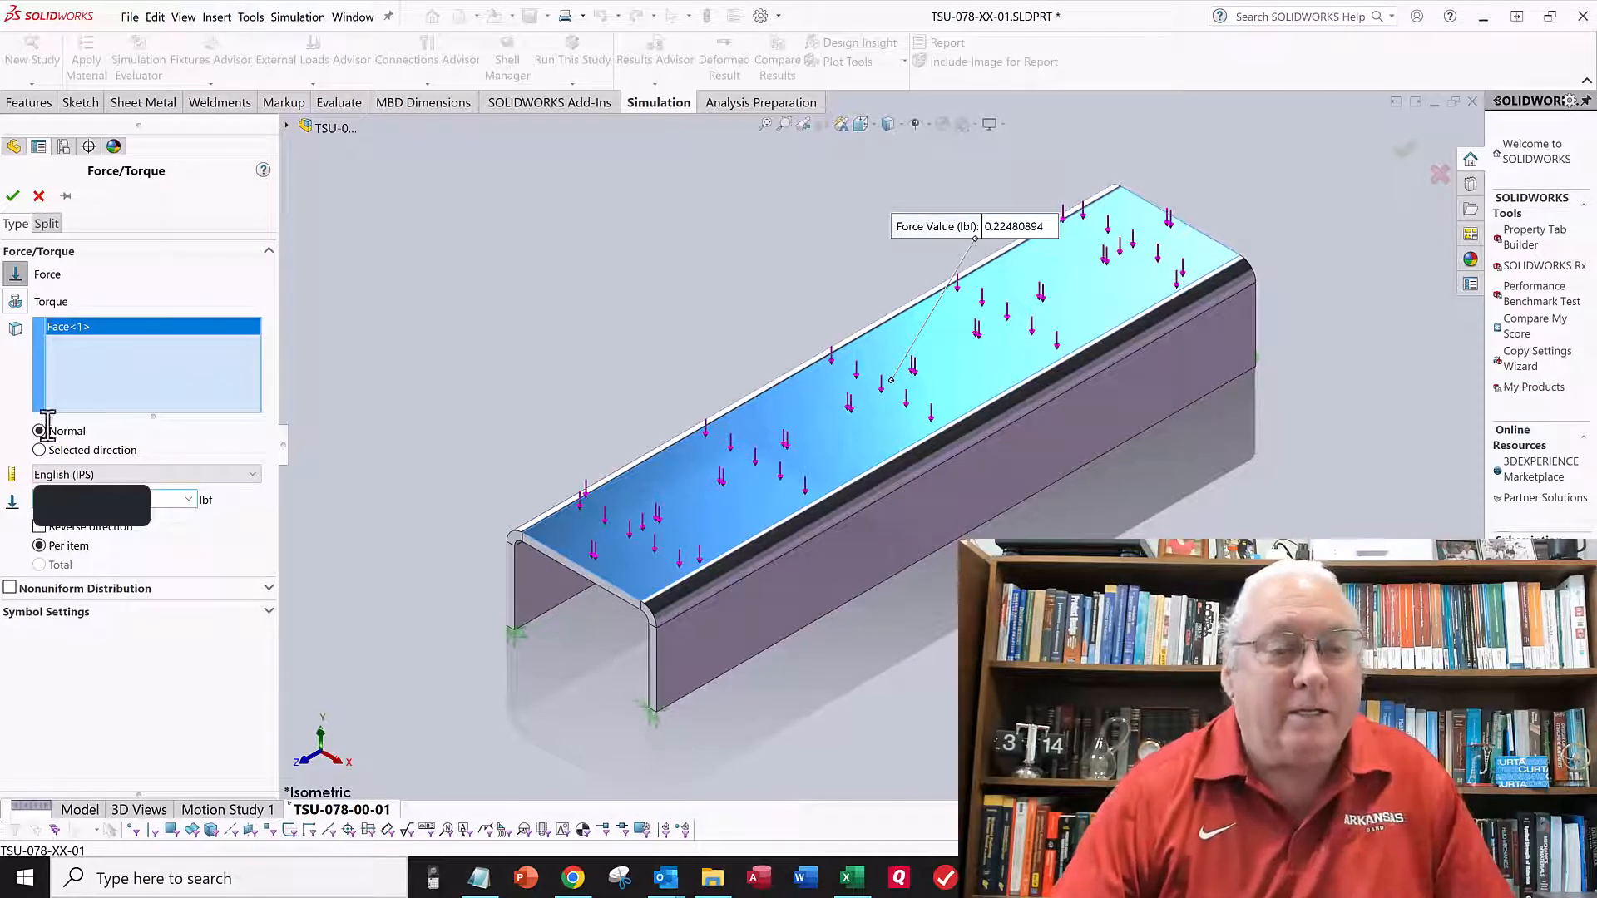
click(11, 196)
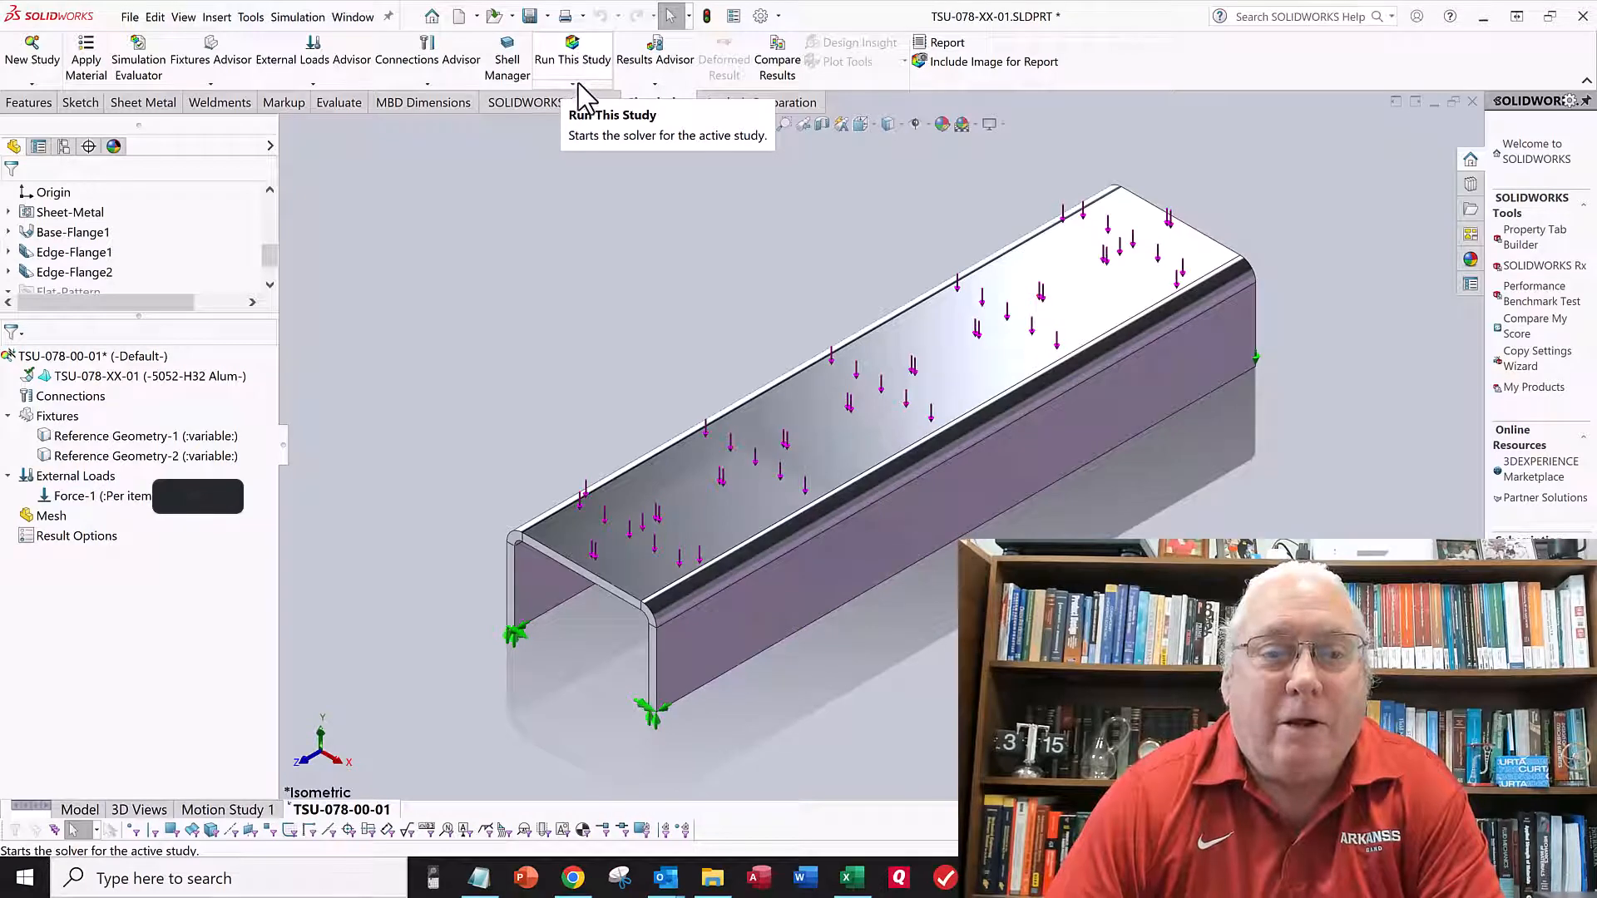
Create a mesh for the study at the finest mesh density.
click(574, 84)
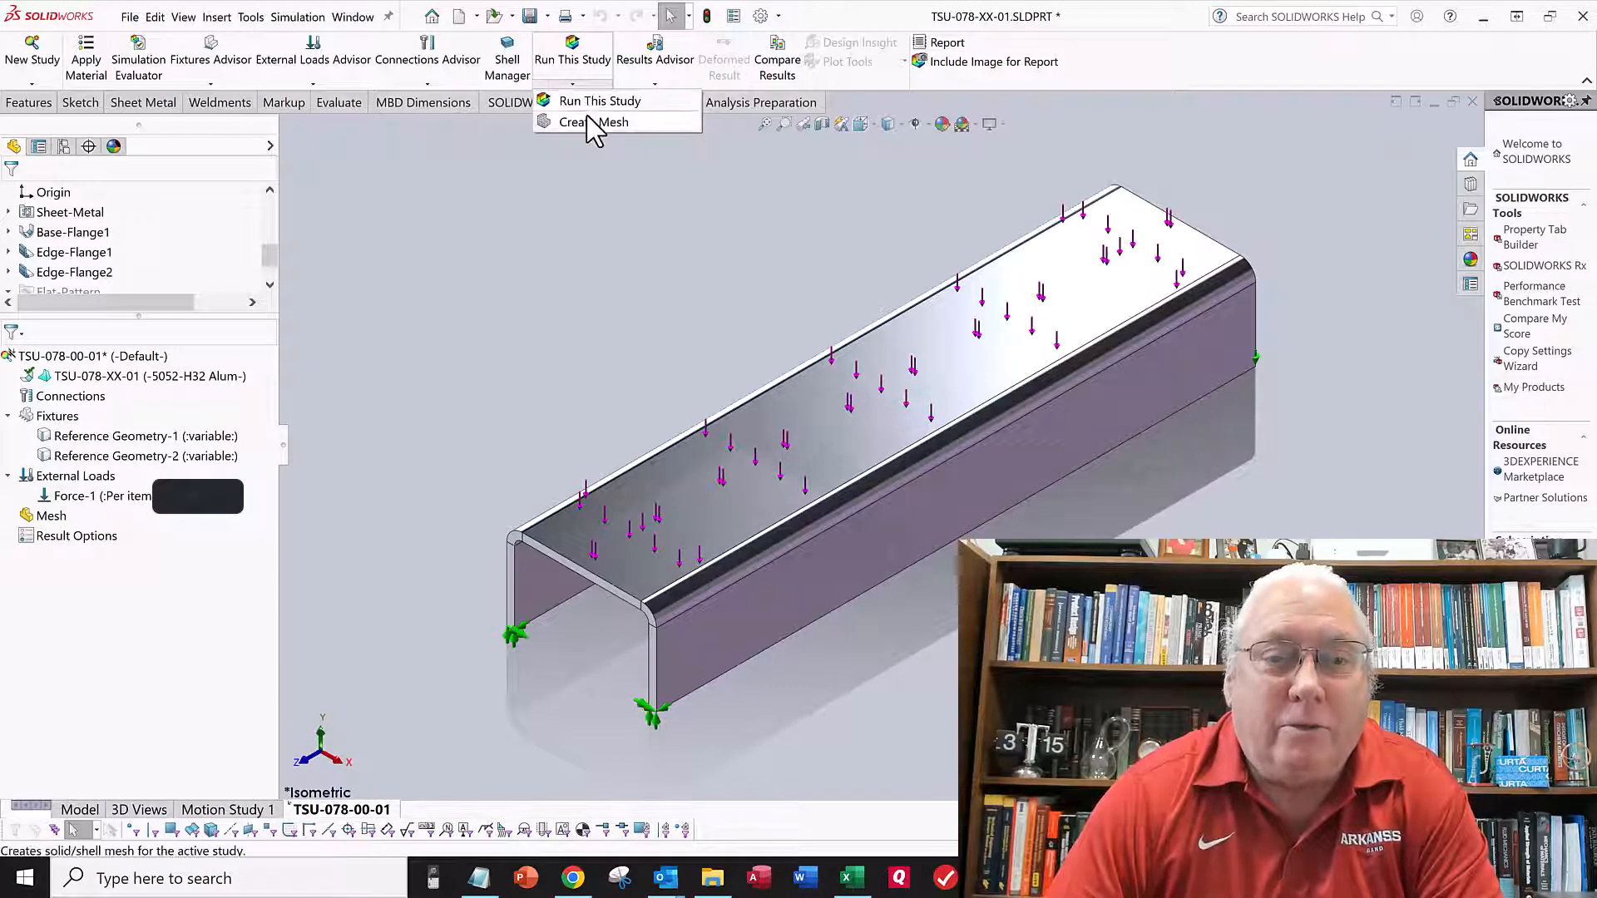
click(594, 123)
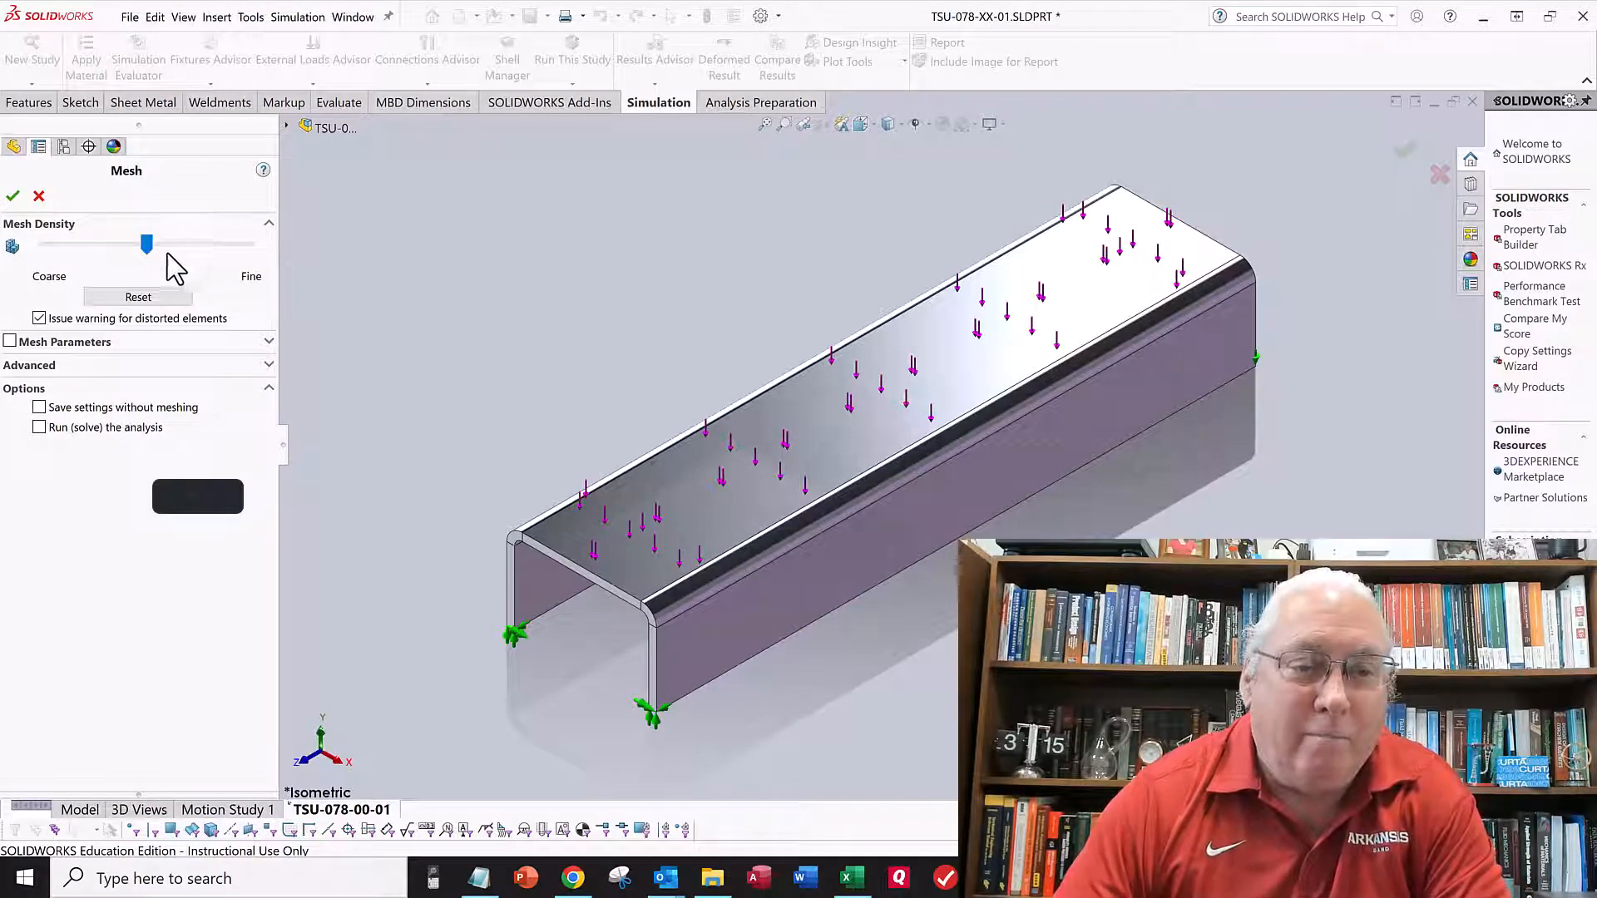
drag(148, 246, 269, 267)
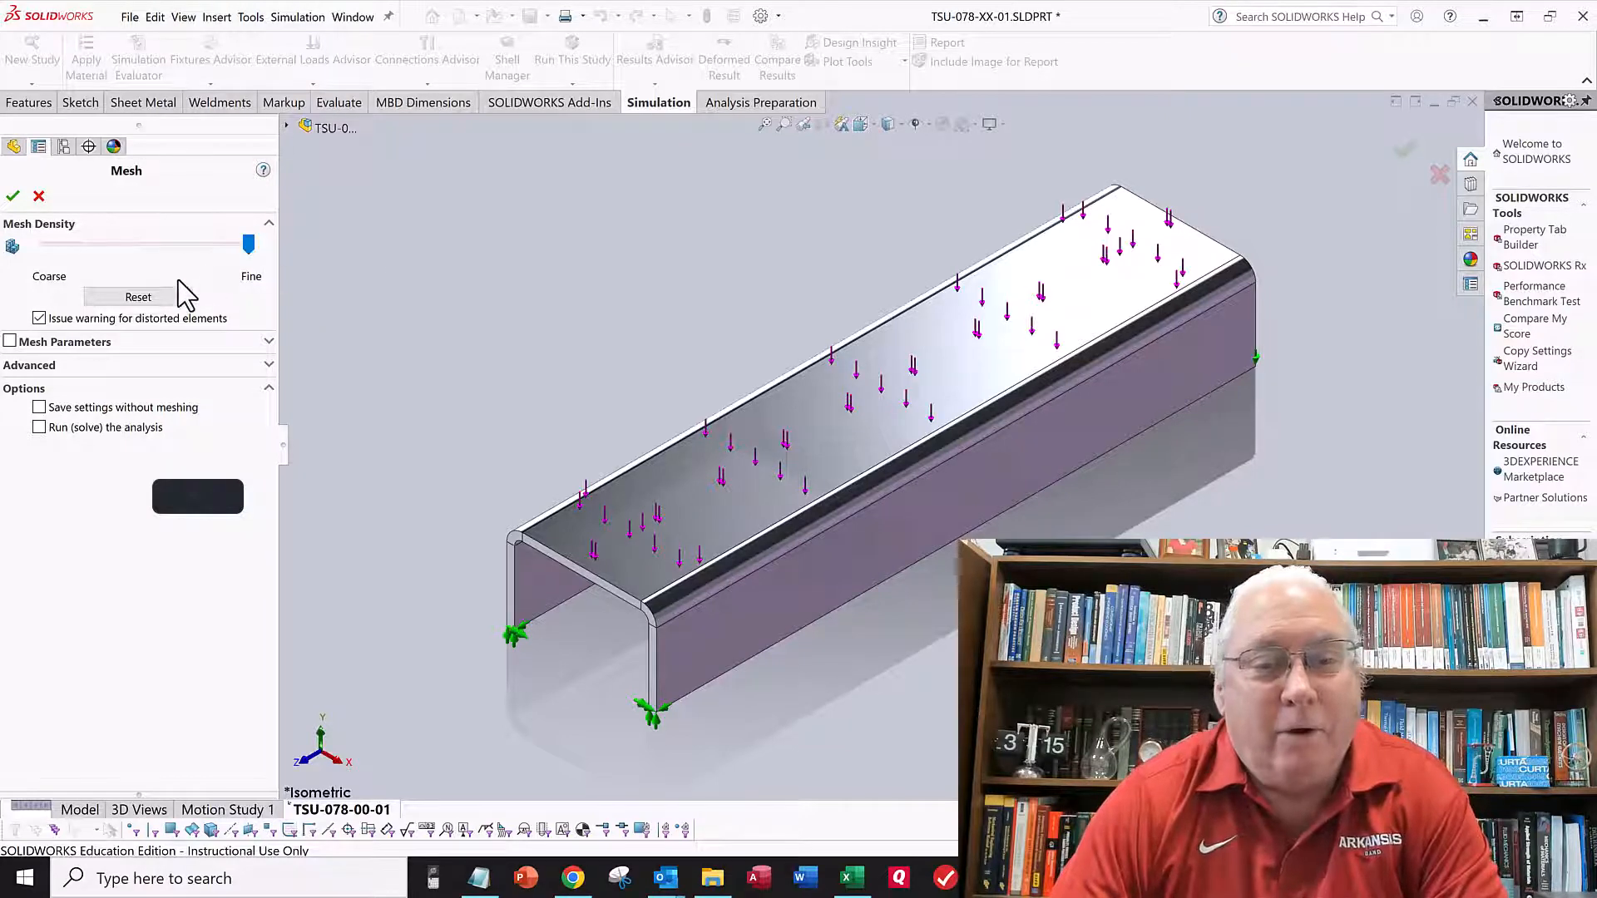
click(14, 197)
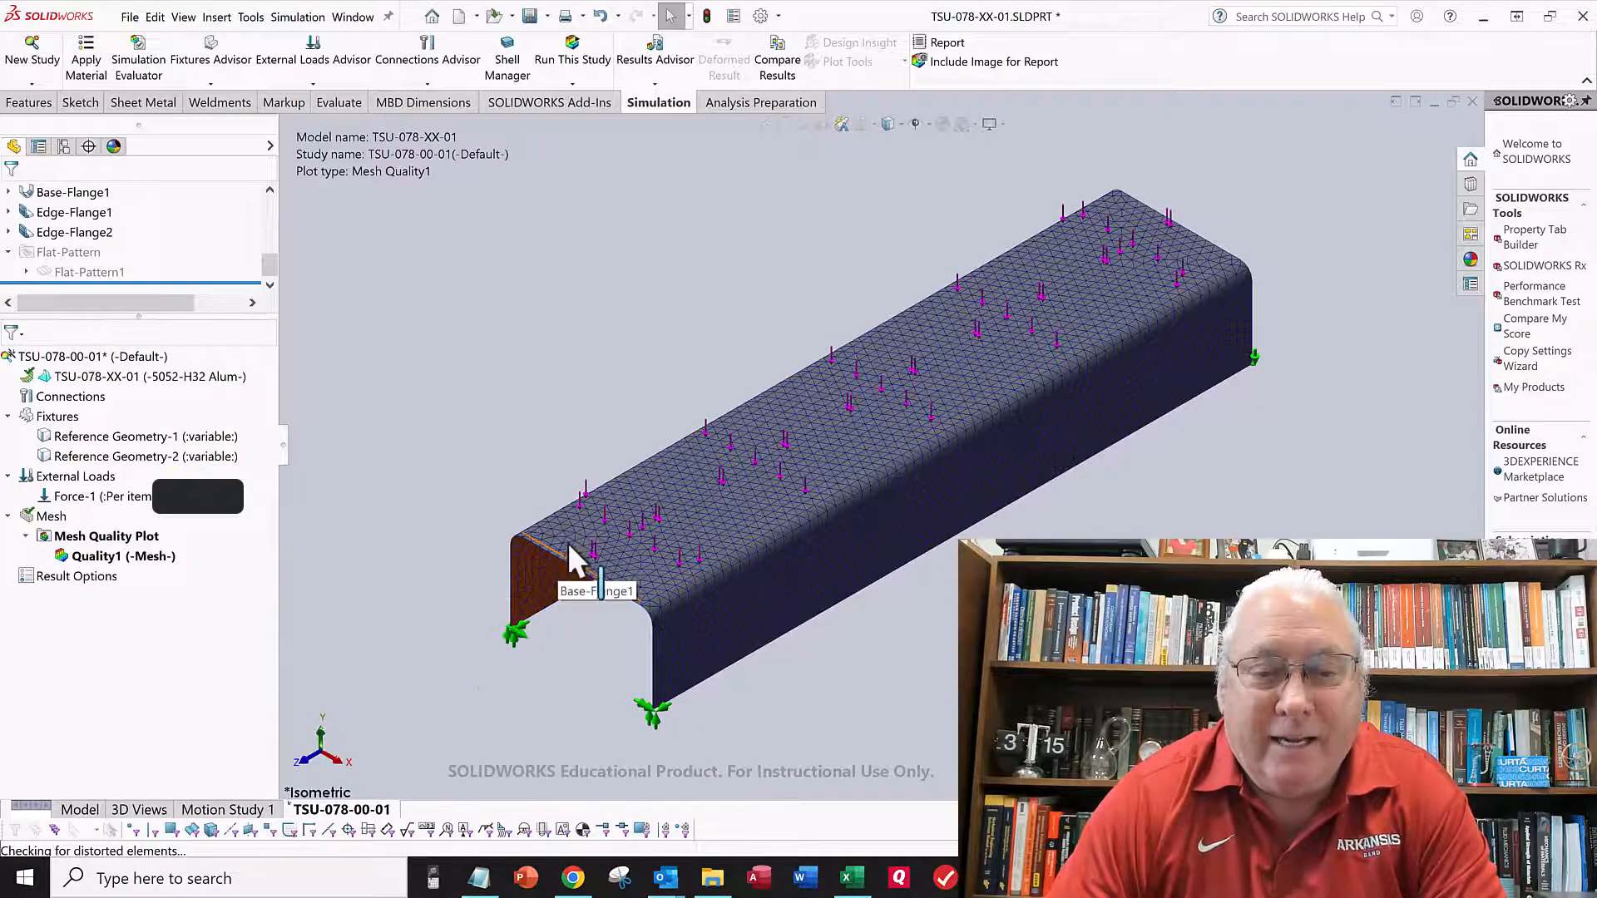
Examine the mesh elements on the channel's open end, side flanges and top face.
scroll(565, 529, down, 5)
scroll(580, 528, down, 3)
middle_drag(570, 491, 570, 431)
scroll(570, 432, up, 10)
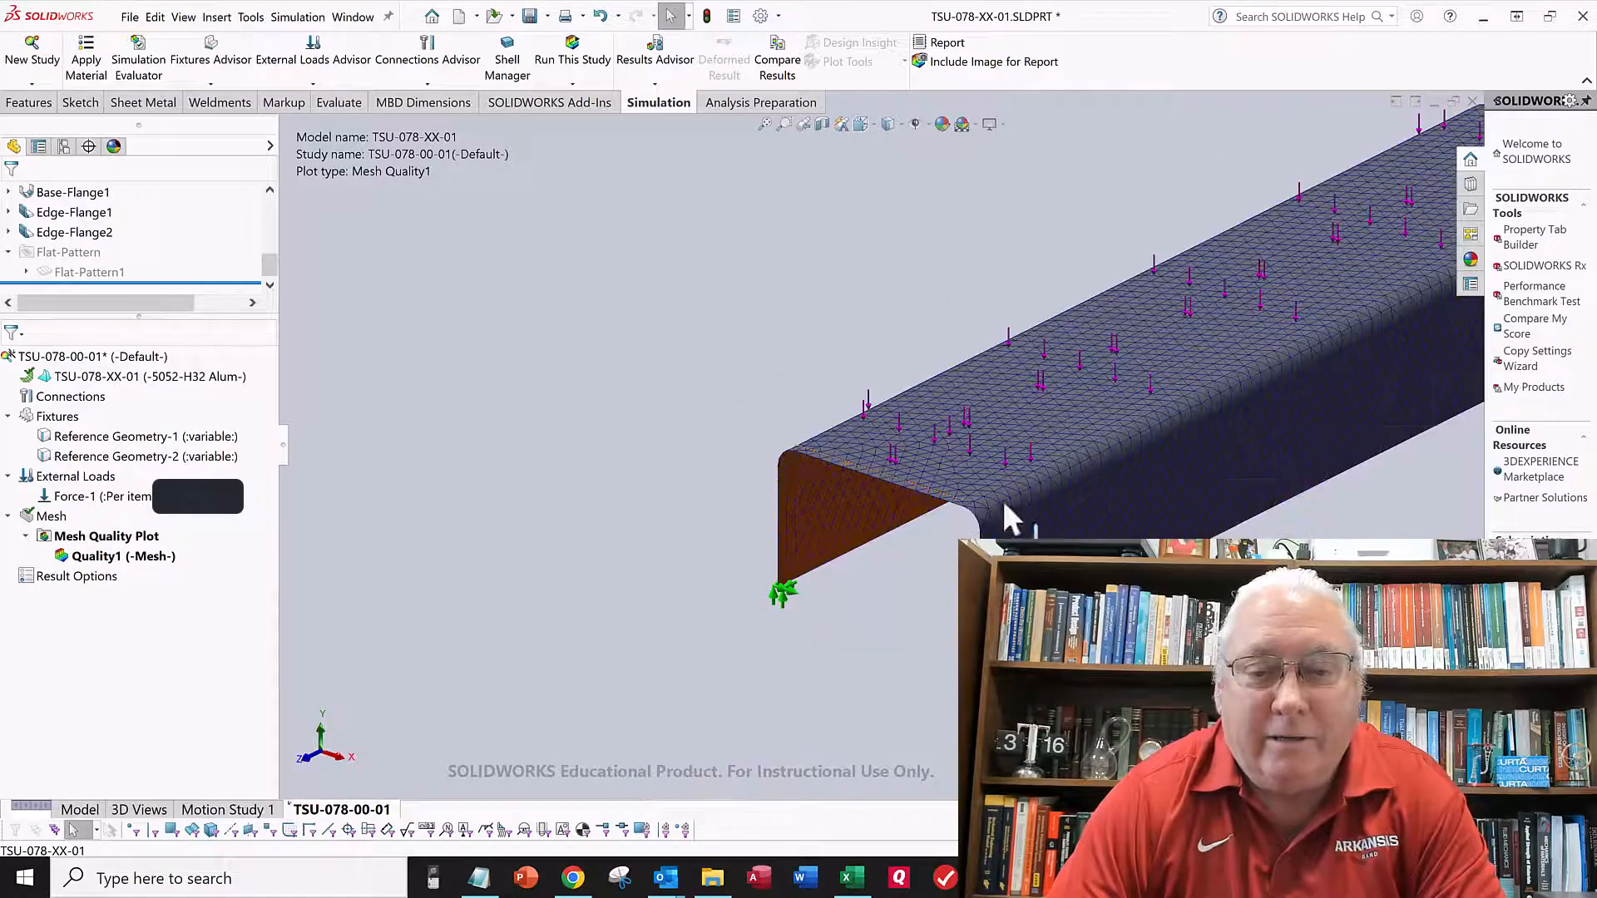
scroll(1058, 491, up, 3)
scroll(932, 478, down, 2)
scroll(915, 475, down, 3)
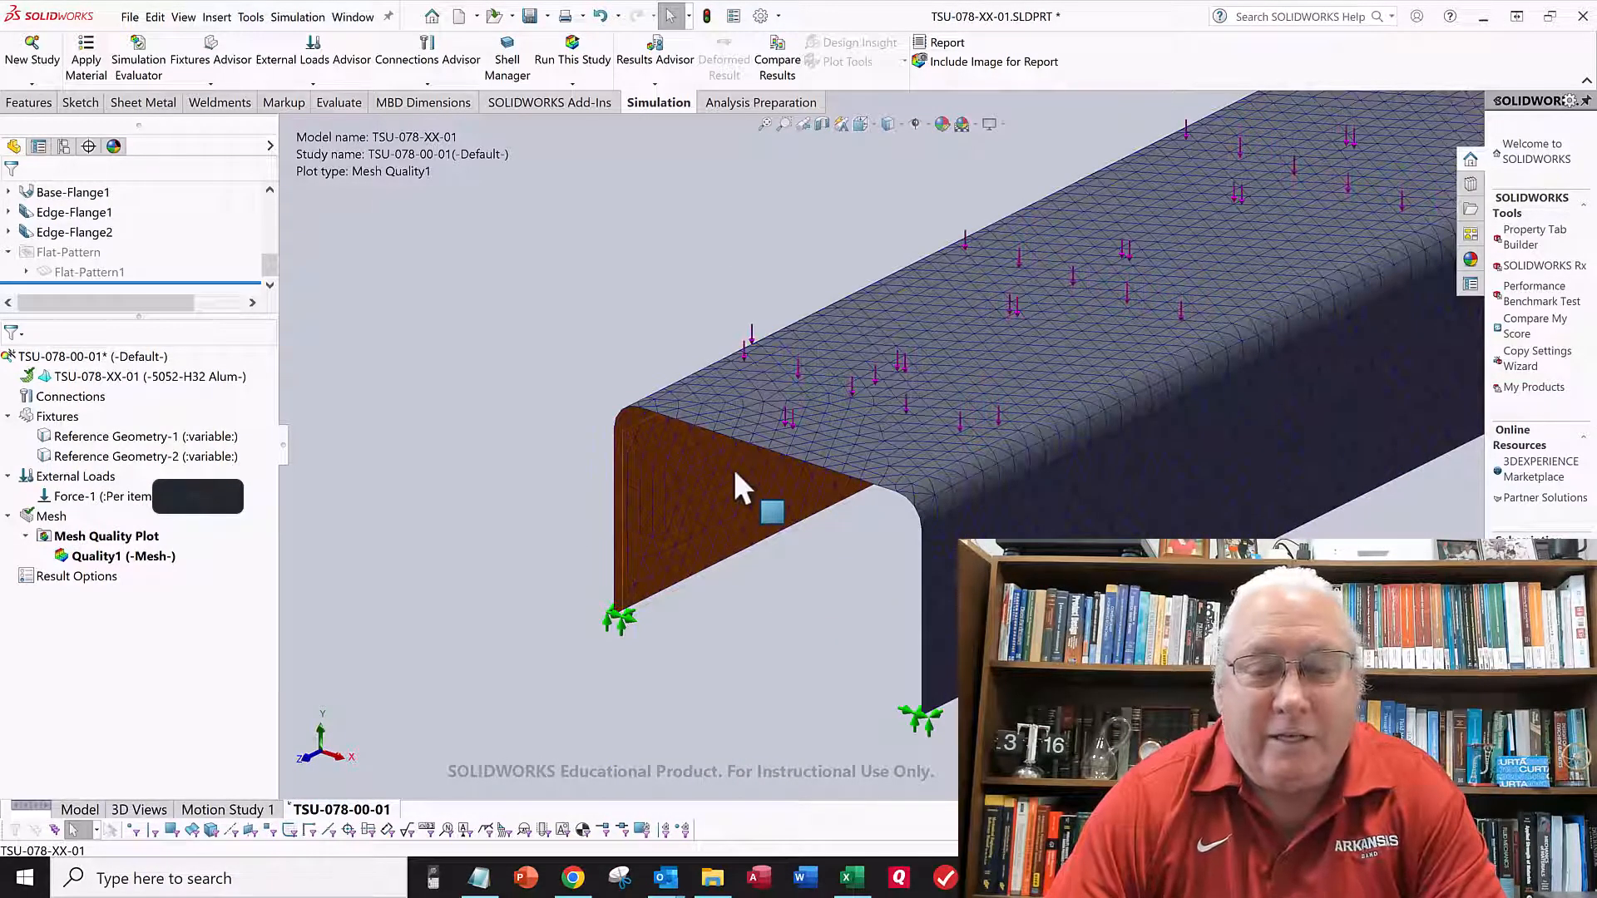
scroll(734, 468, up, 3)
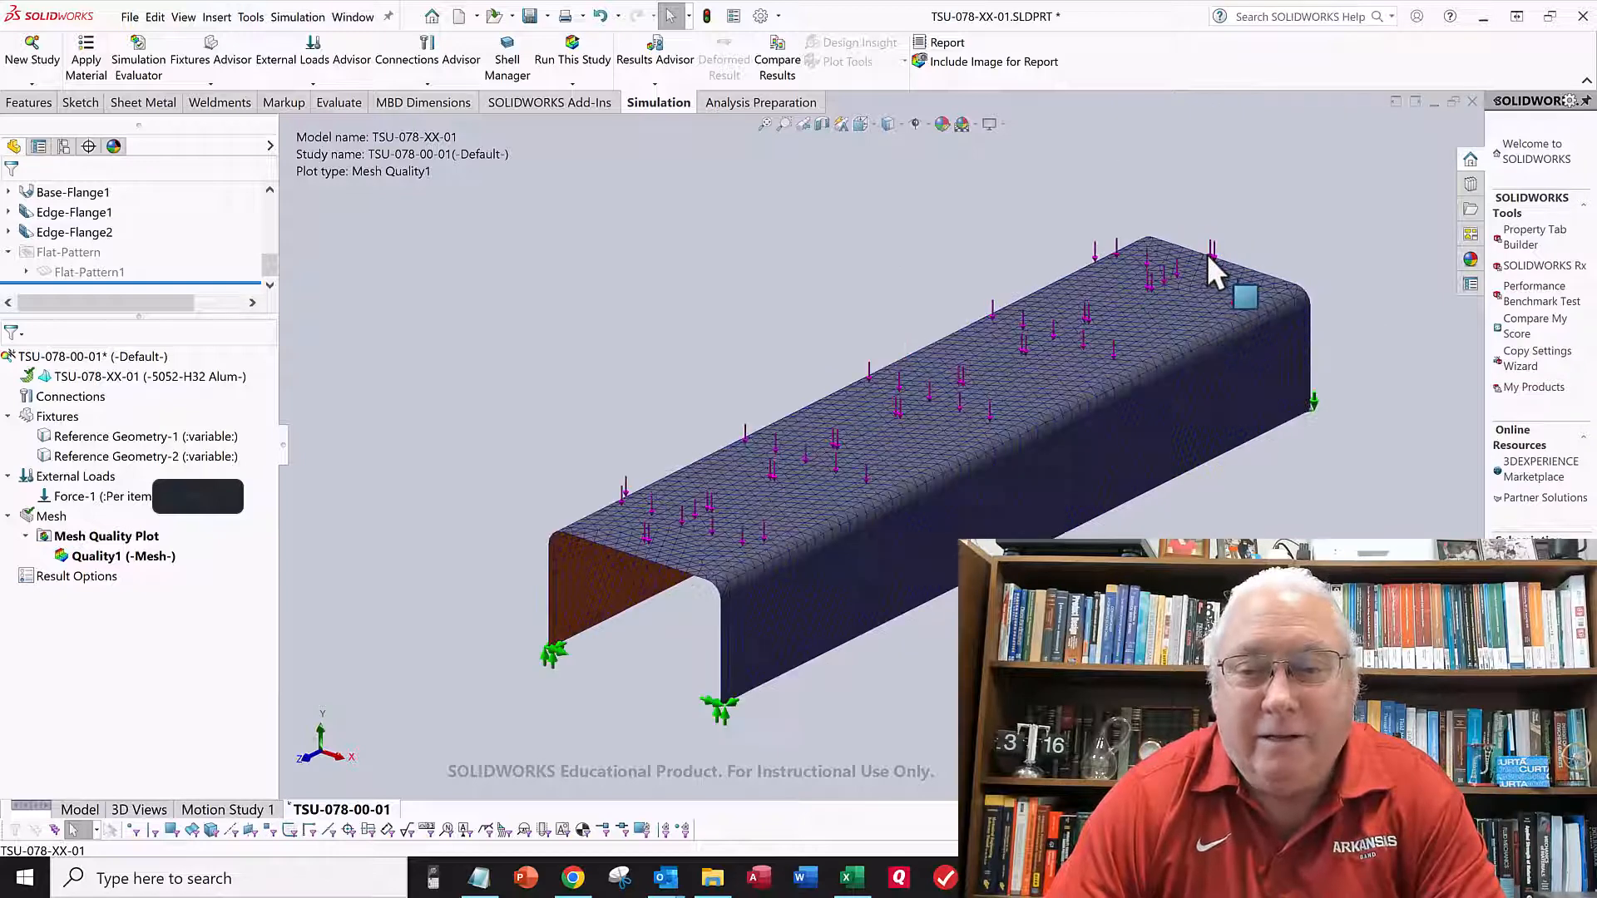
scroll(576, 391, up, 1)
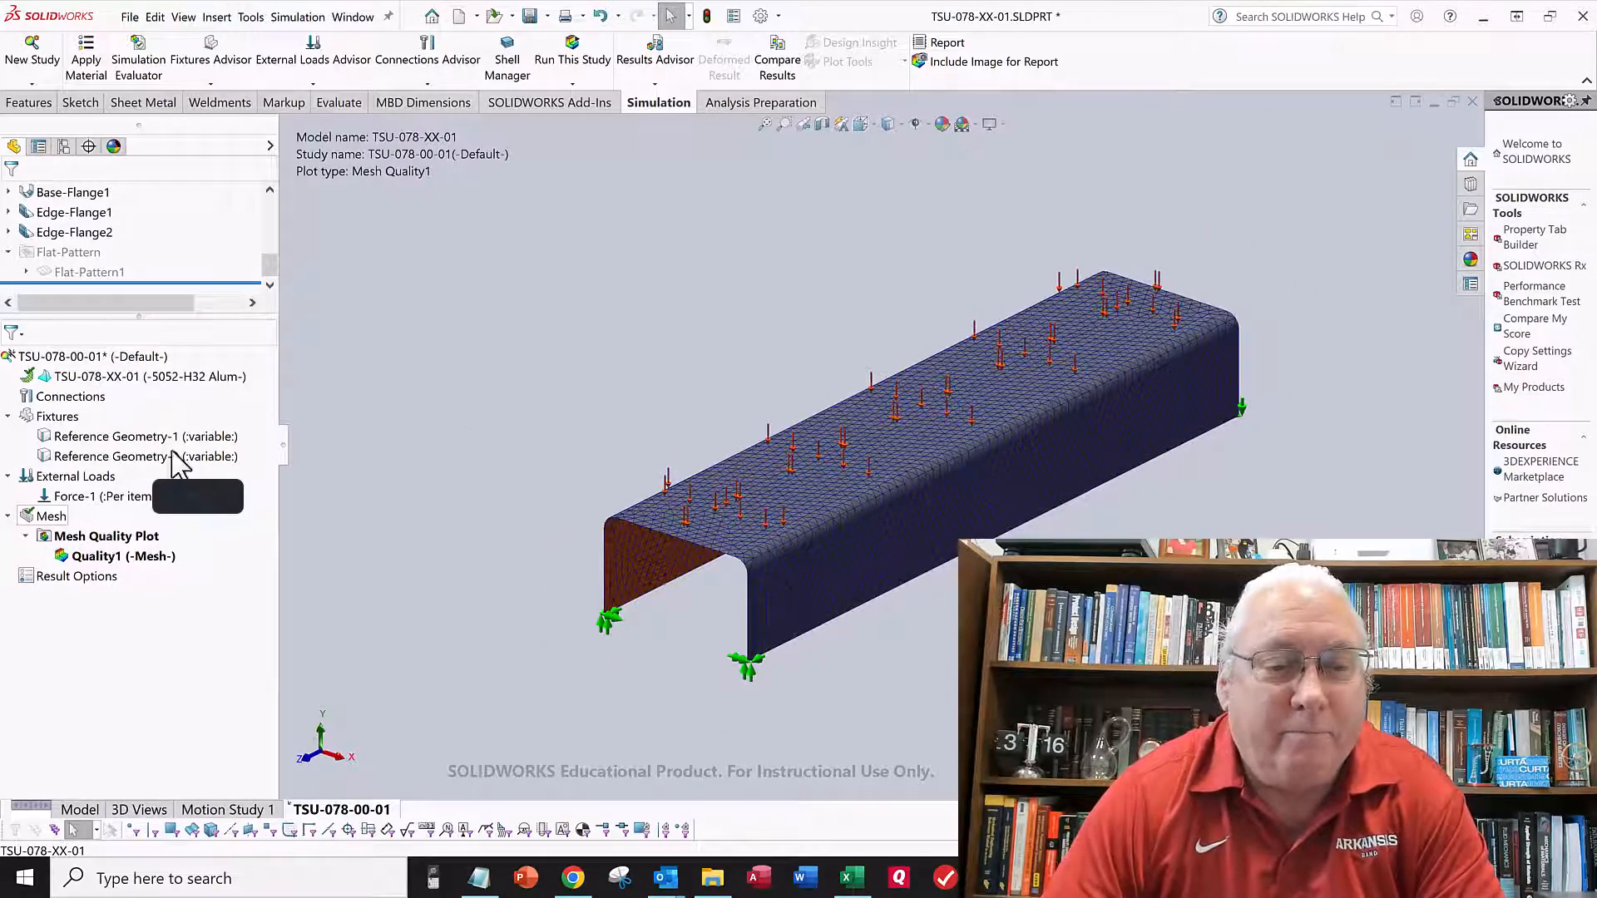
Run the static study and expand the solver status details.
click(579, 60)
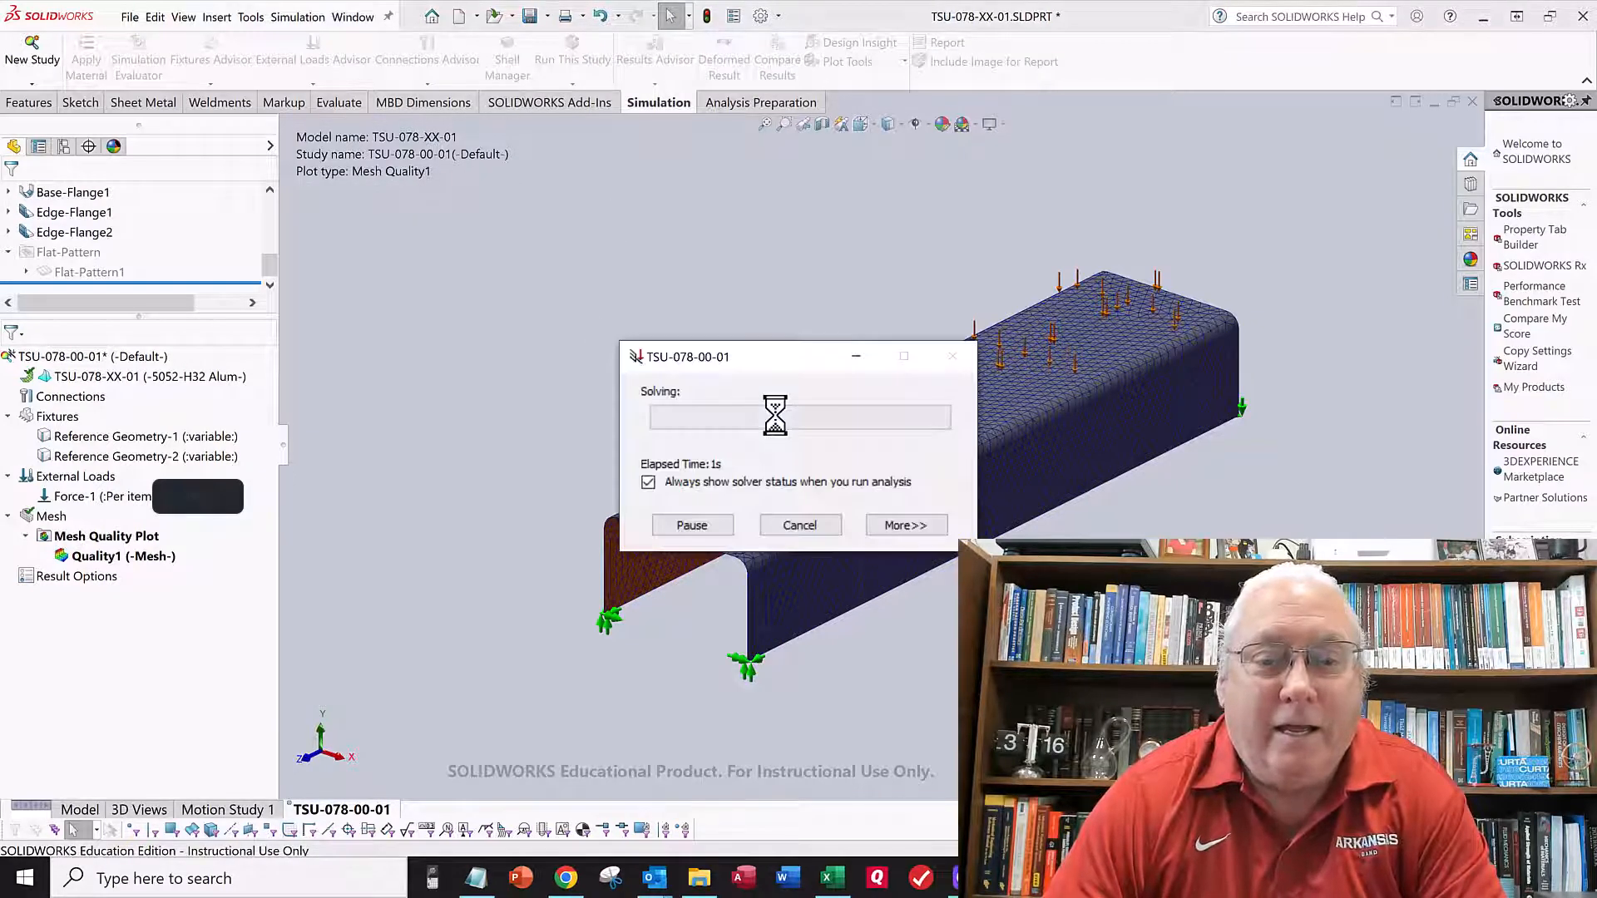
click(905, 525)
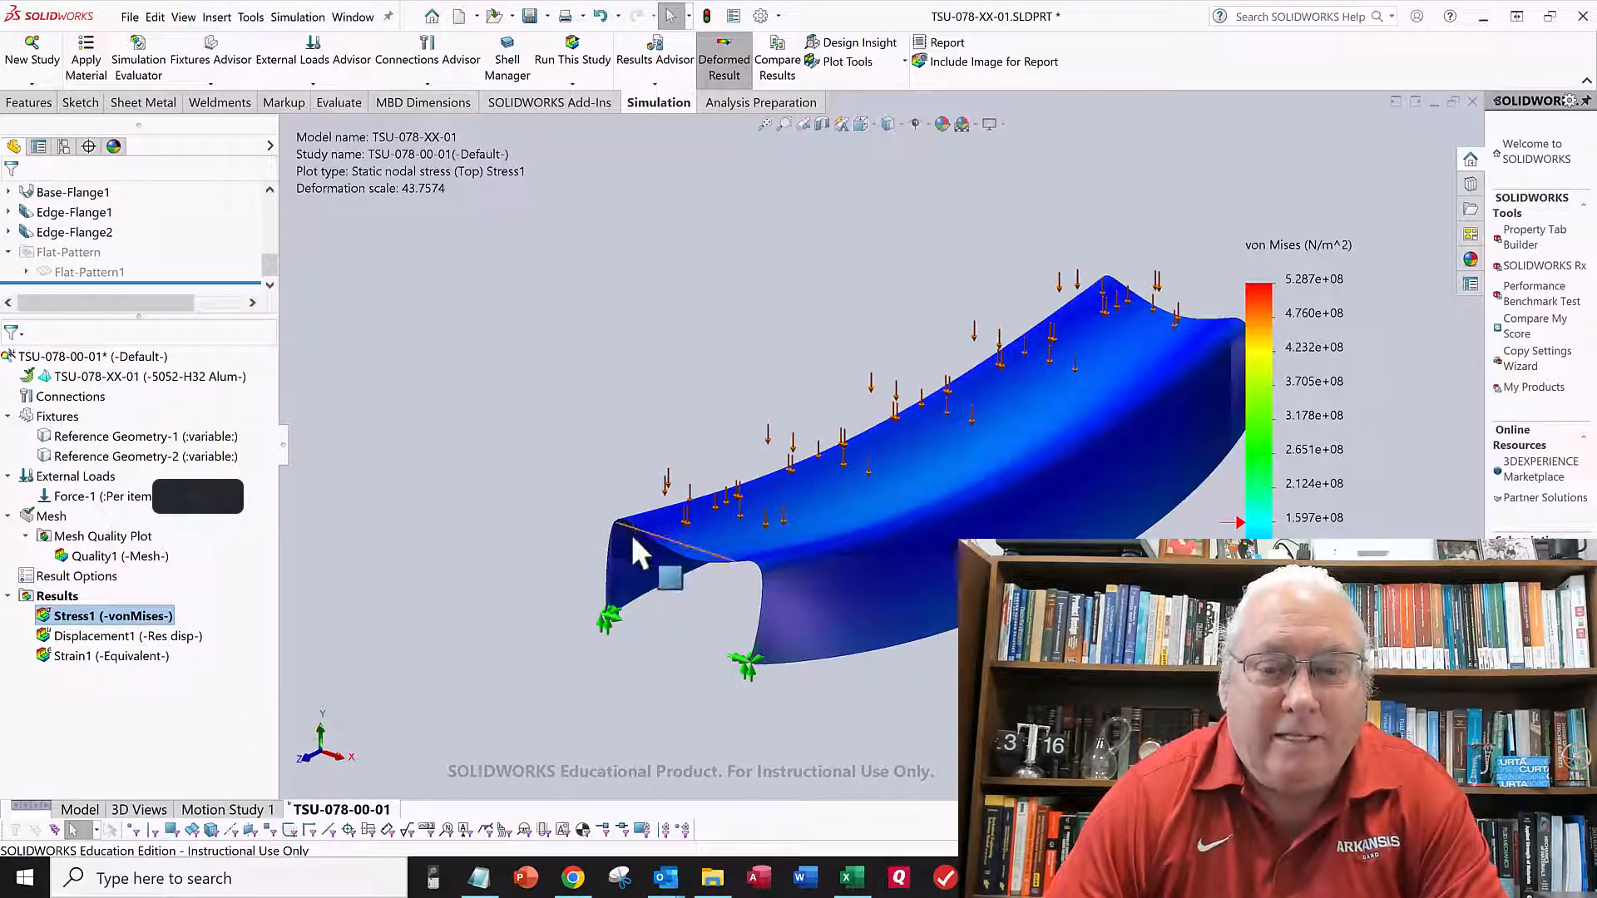
Redefine the von Mises stress plot to show SZ: Z Normal Stress in psi.
right_click(132, 636)
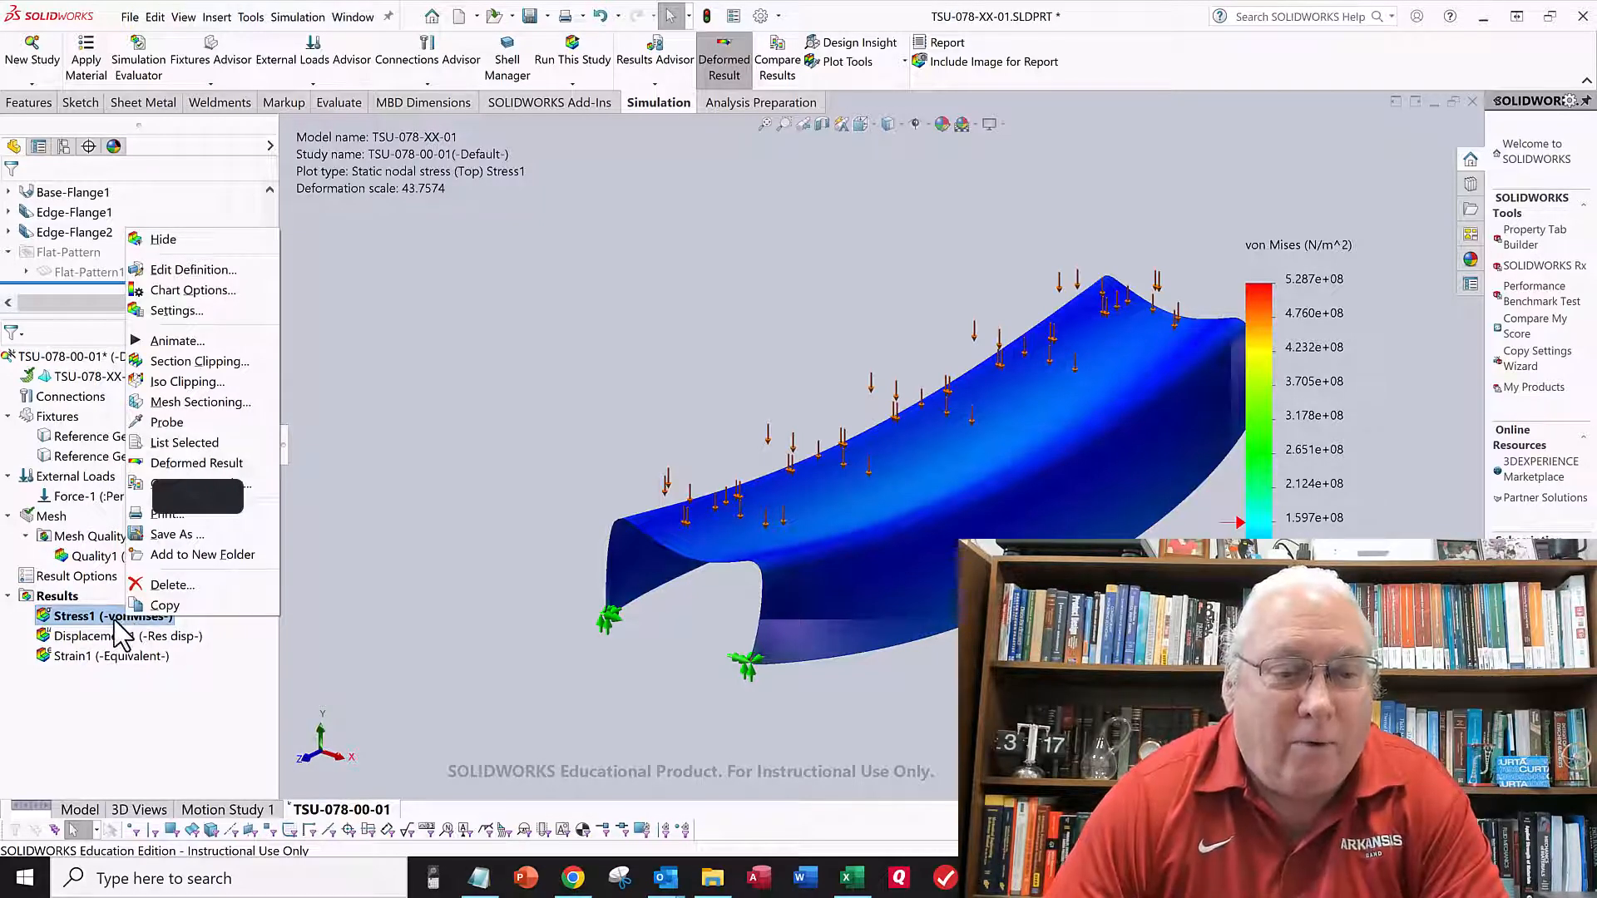
click(196, 266)
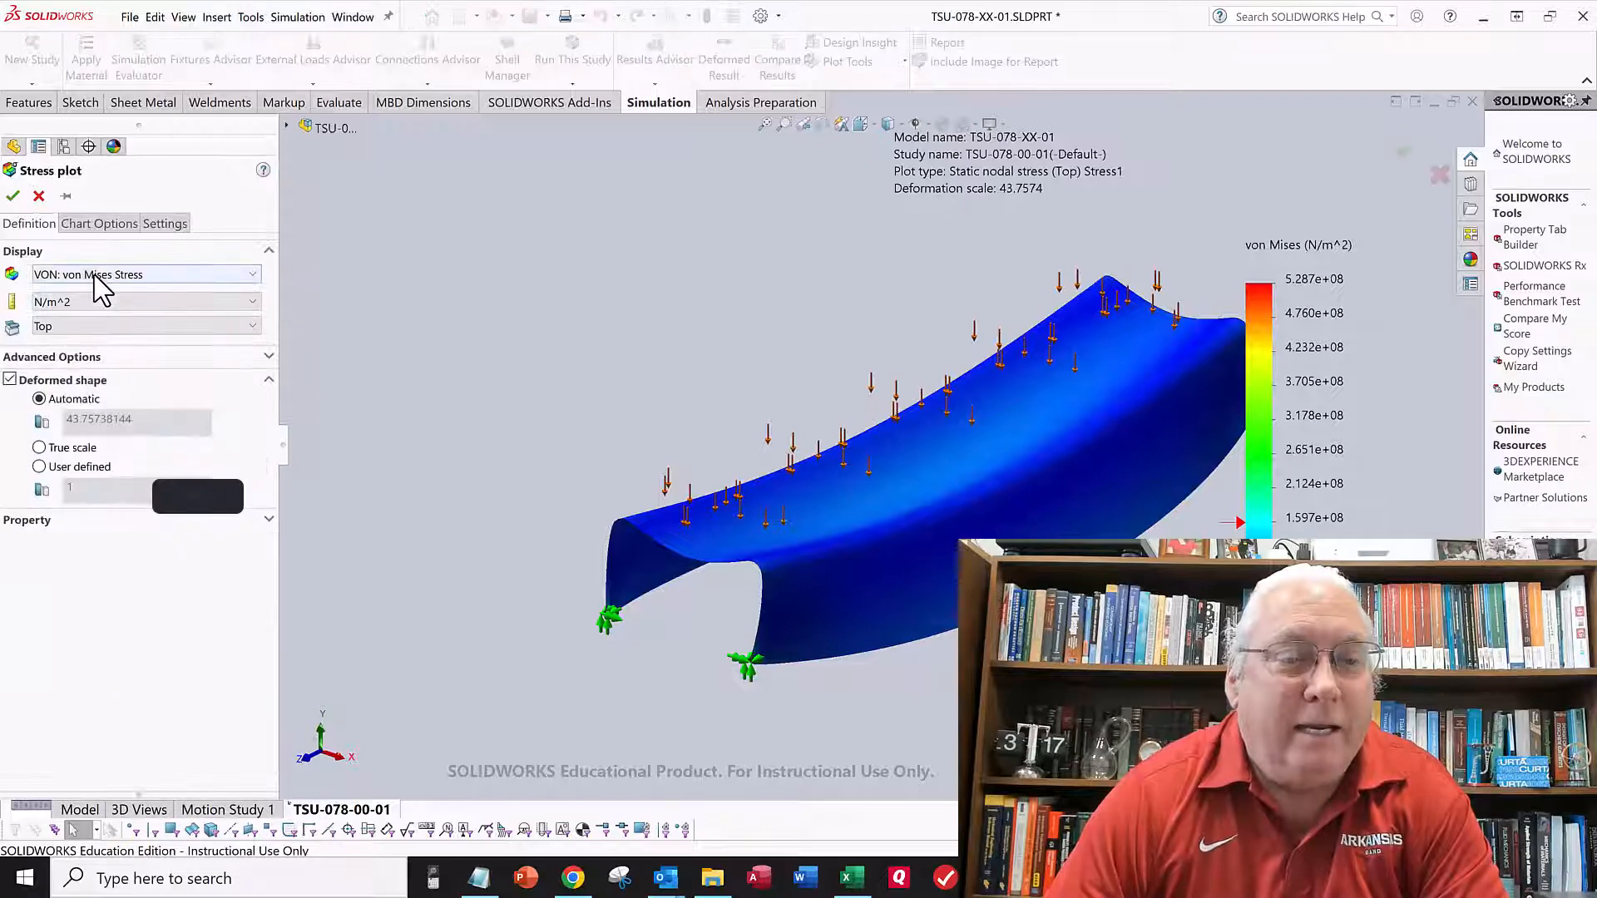
click(100, 275)
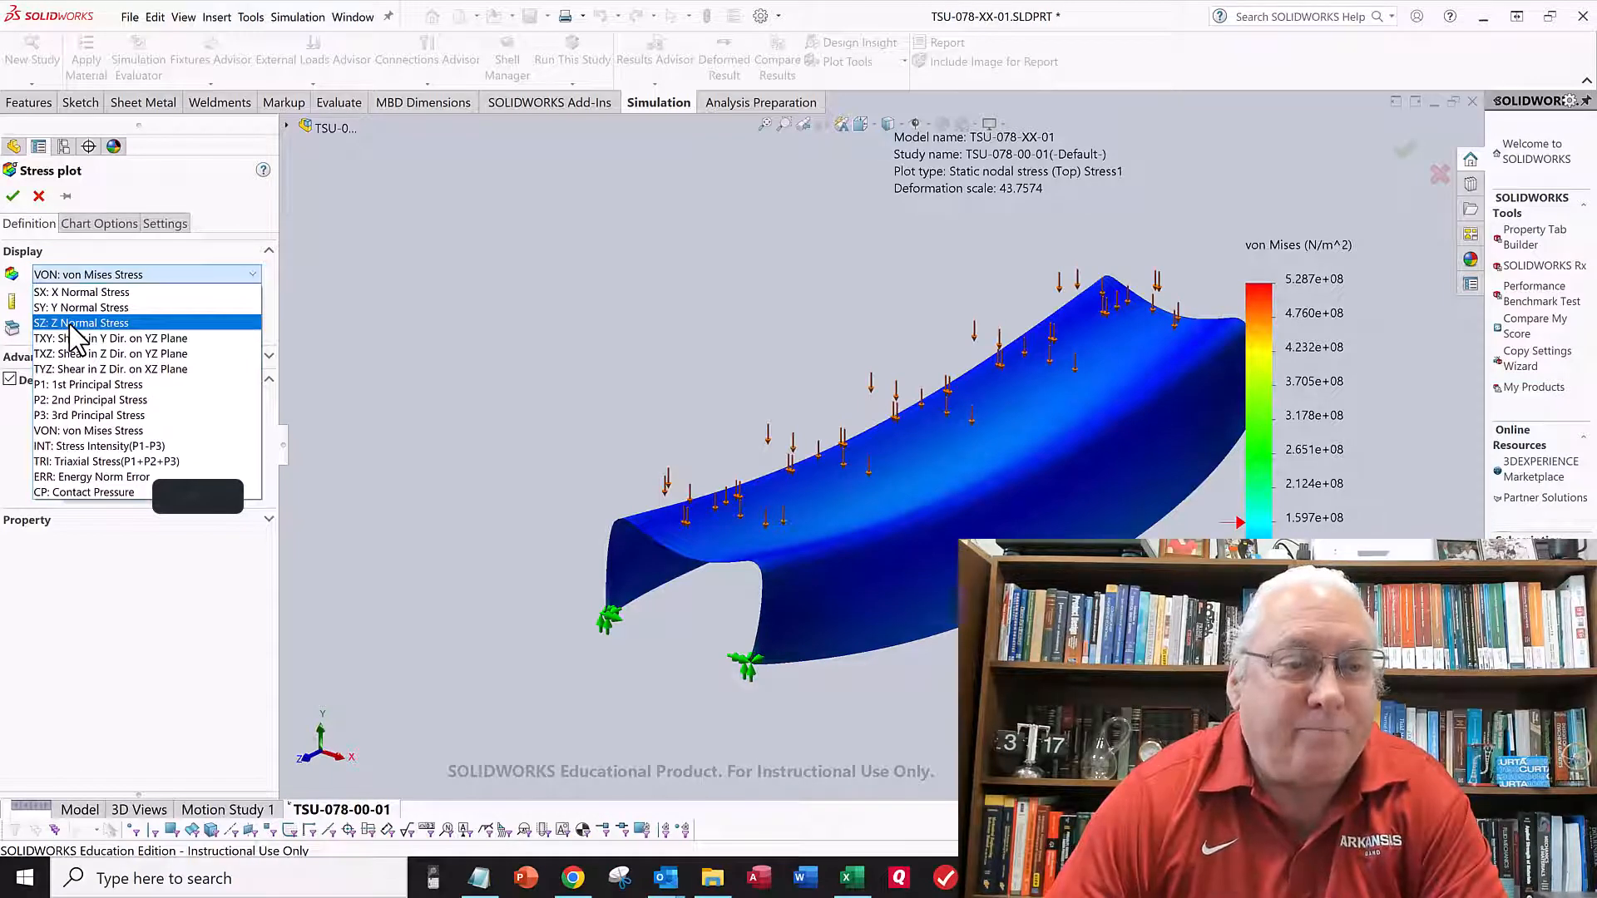
click(69, 324)
click(86, 302)
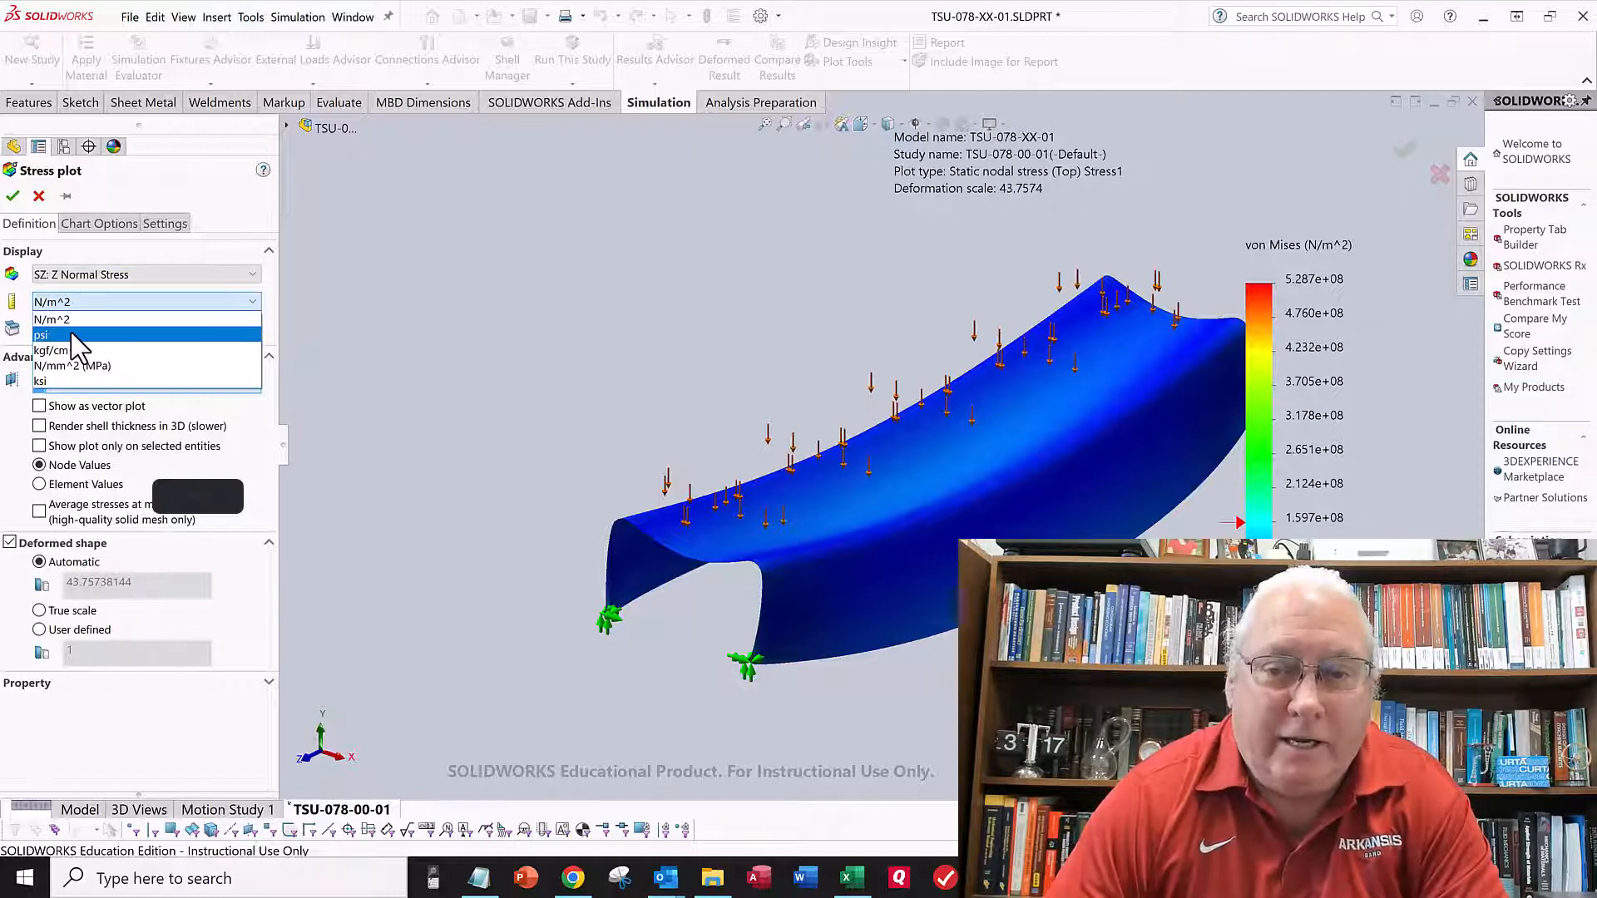
click(73, 334)
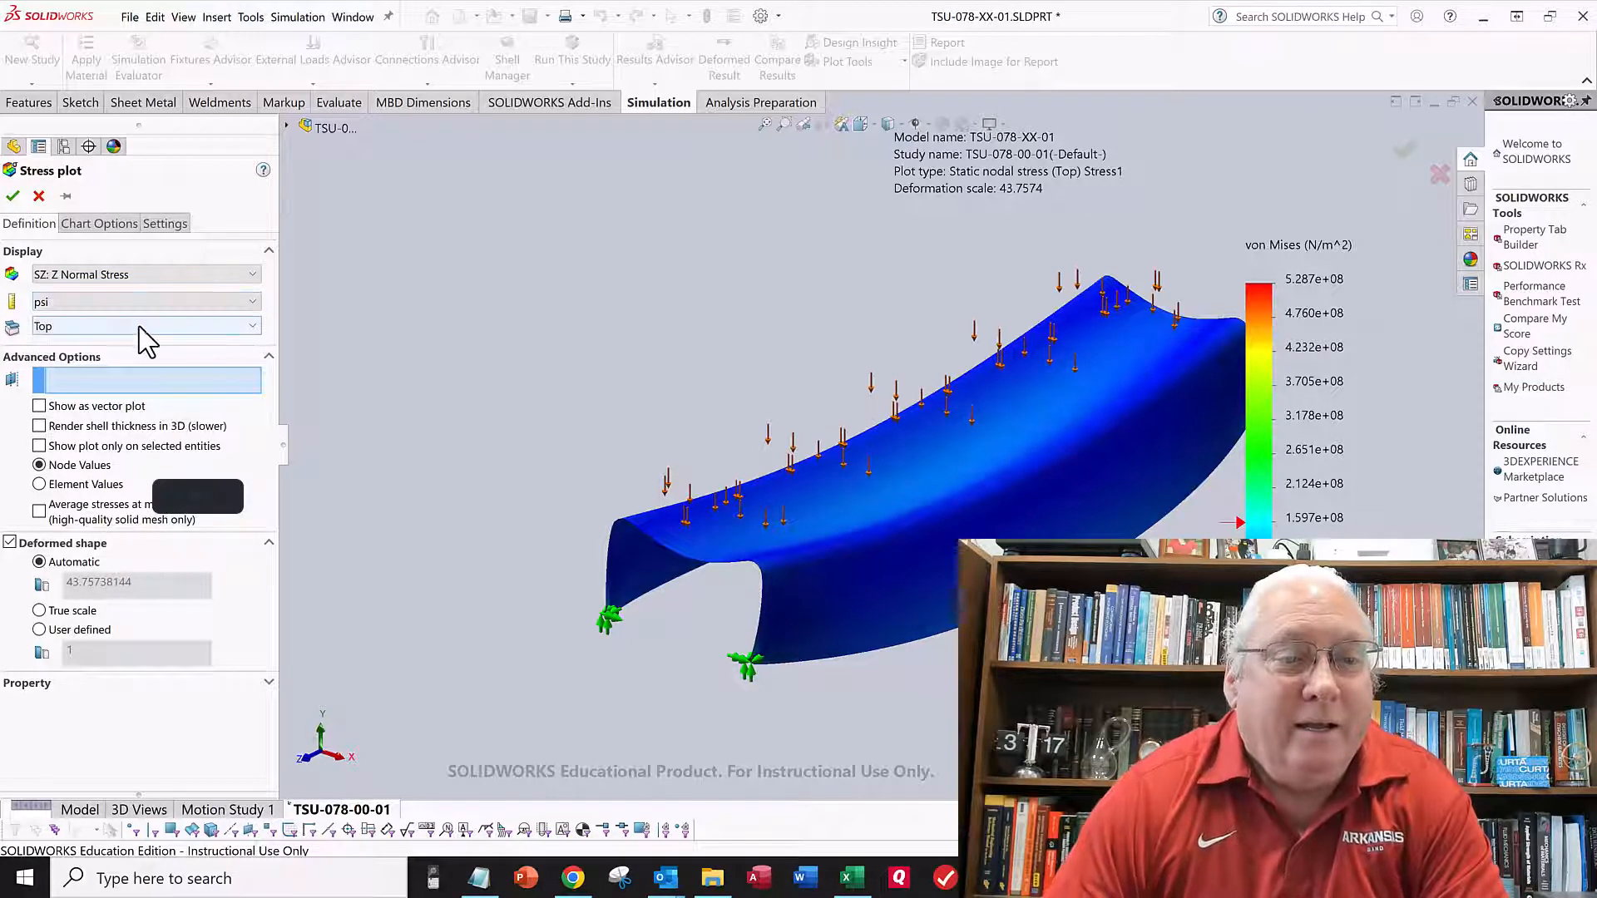
click(14, 197)
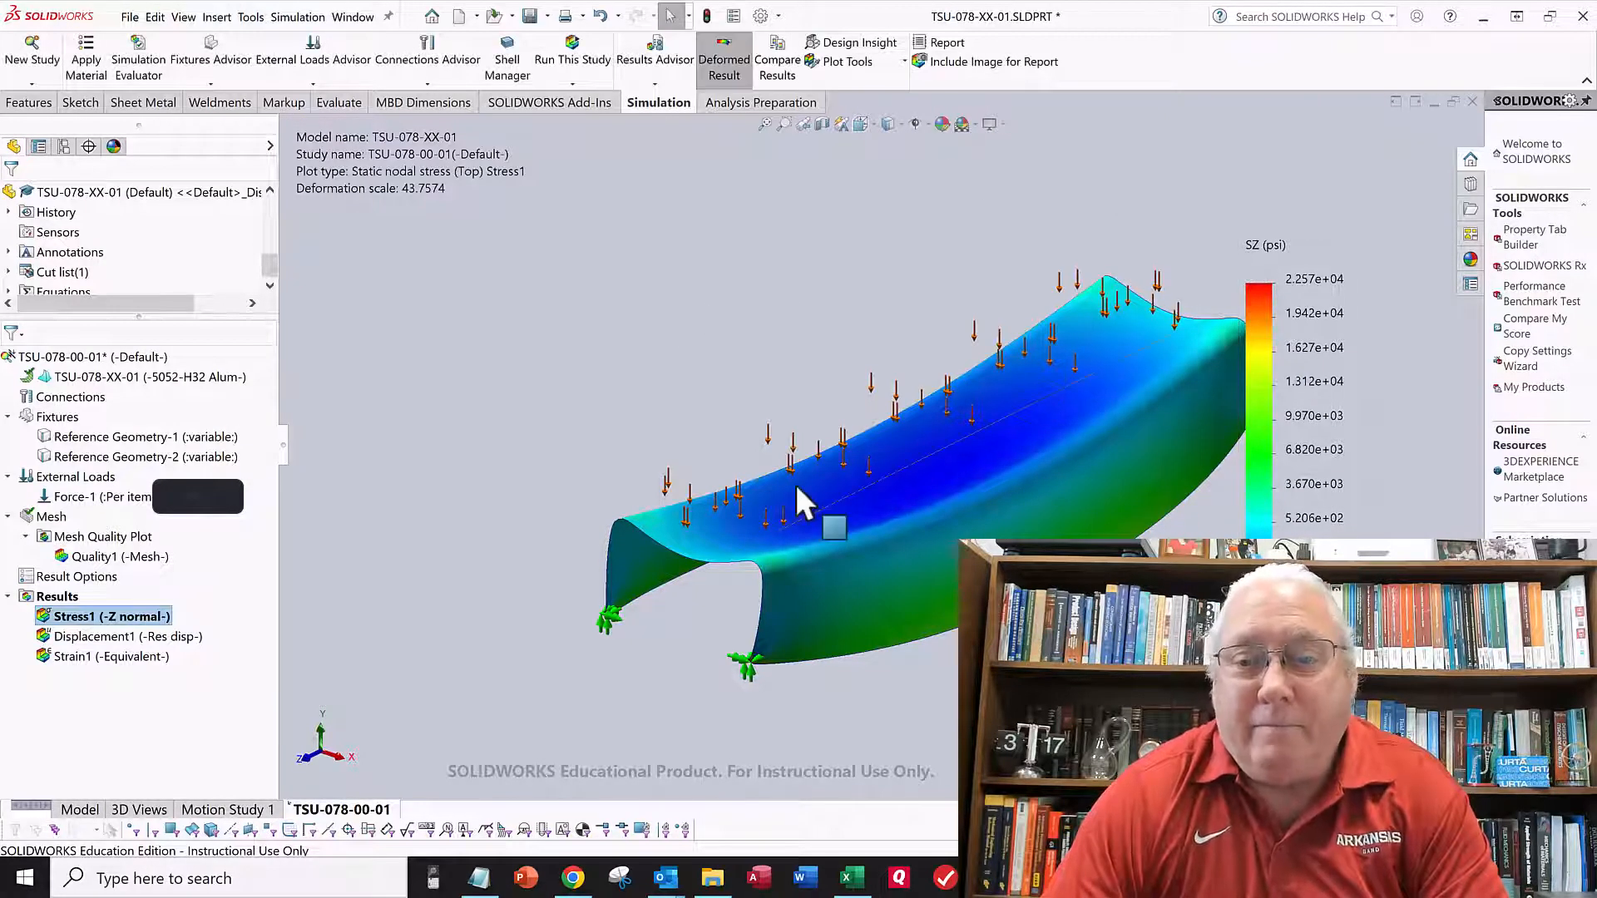
Display the stress plot on the undeformed shape and set the legend's maximum value to 10333 psi.
click(729, 71)
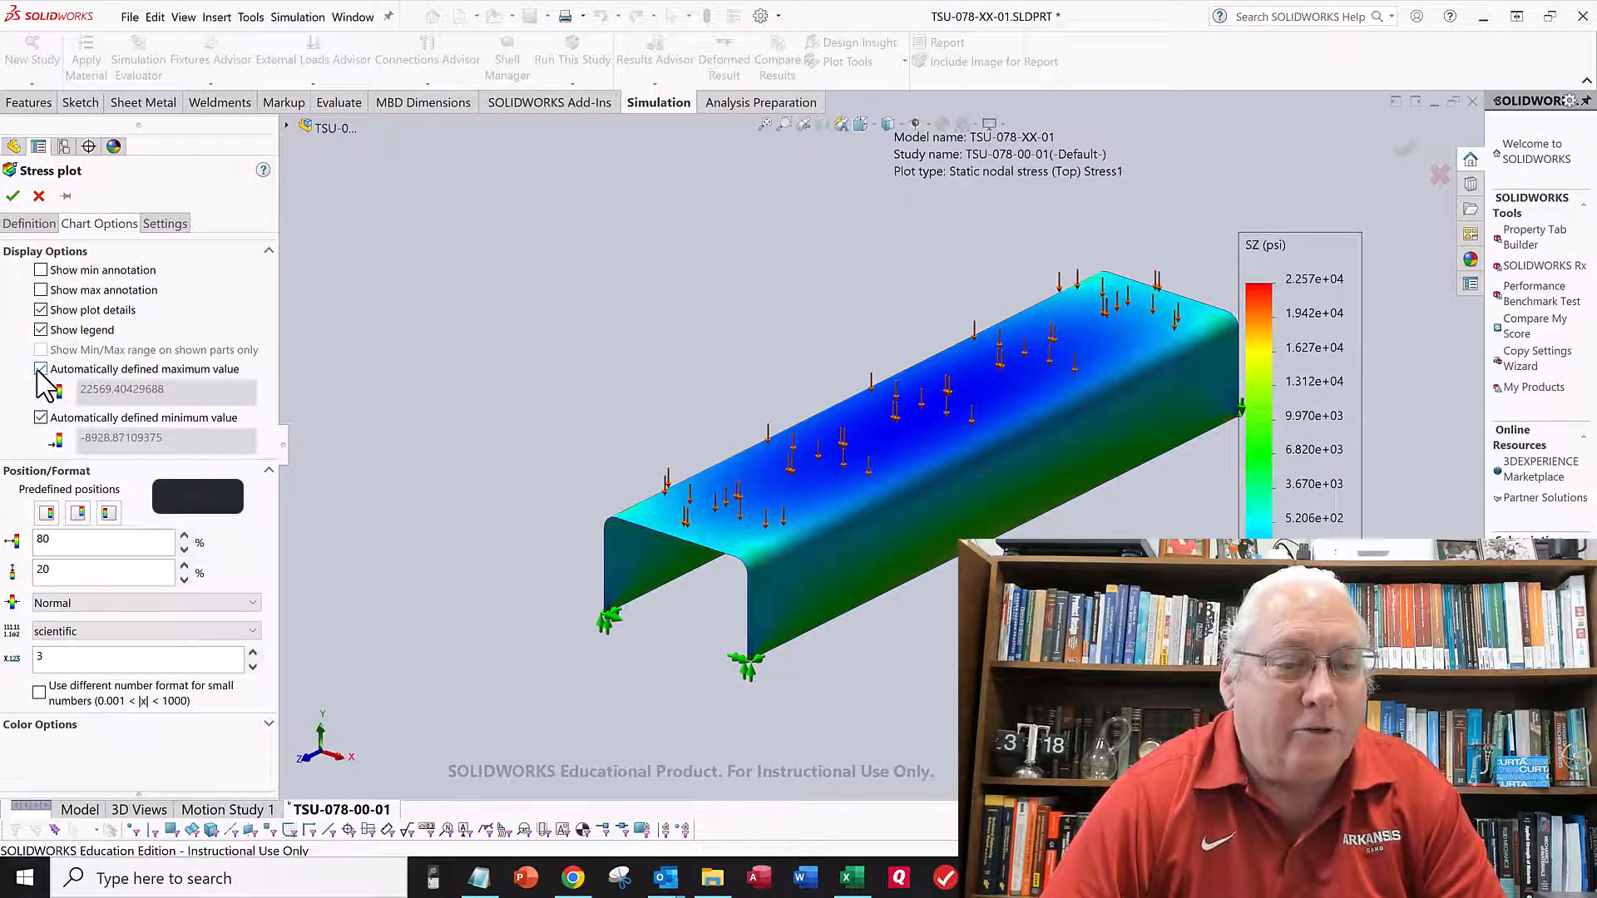
click(39, 369)
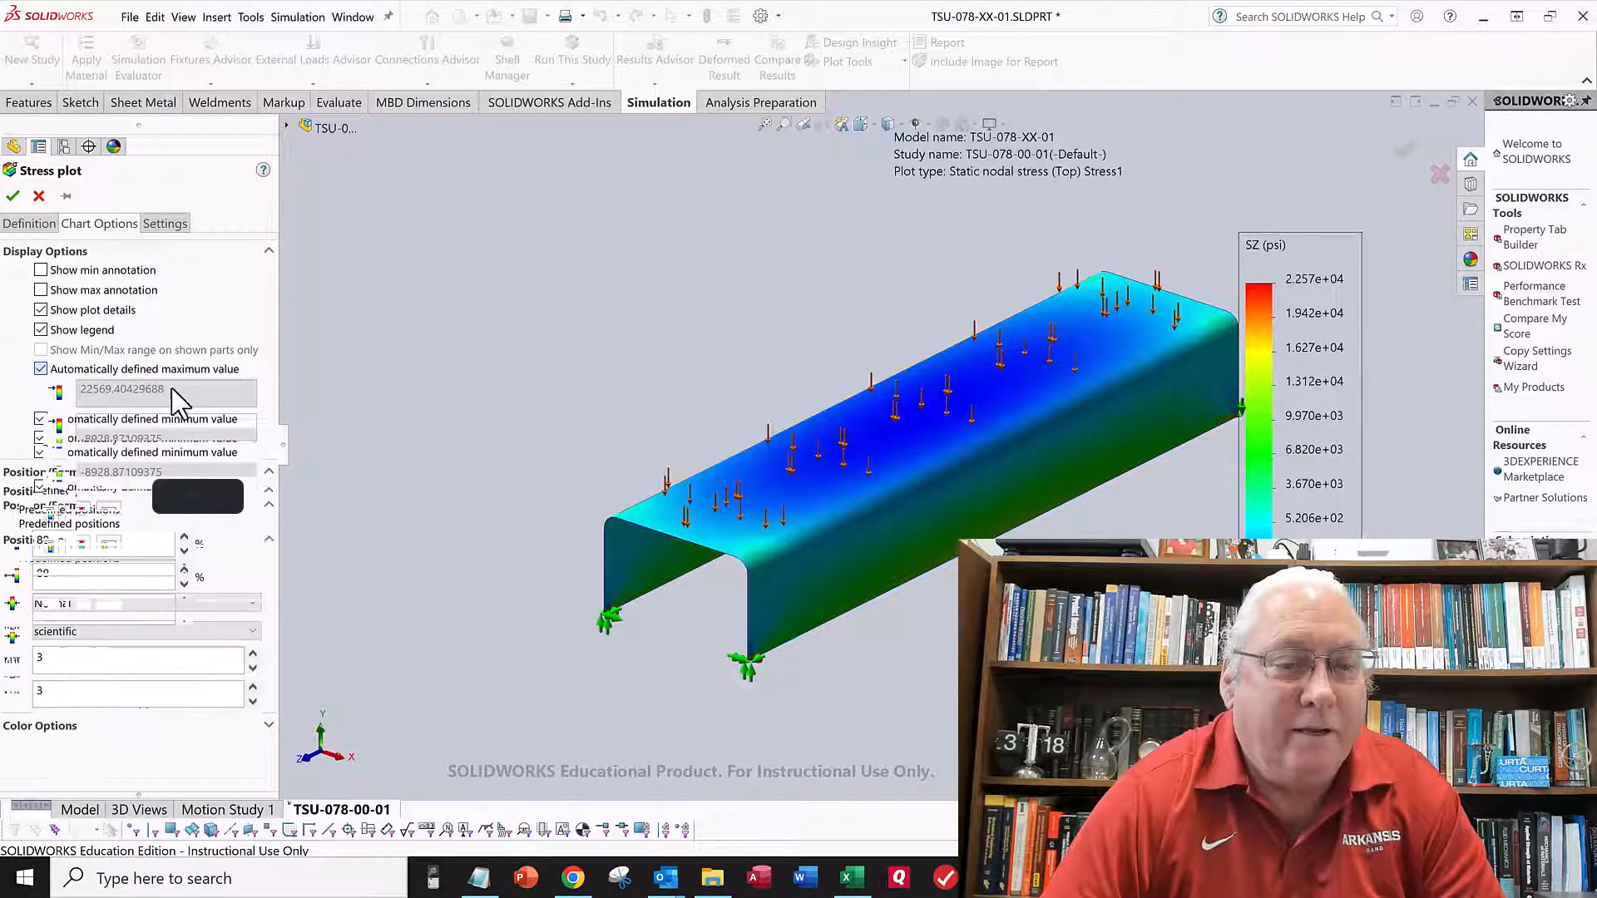
drag(176, 442, 79, 443)
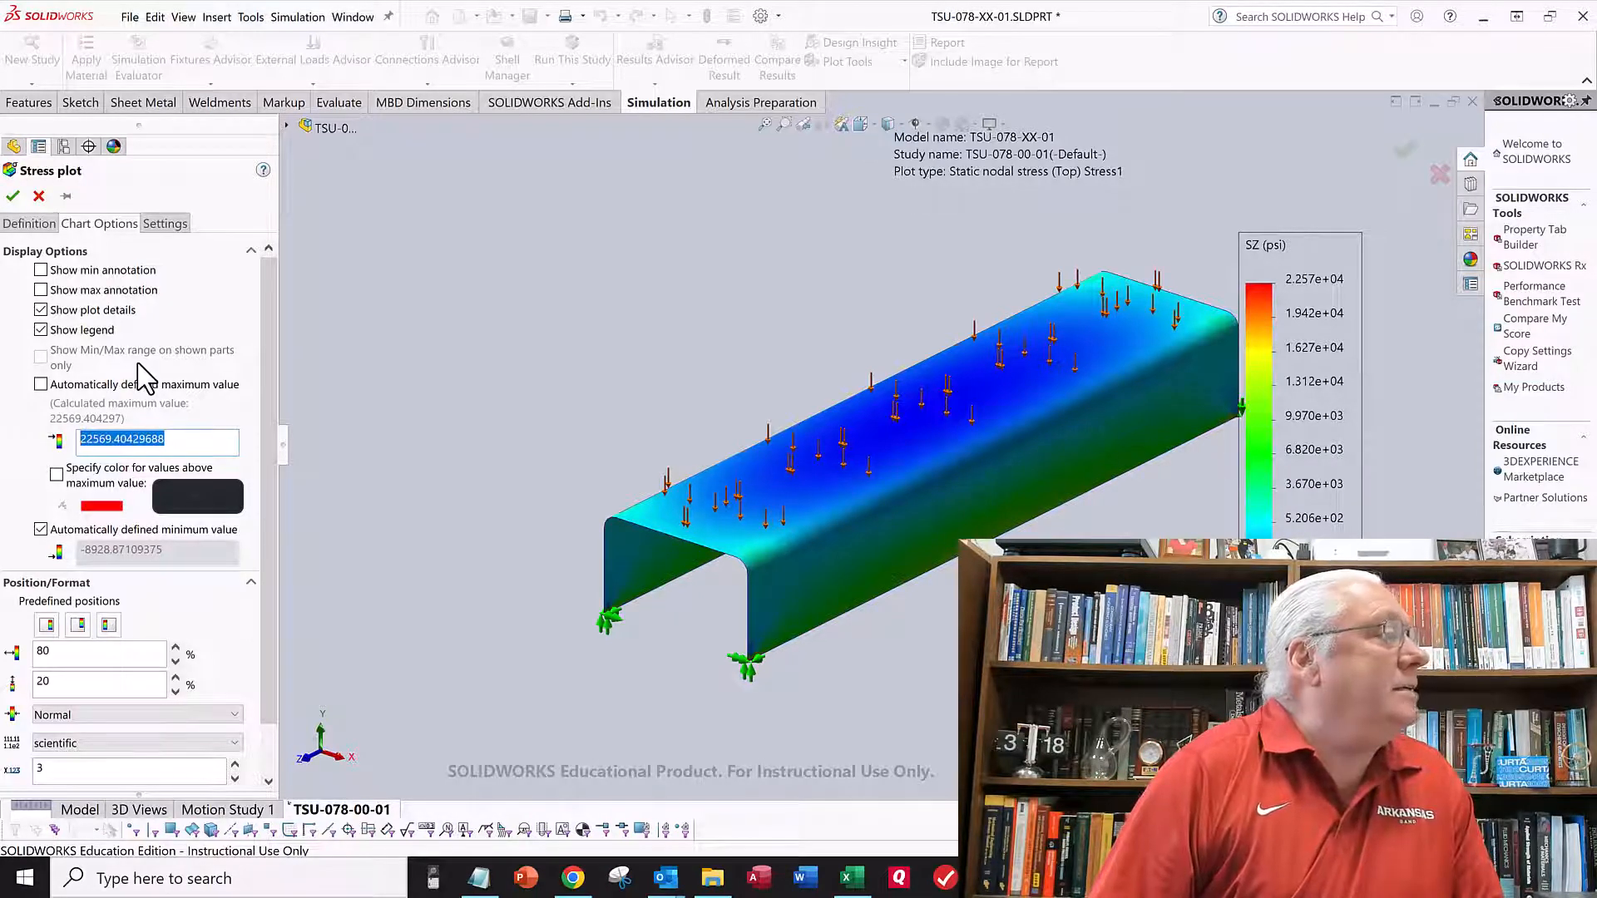
text(10333)
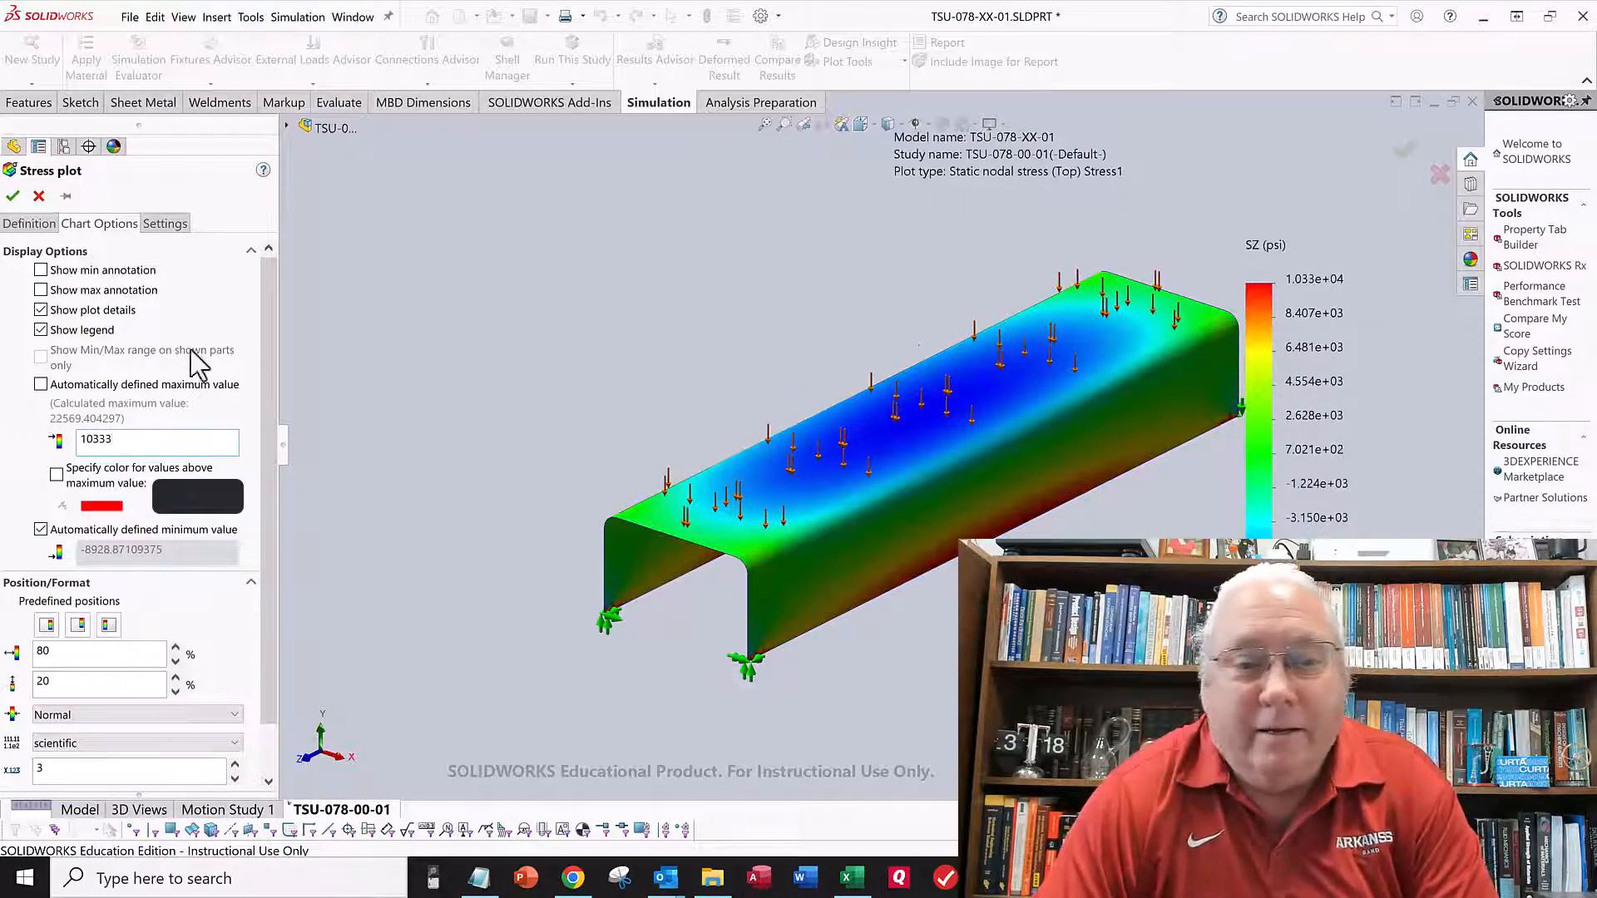
click(13, 197)
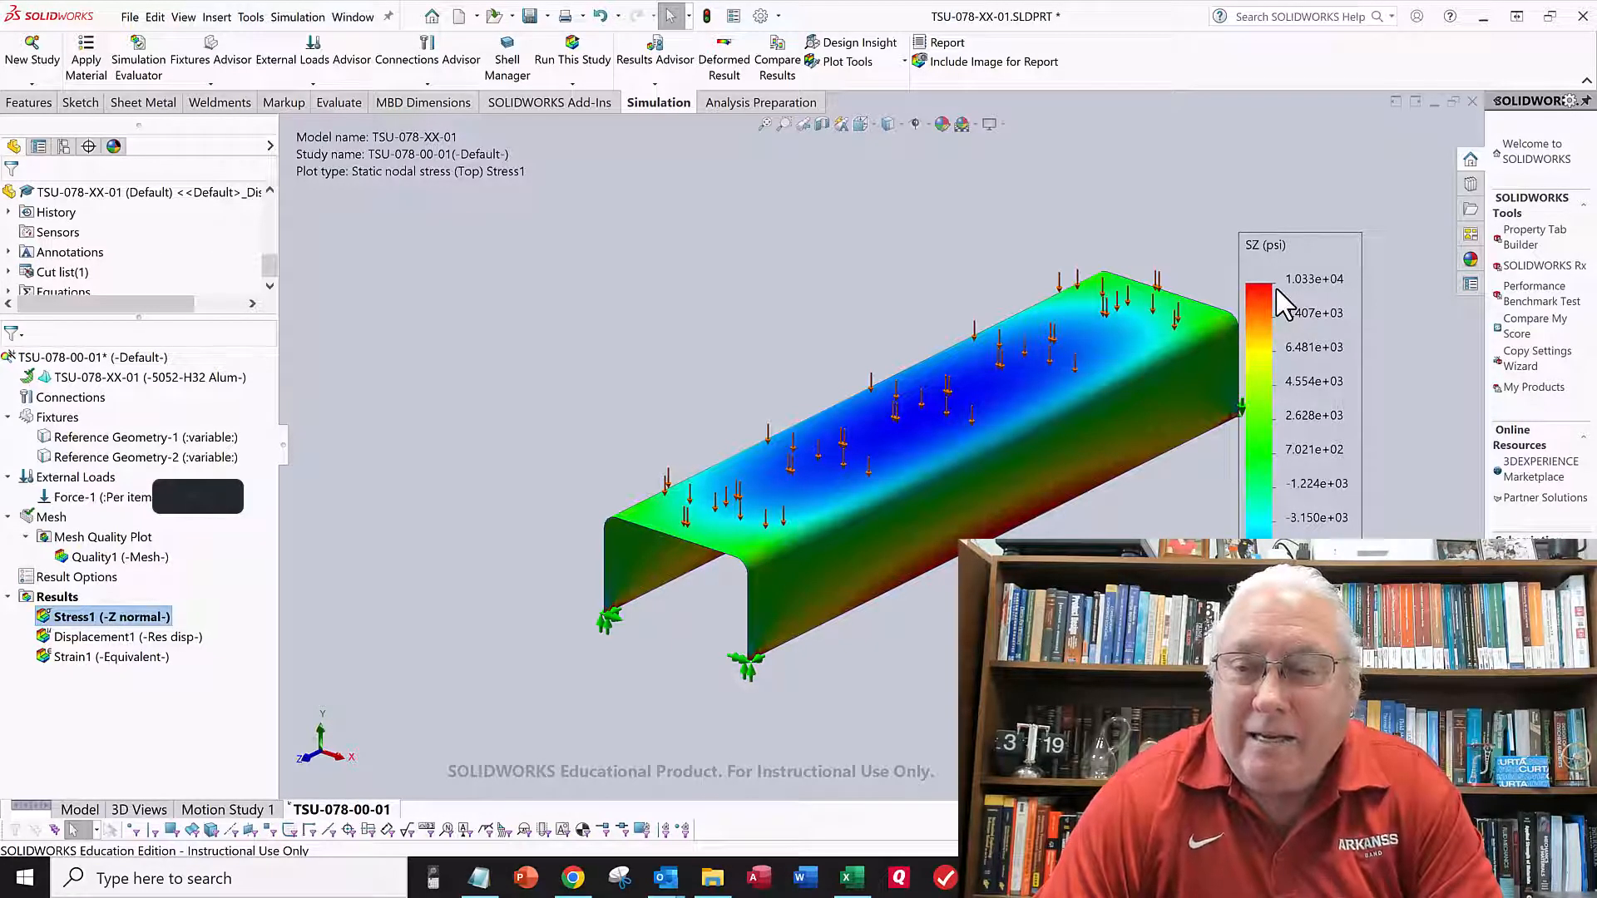
Examine the Z normal stress distribution with Iso Clipping, sweeping the iso value through compressive and tensile stresses up to 10333 psi.
click(853, 63)
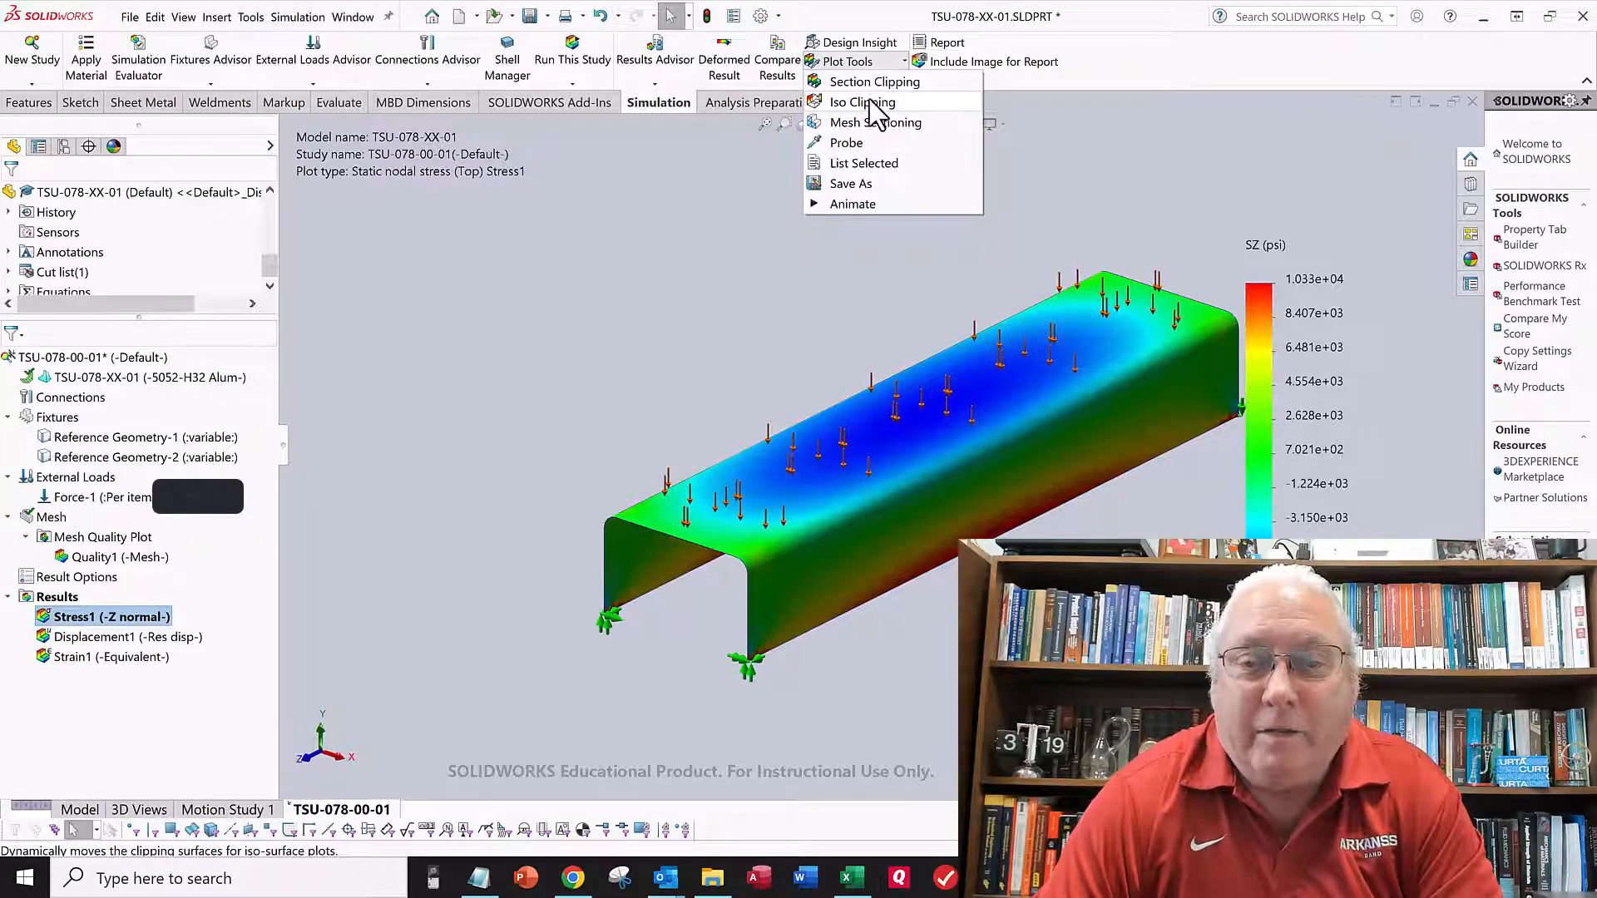
click(870, 102)
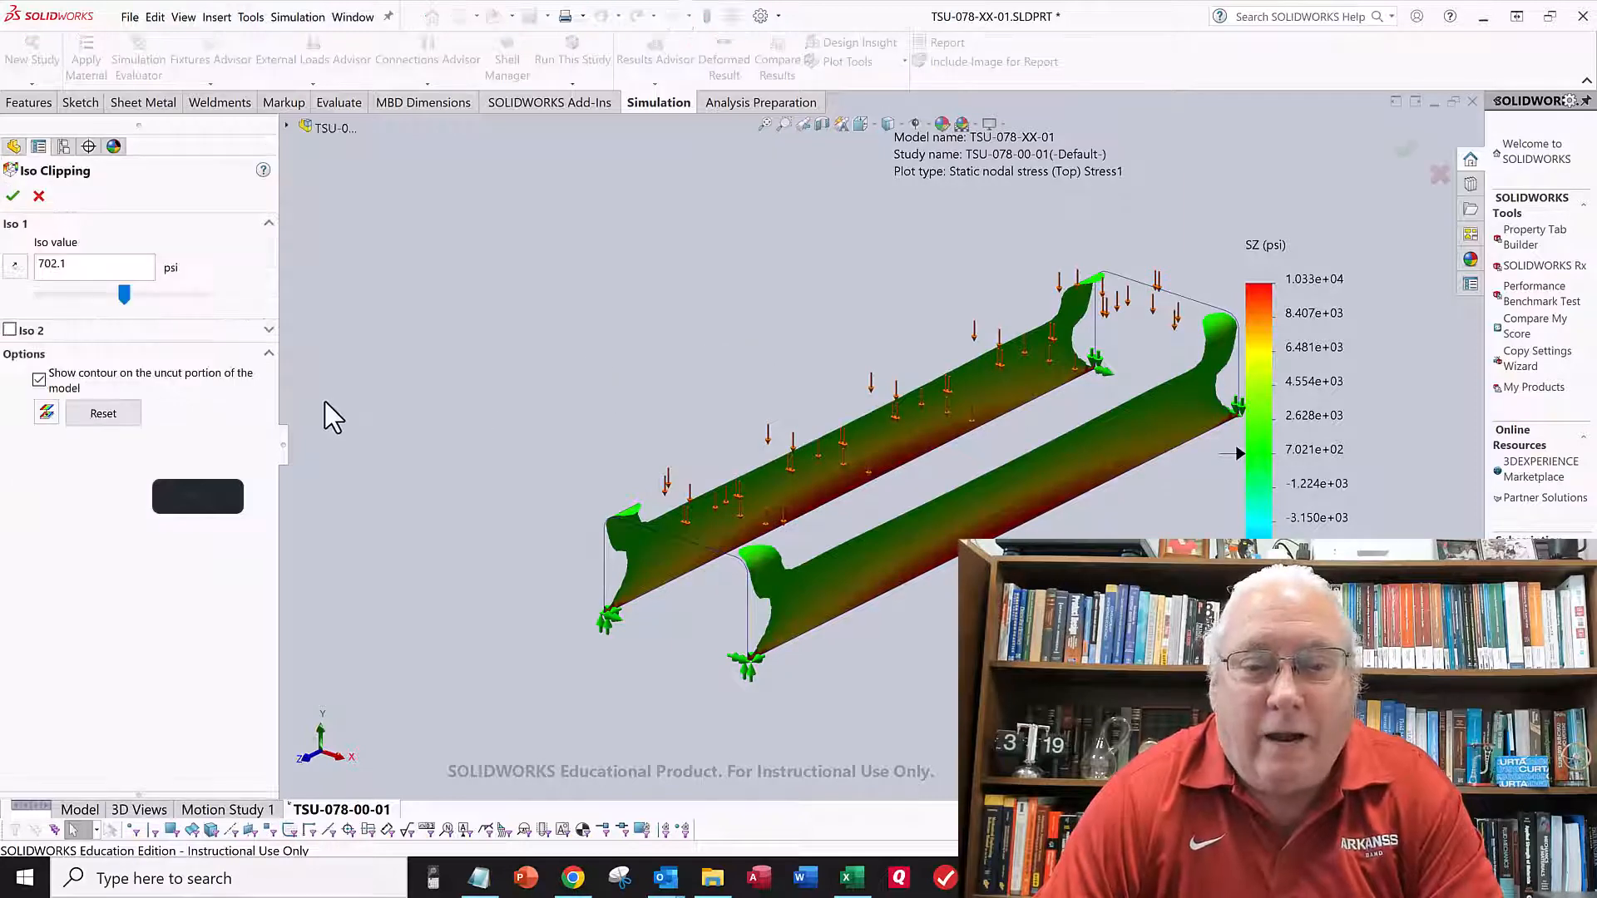
drag(122, 298, 60, 332)
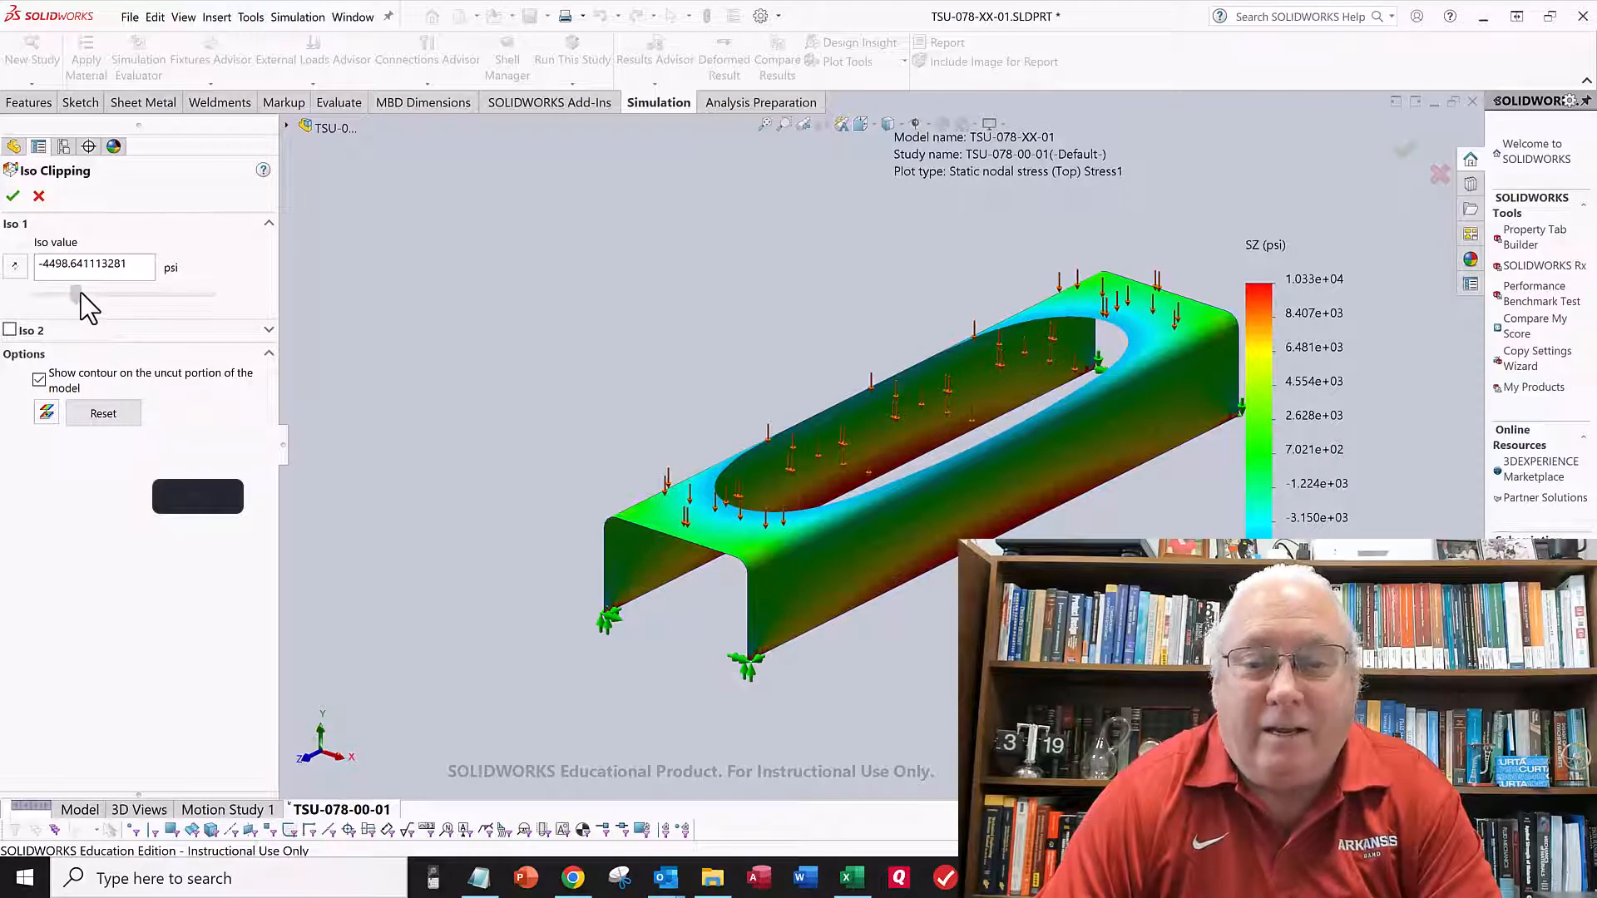
drag(82, 293, 132, 297)
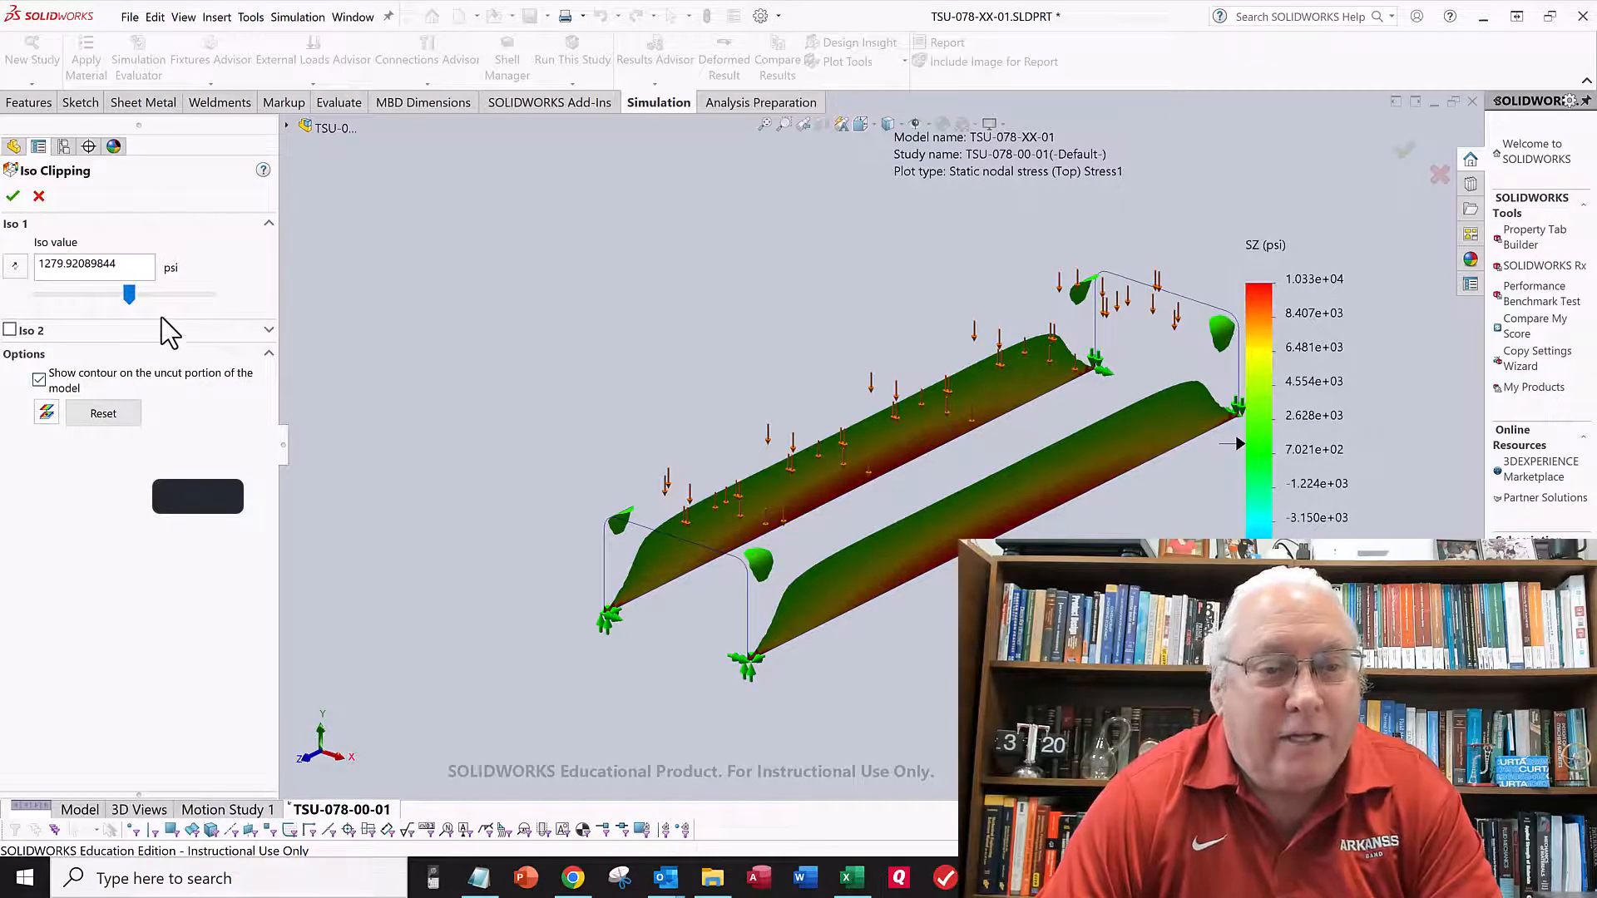
drag(130, 296, 219, 333)
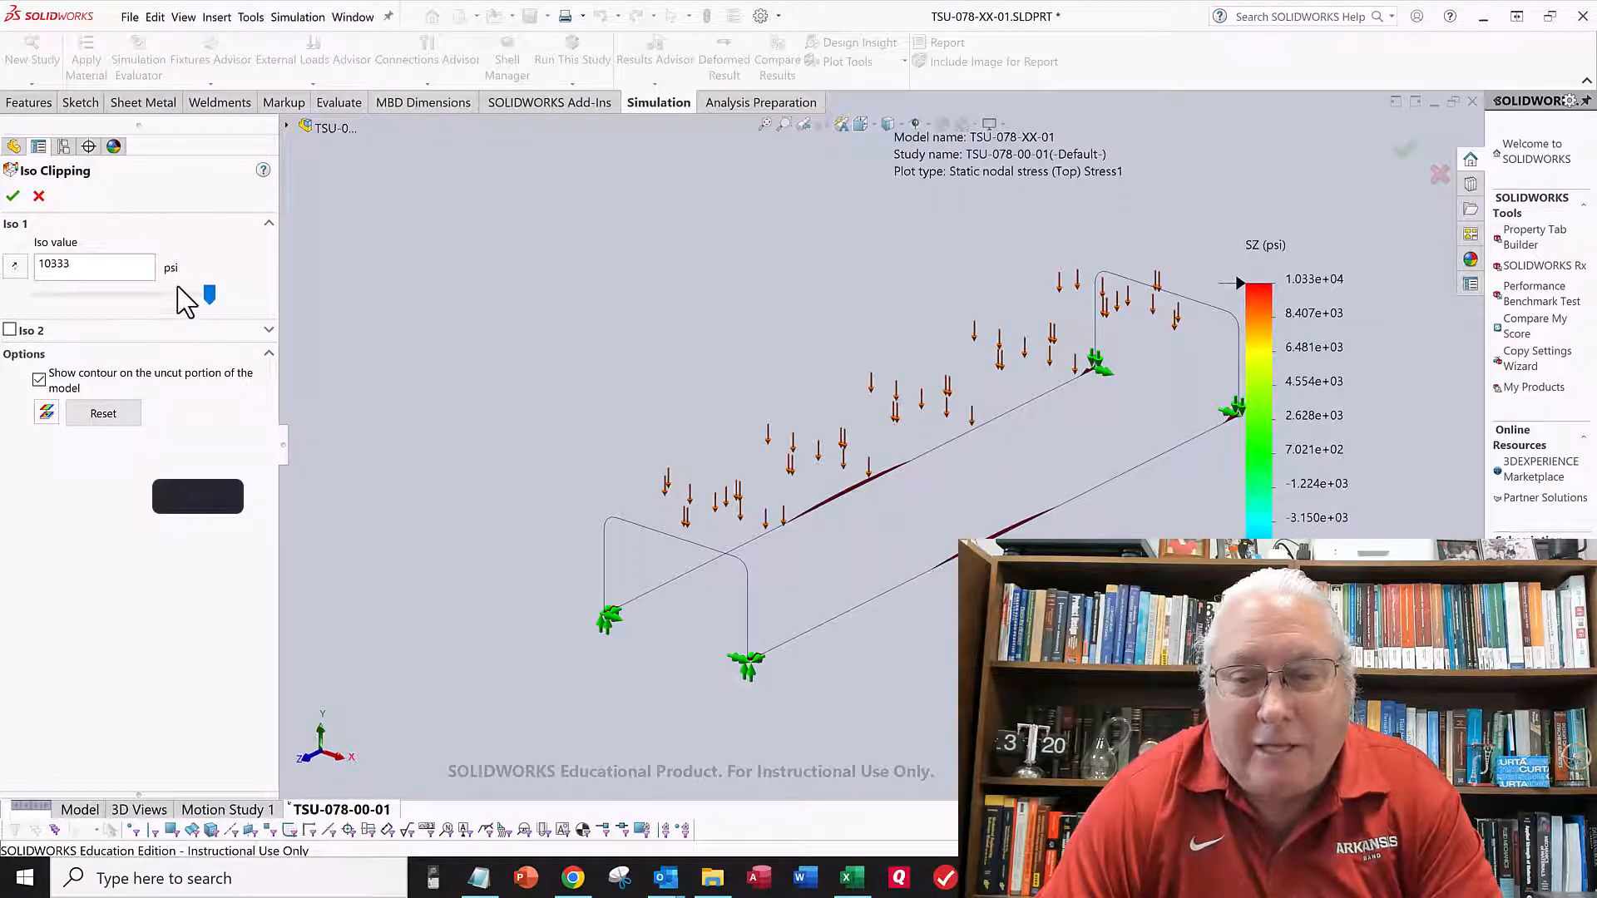
drag(208, 297, 253, 300)
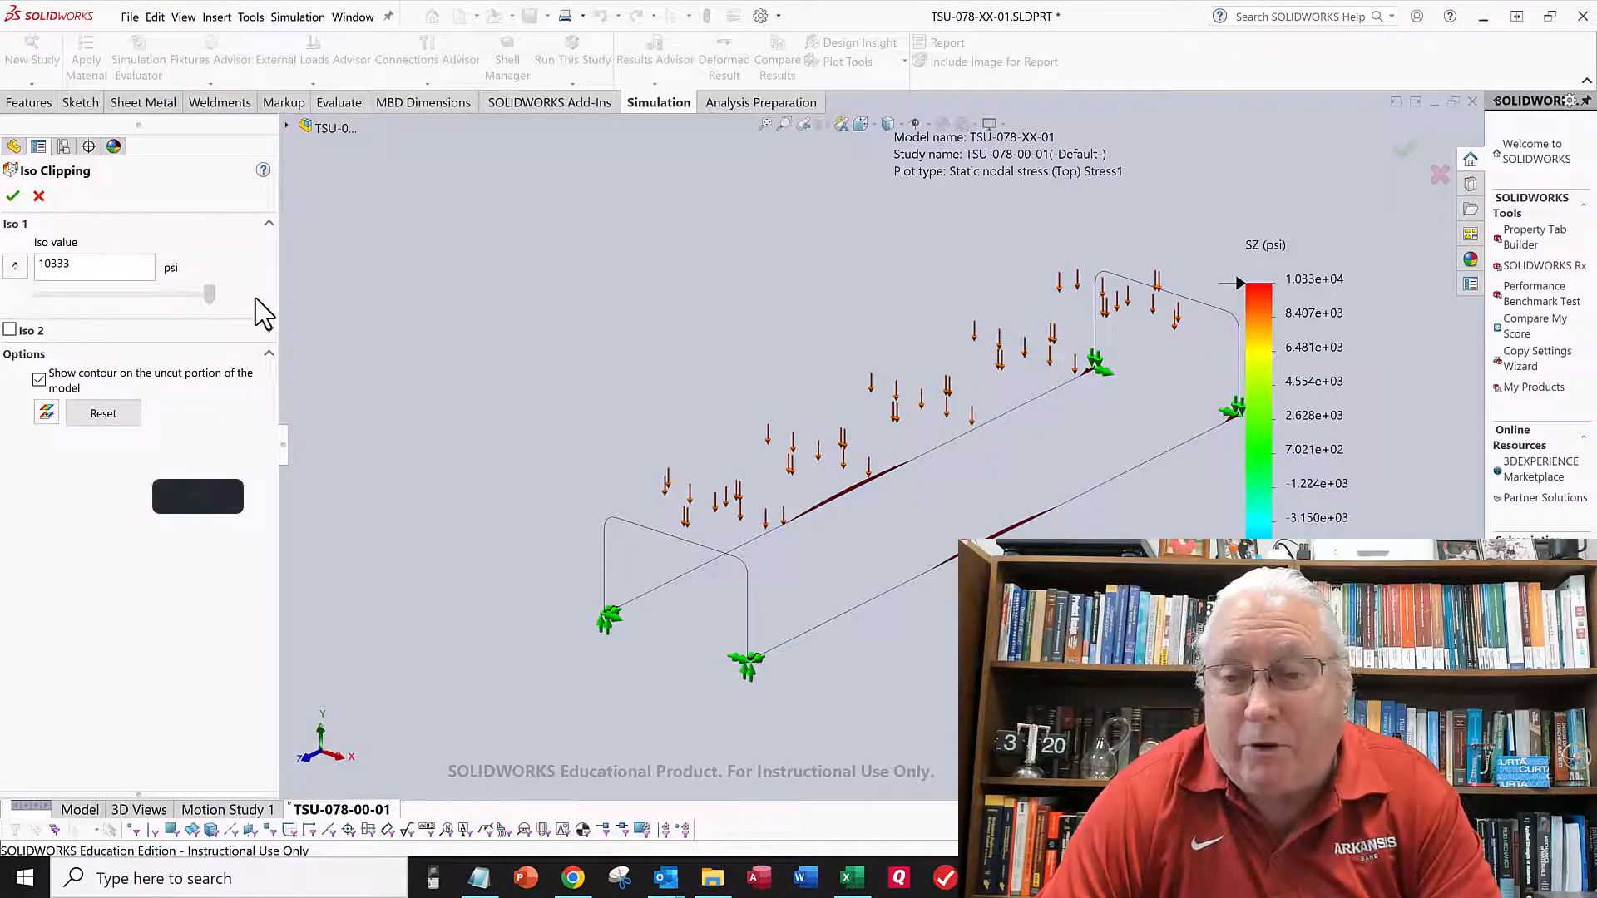
click(146, 296)
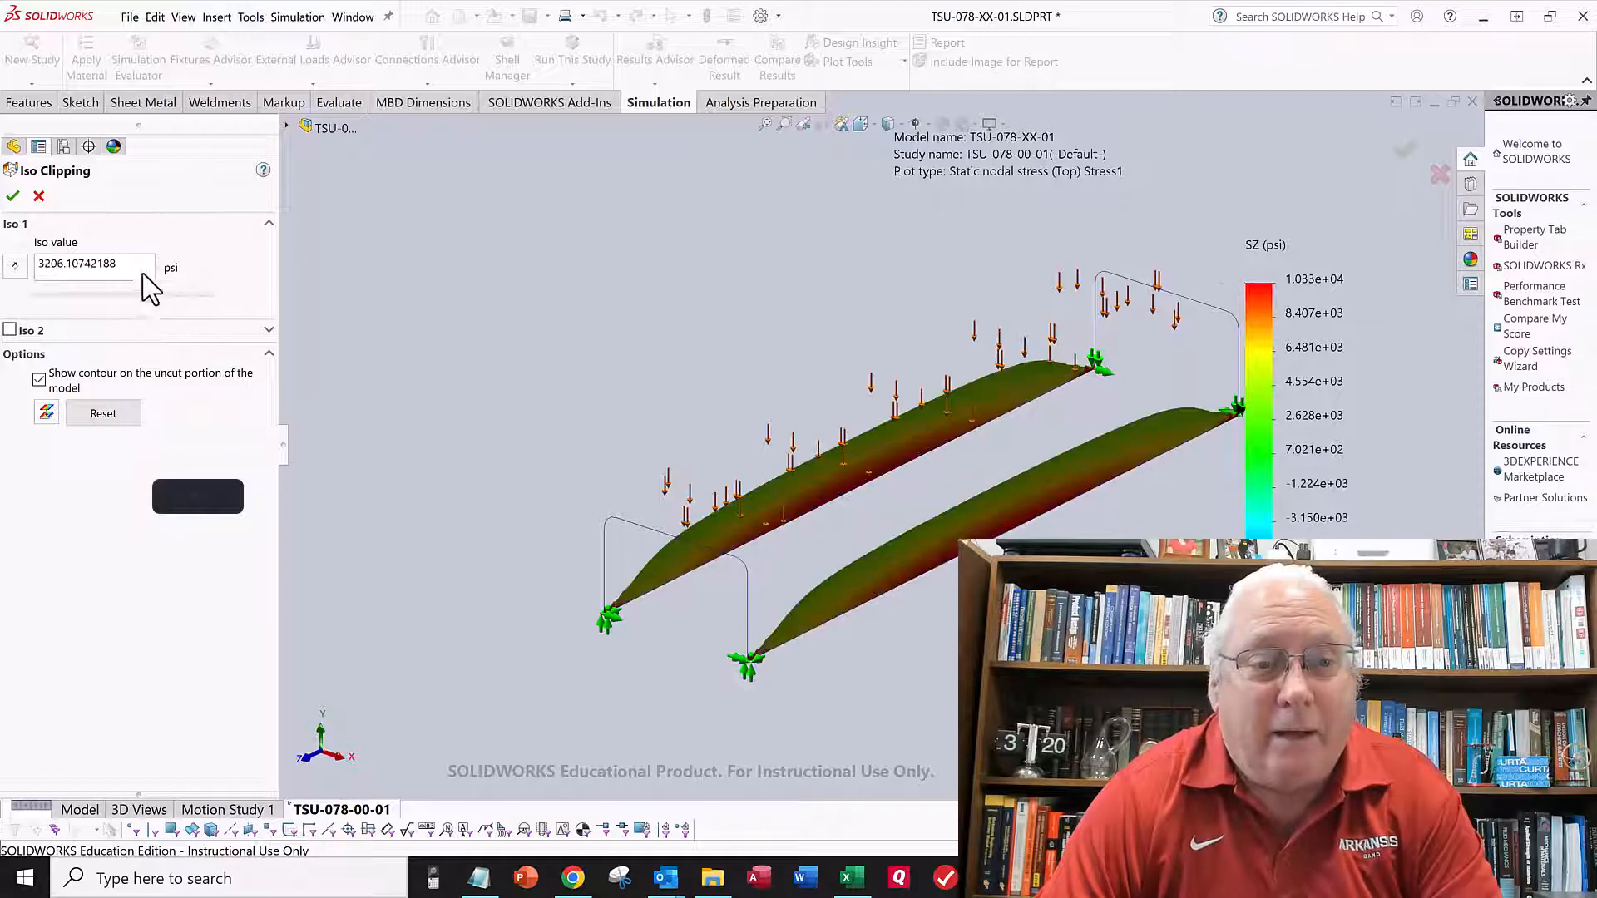
click(39, 197)
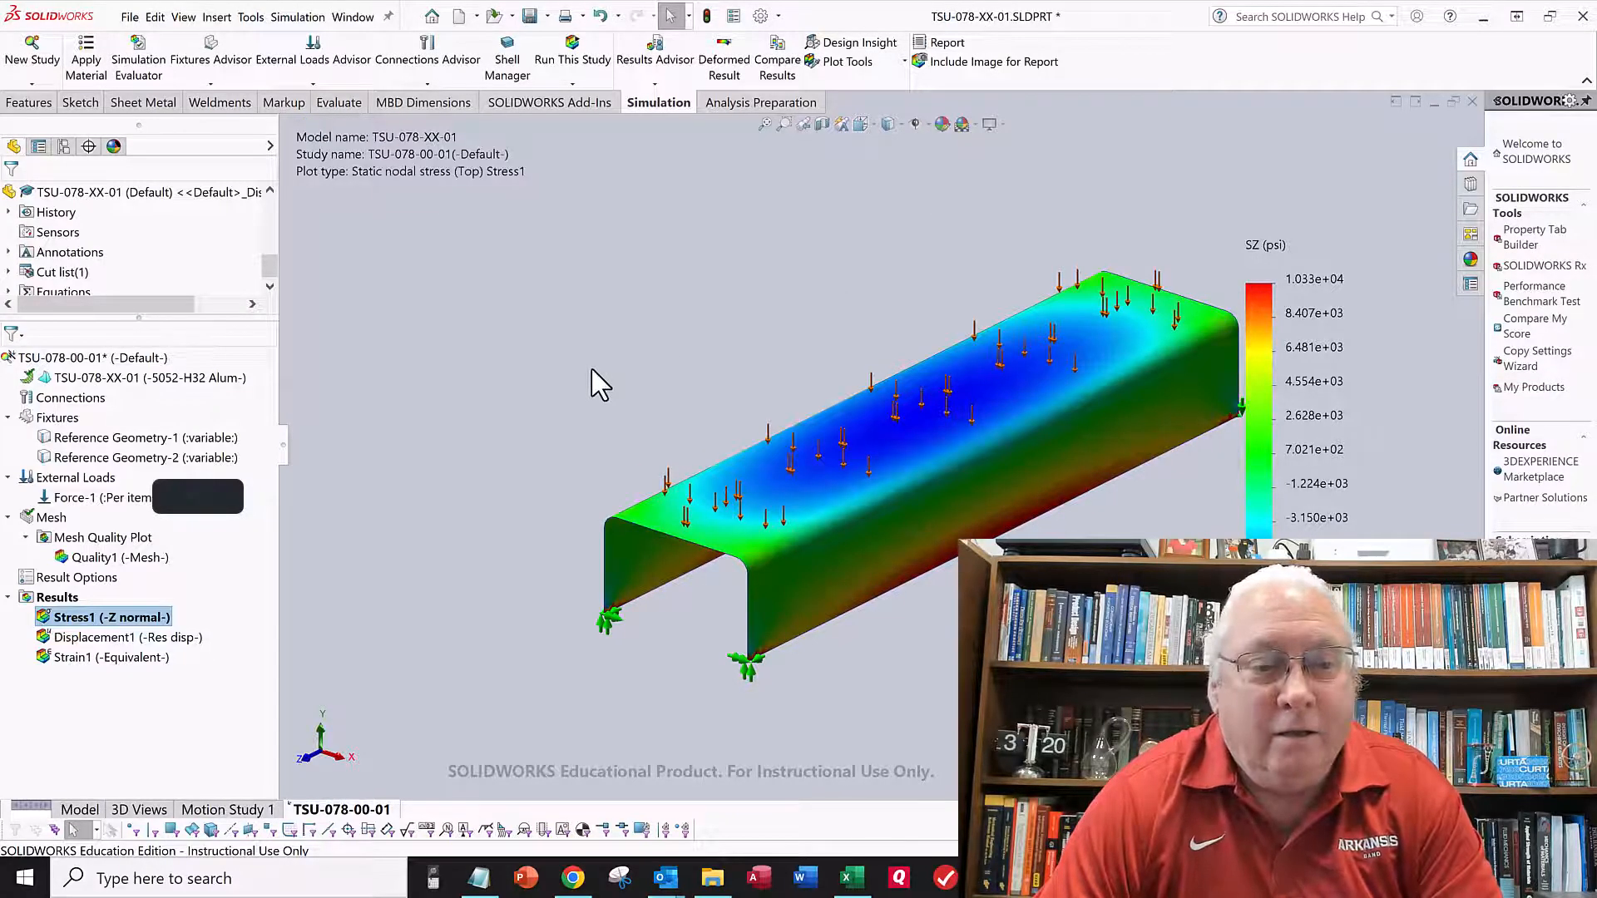
Redefine the displacement plot to show UY: Y Displacement in inches.
right_click(79, 639)
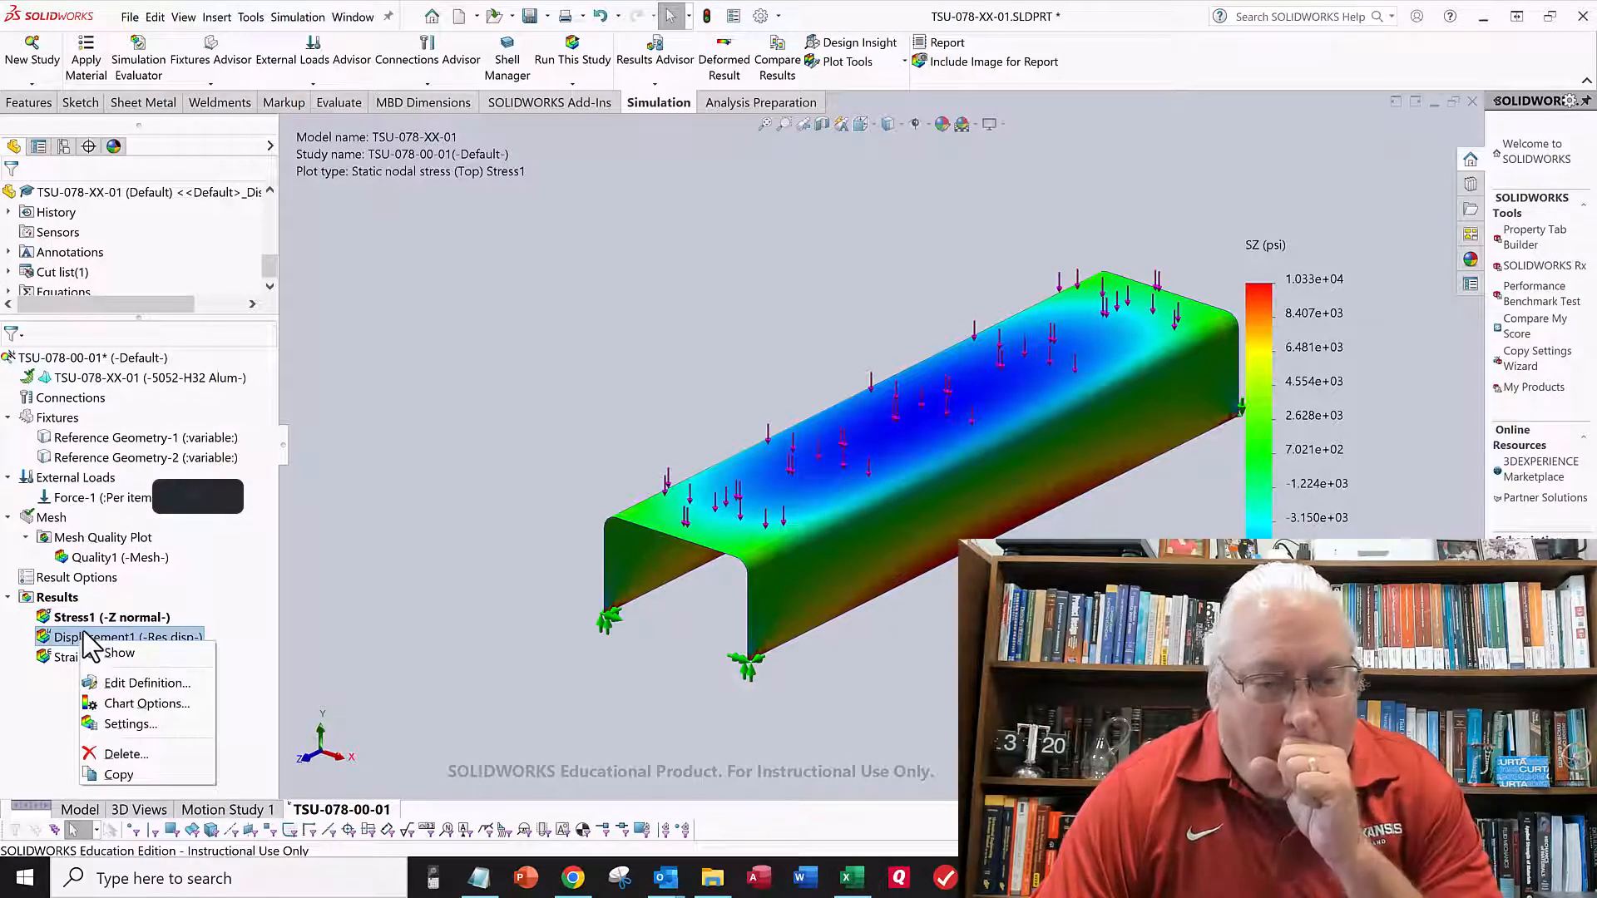
click(128, 682)
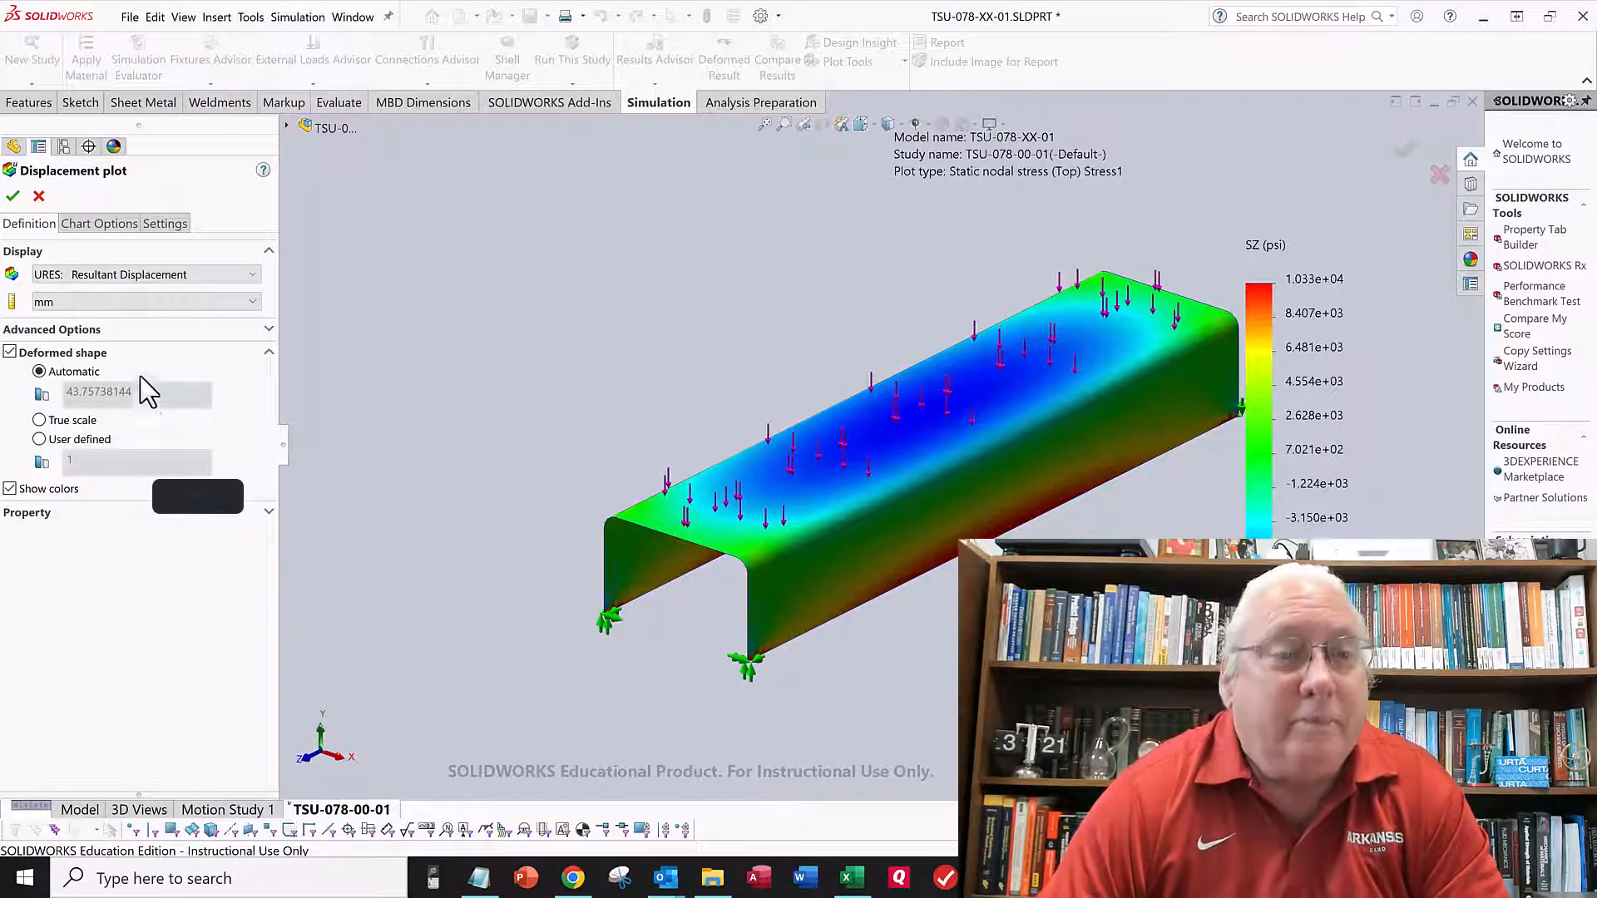
click(98, 279)
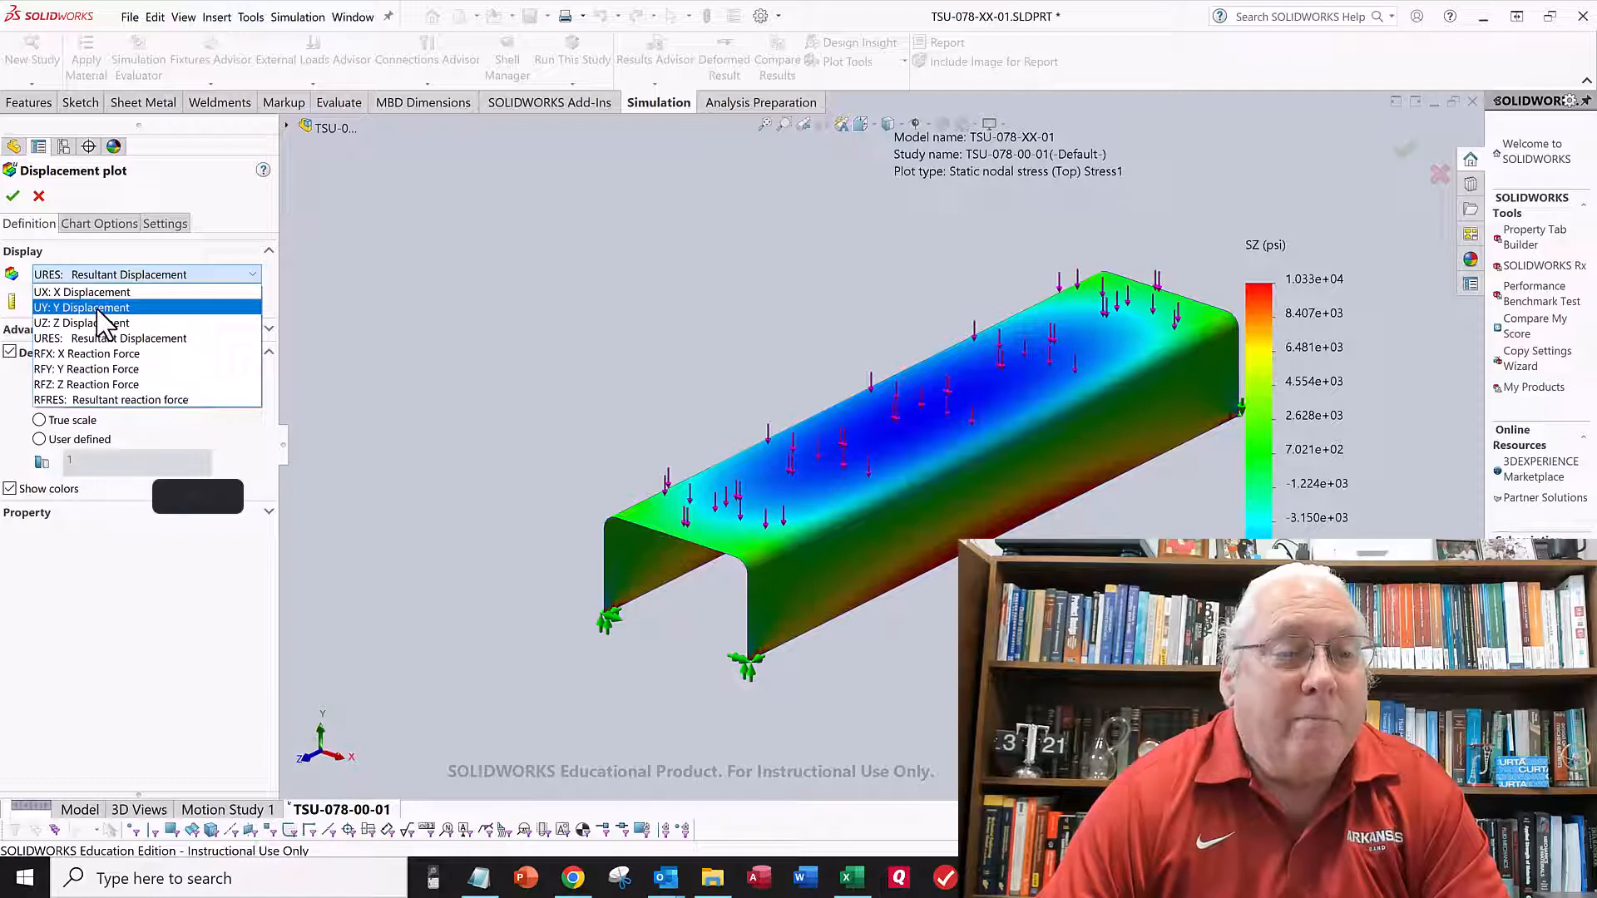
click(98, 308)
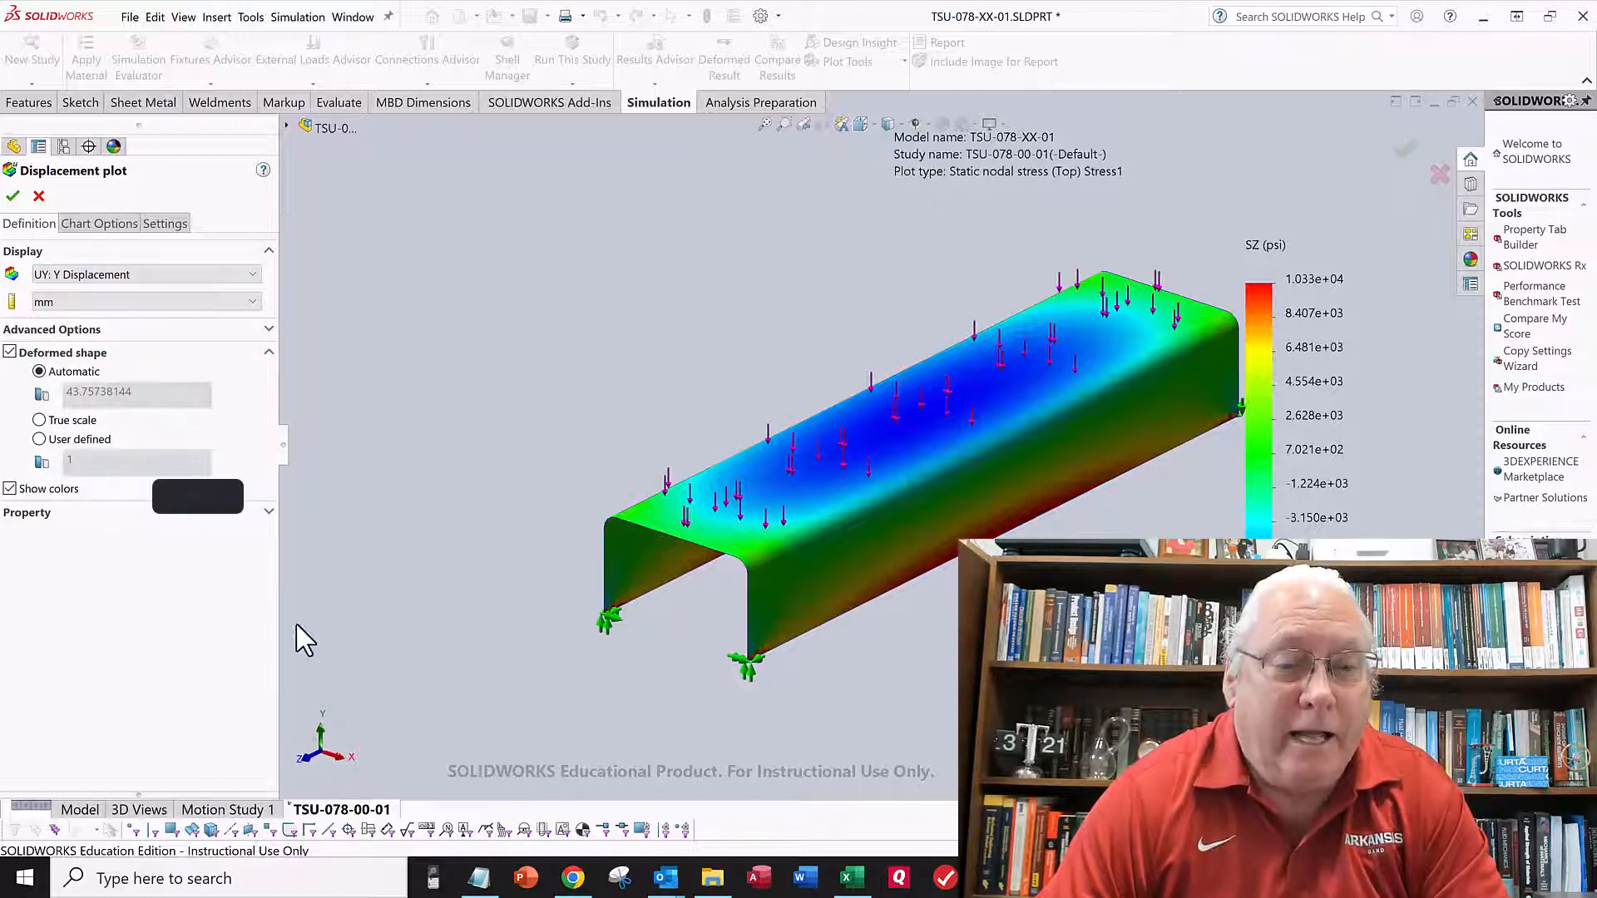
click(55, 303)
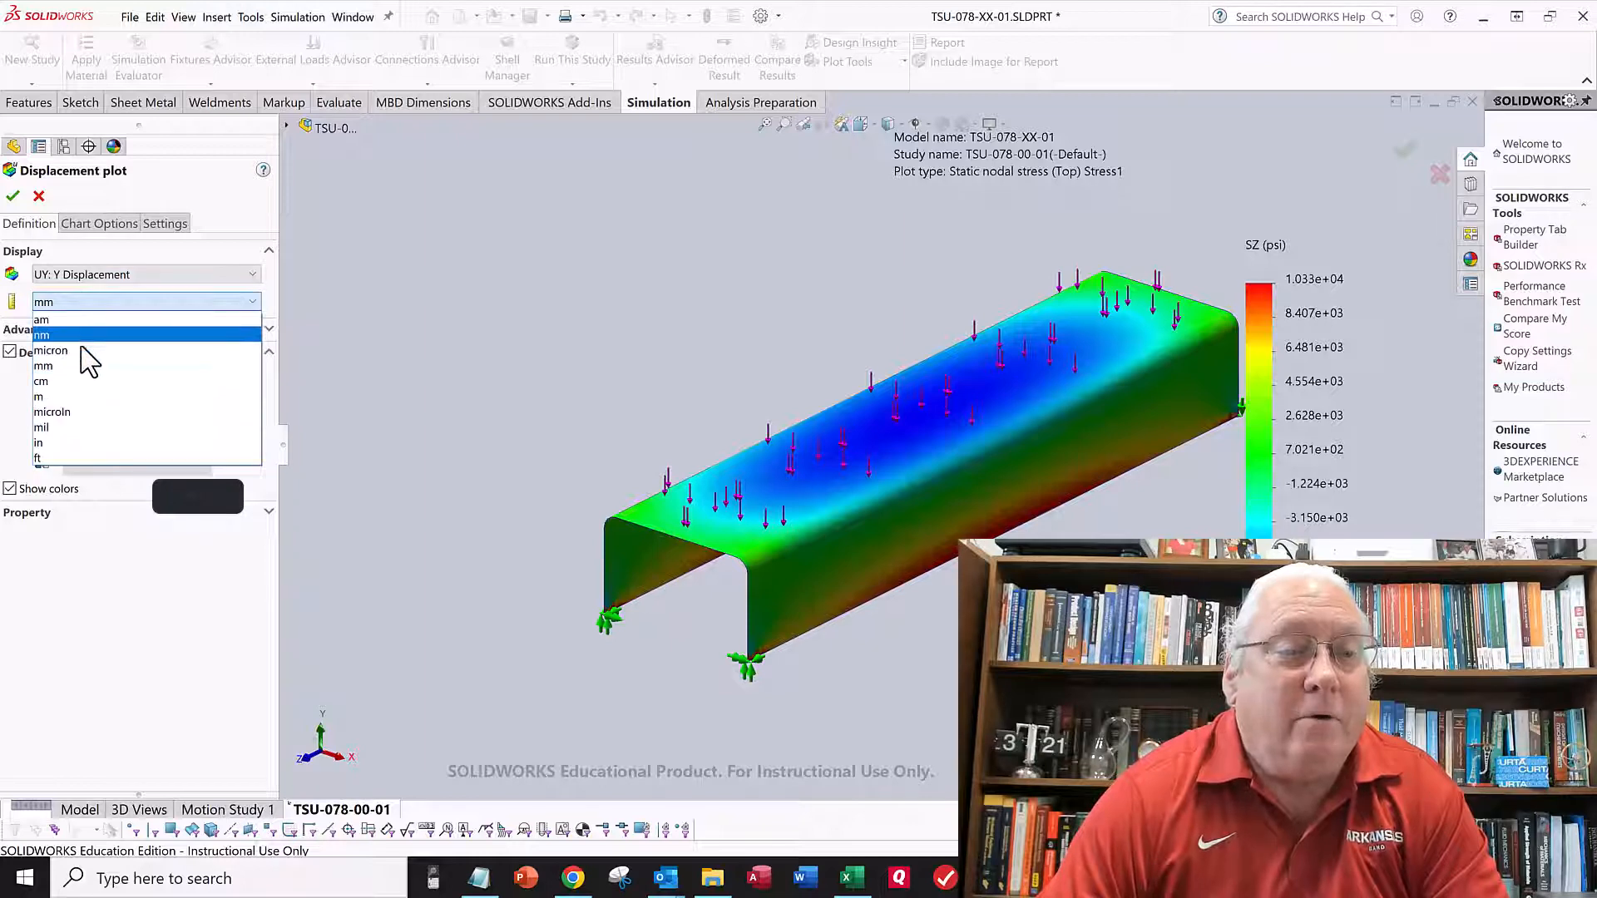
click(79, 443)
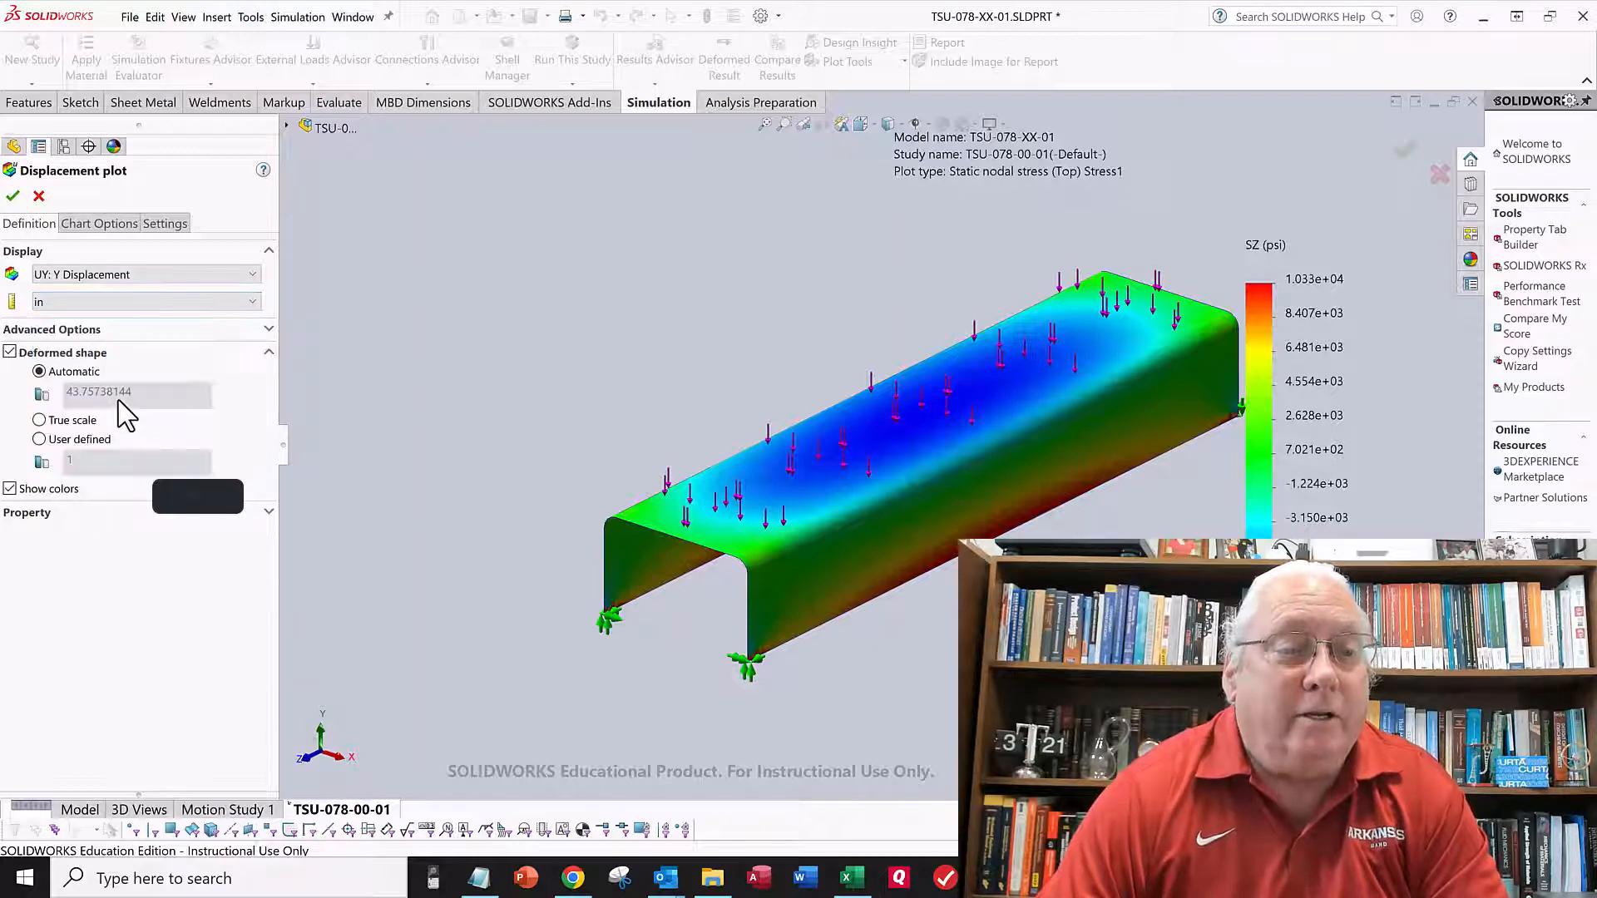
click(13, 198)
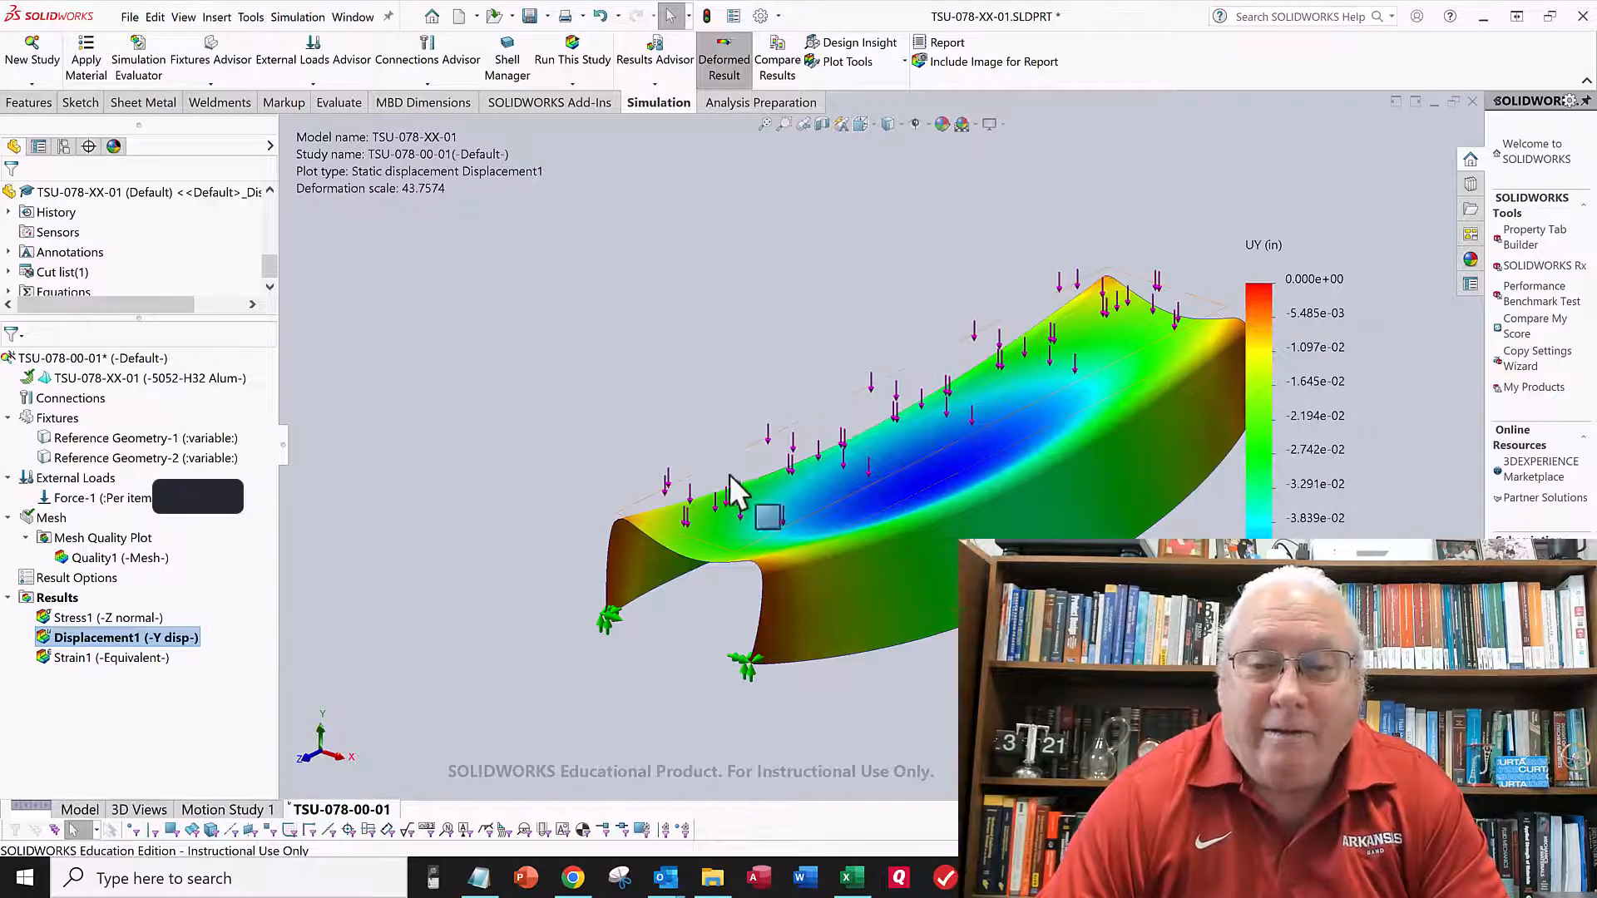
Inspect the deformed channel from its open end and display the Y displacement plot on the undeformed shape.
mouse_move(745, 446)
middle_down()
mouse_move(792, 385)
mouse_move(731, 438)
middle_up()
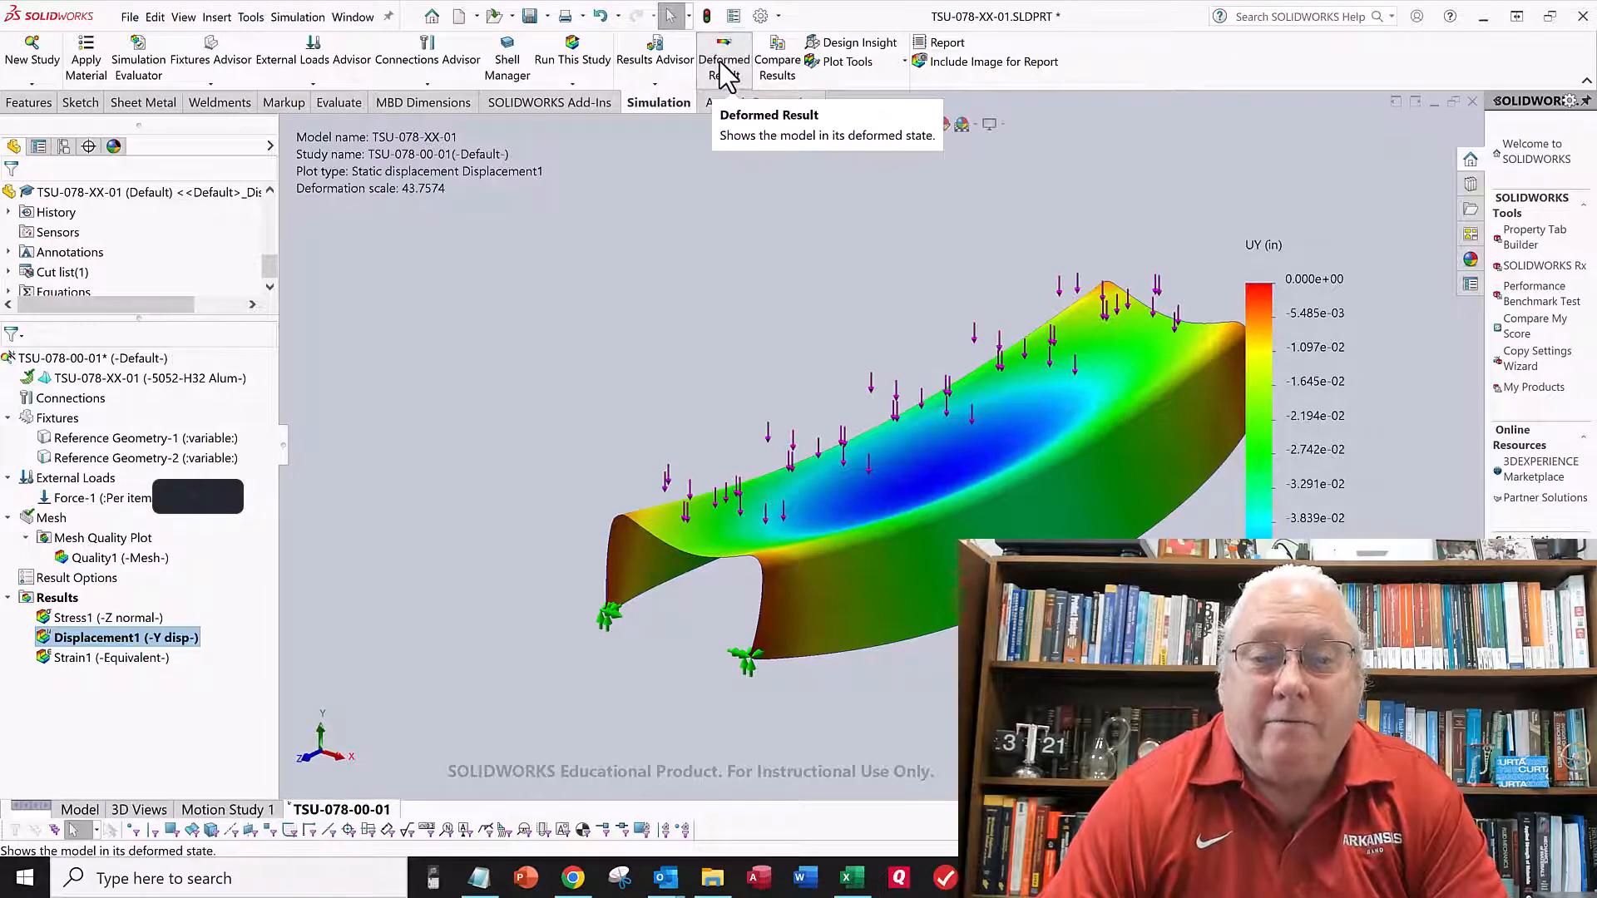
middle_drag(856, 382, 906, 296)
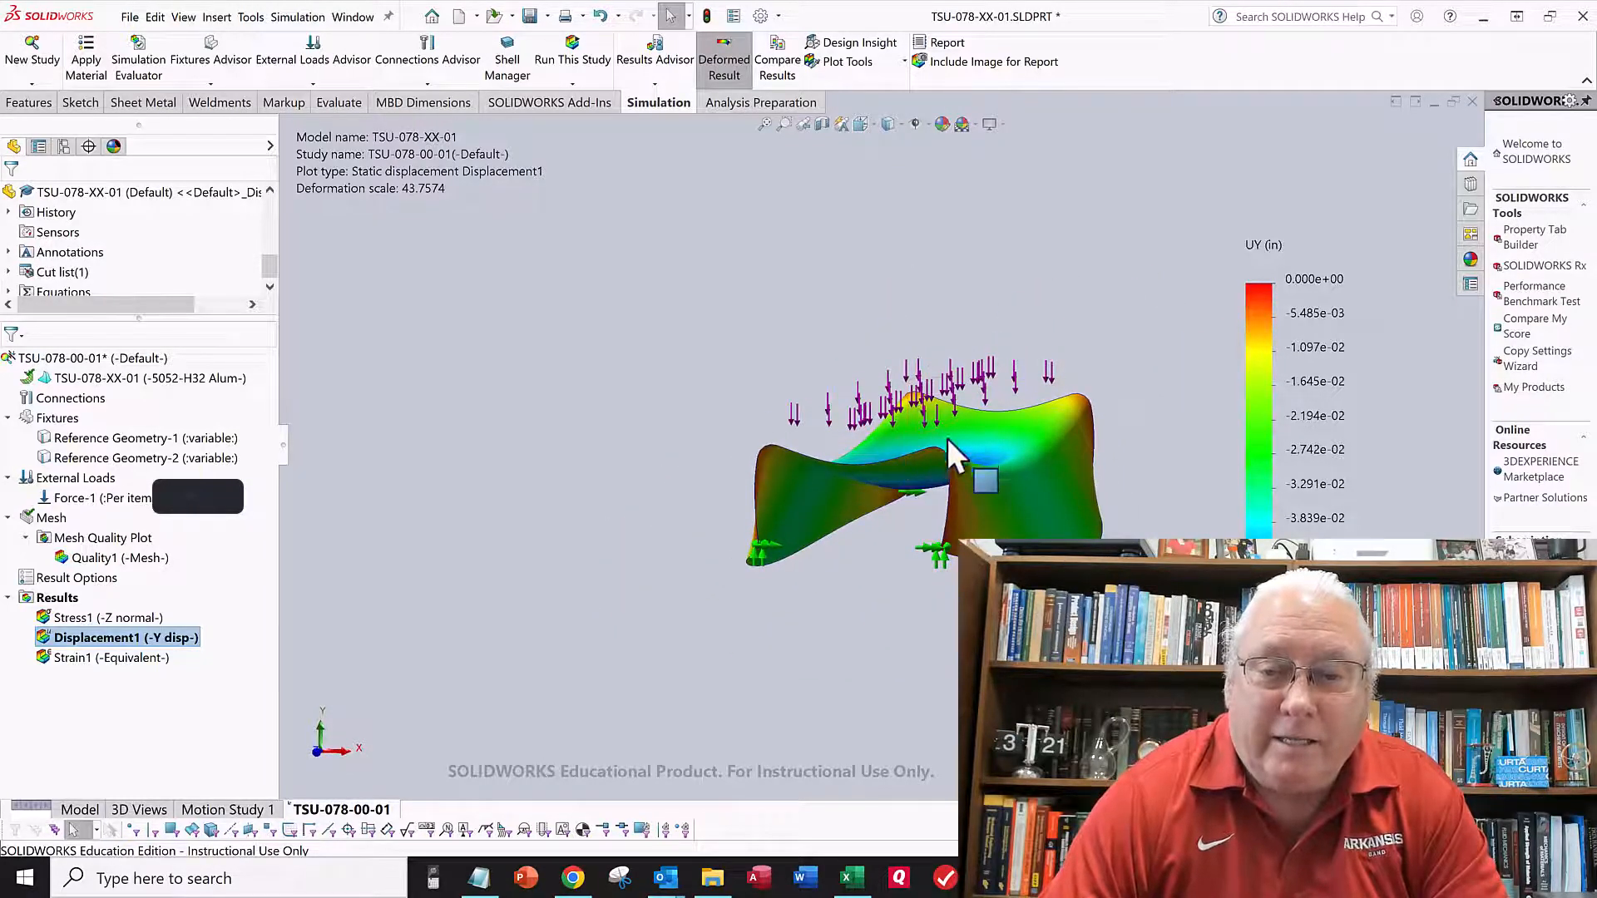
middle_drag(873, 503, 863, 566)
scroll(682, 153, up, 1)
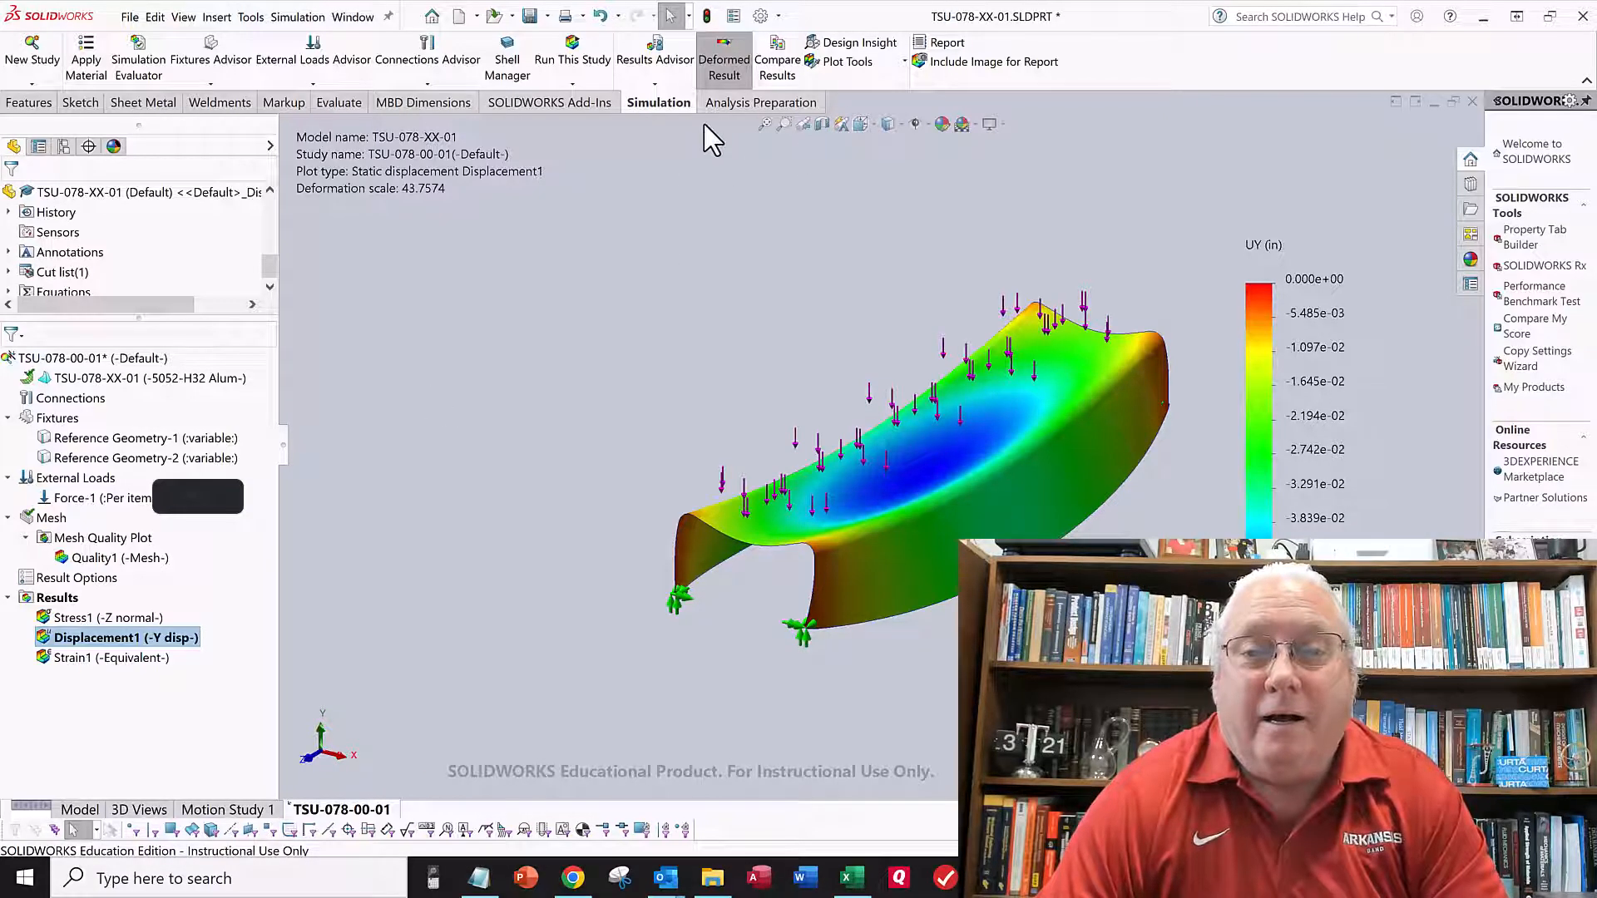
click(728, 74)
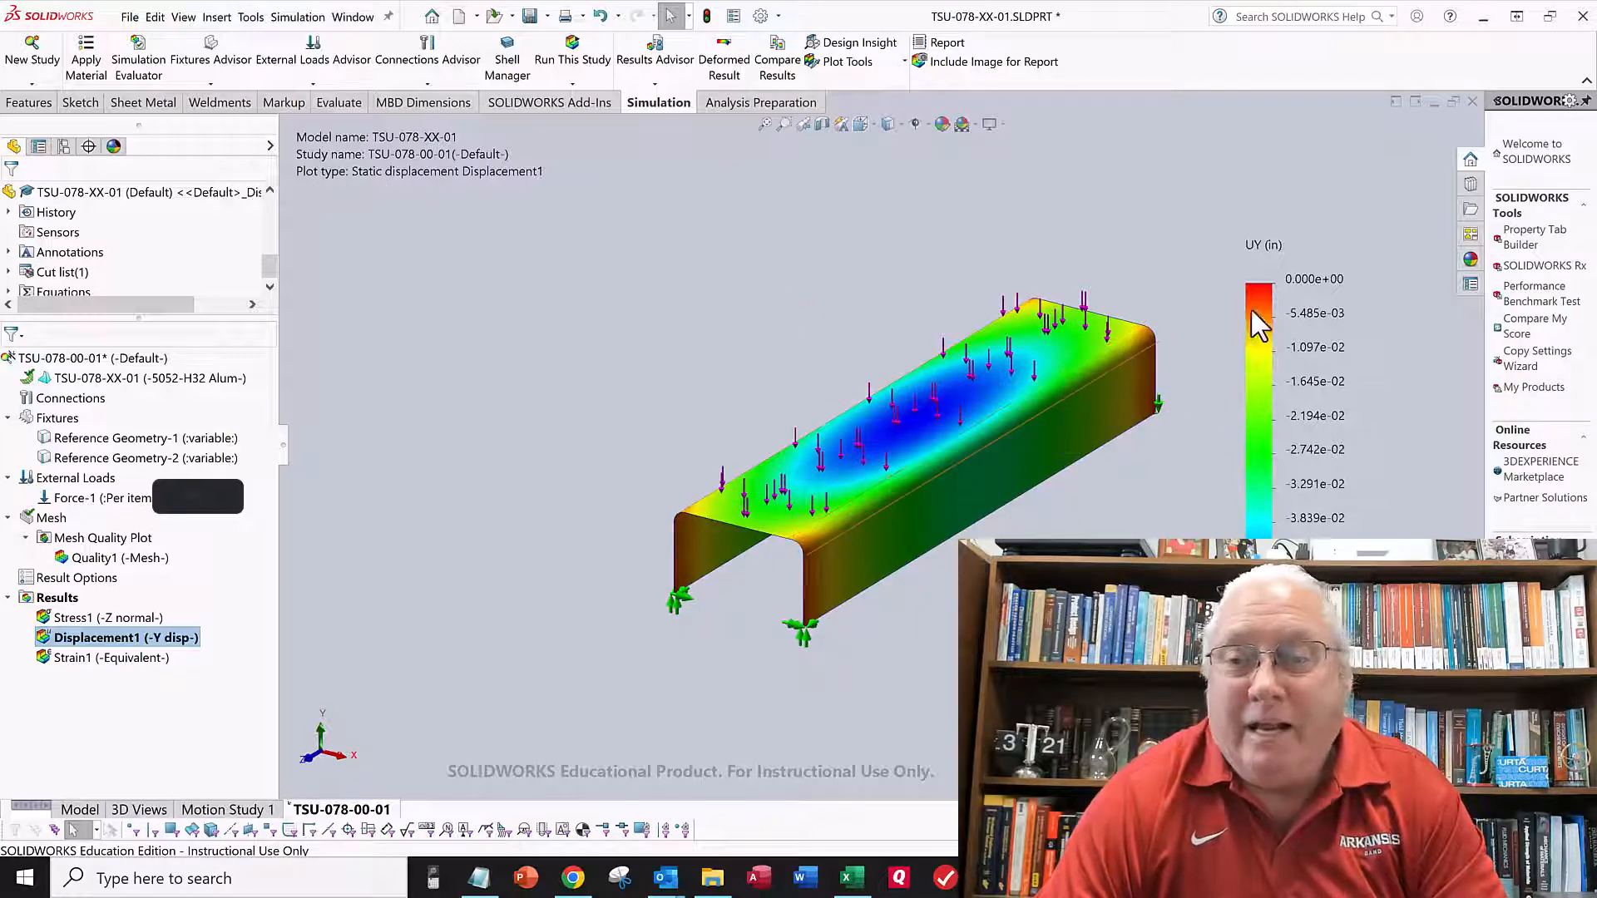